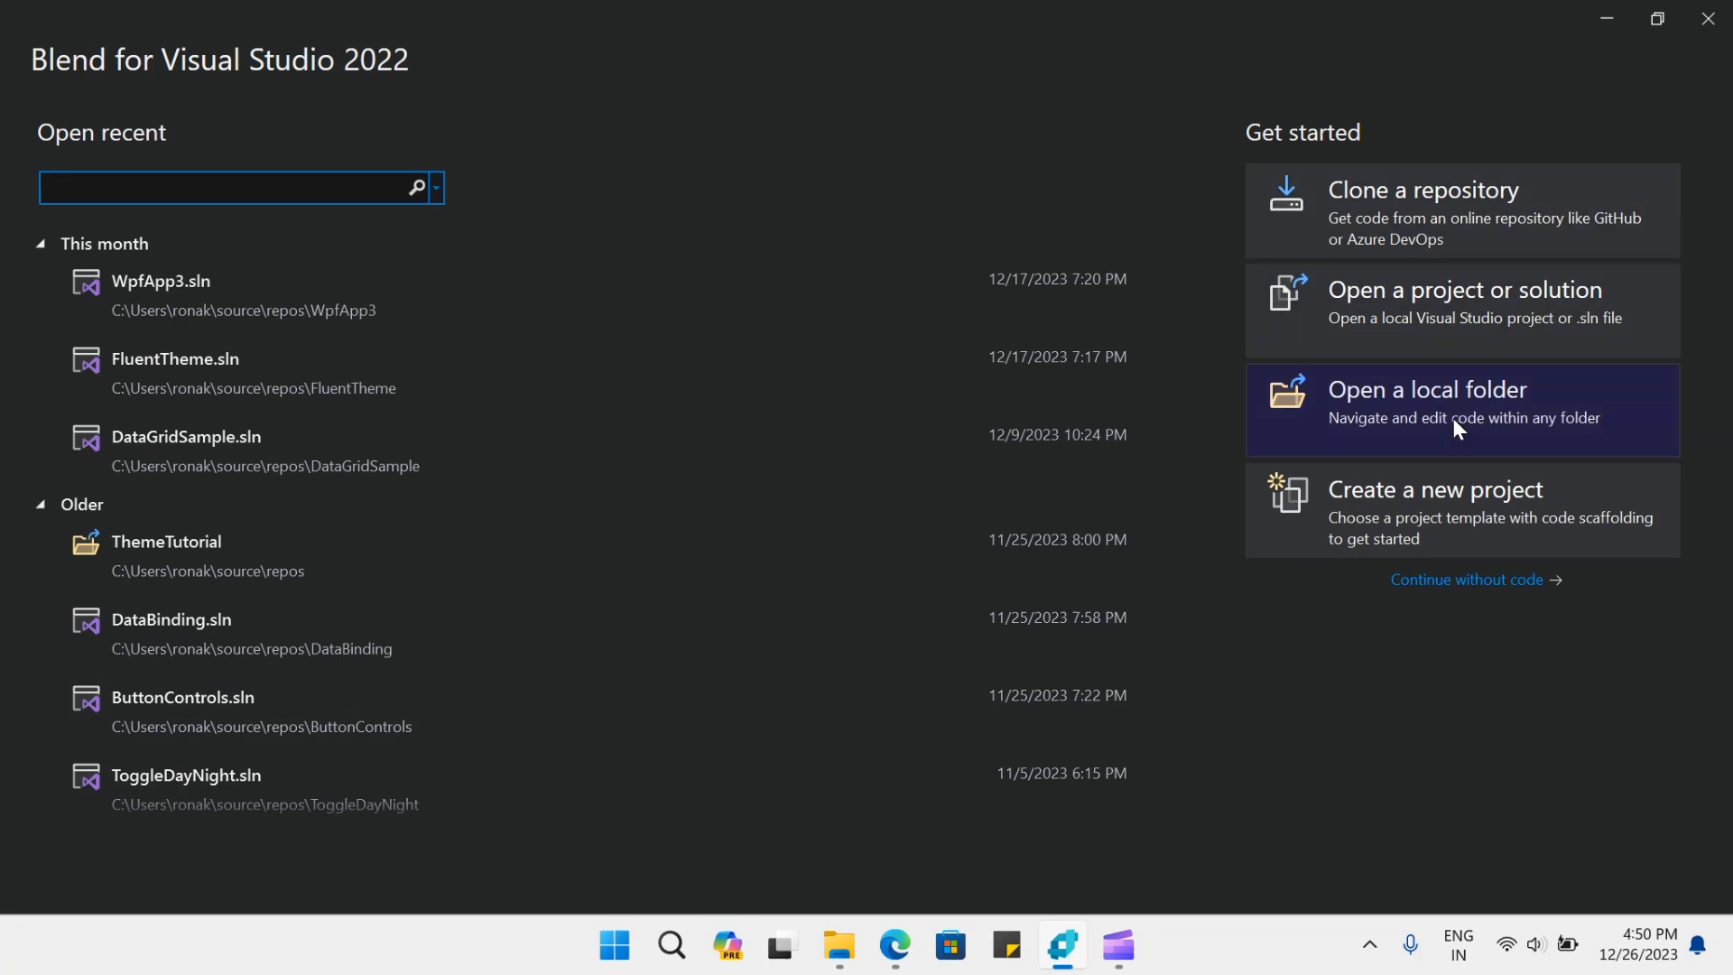
Start a new project from the WPF App (.NET Framework) C# template
{"action": "left_click", "coordinate": [1448, 506]}
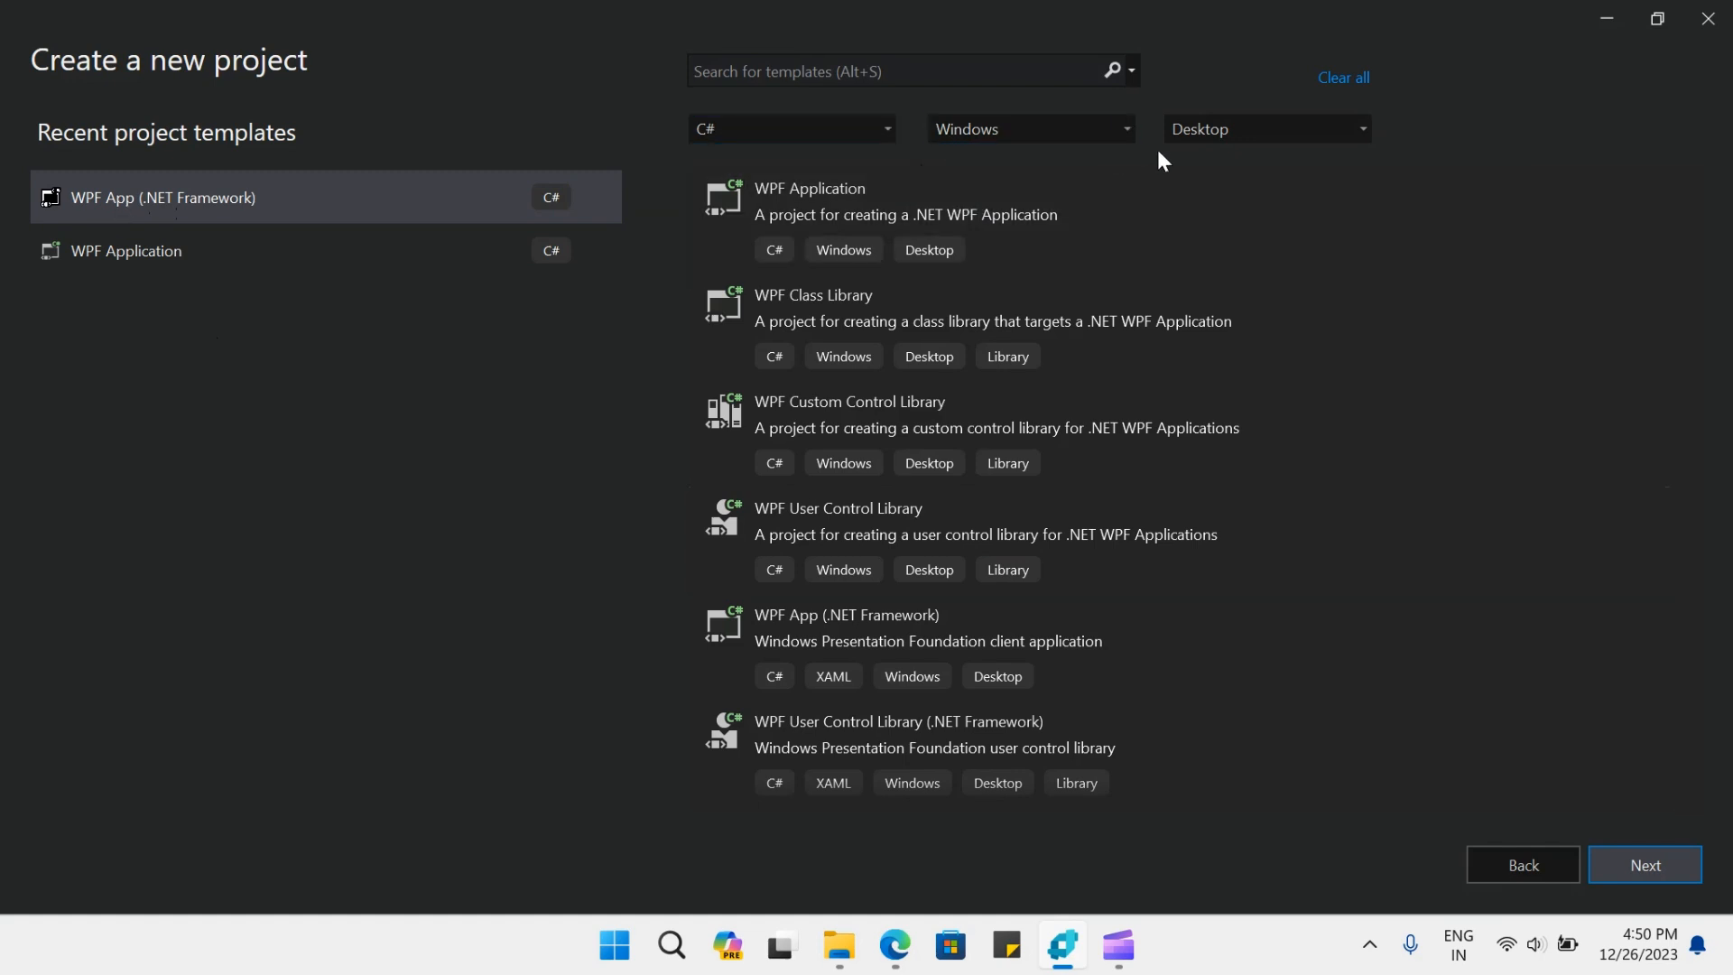
{"action": "scroll", "coordinate": [1401, 282], "scroll_direction": "down", "scroll_amount": 3}
{"action": "scroll", "coordinate": [1398, 280], "scroll_direction": "up", "scroll_amount": 3}
{"action": "left_click", "coordinate": [115, 191]}
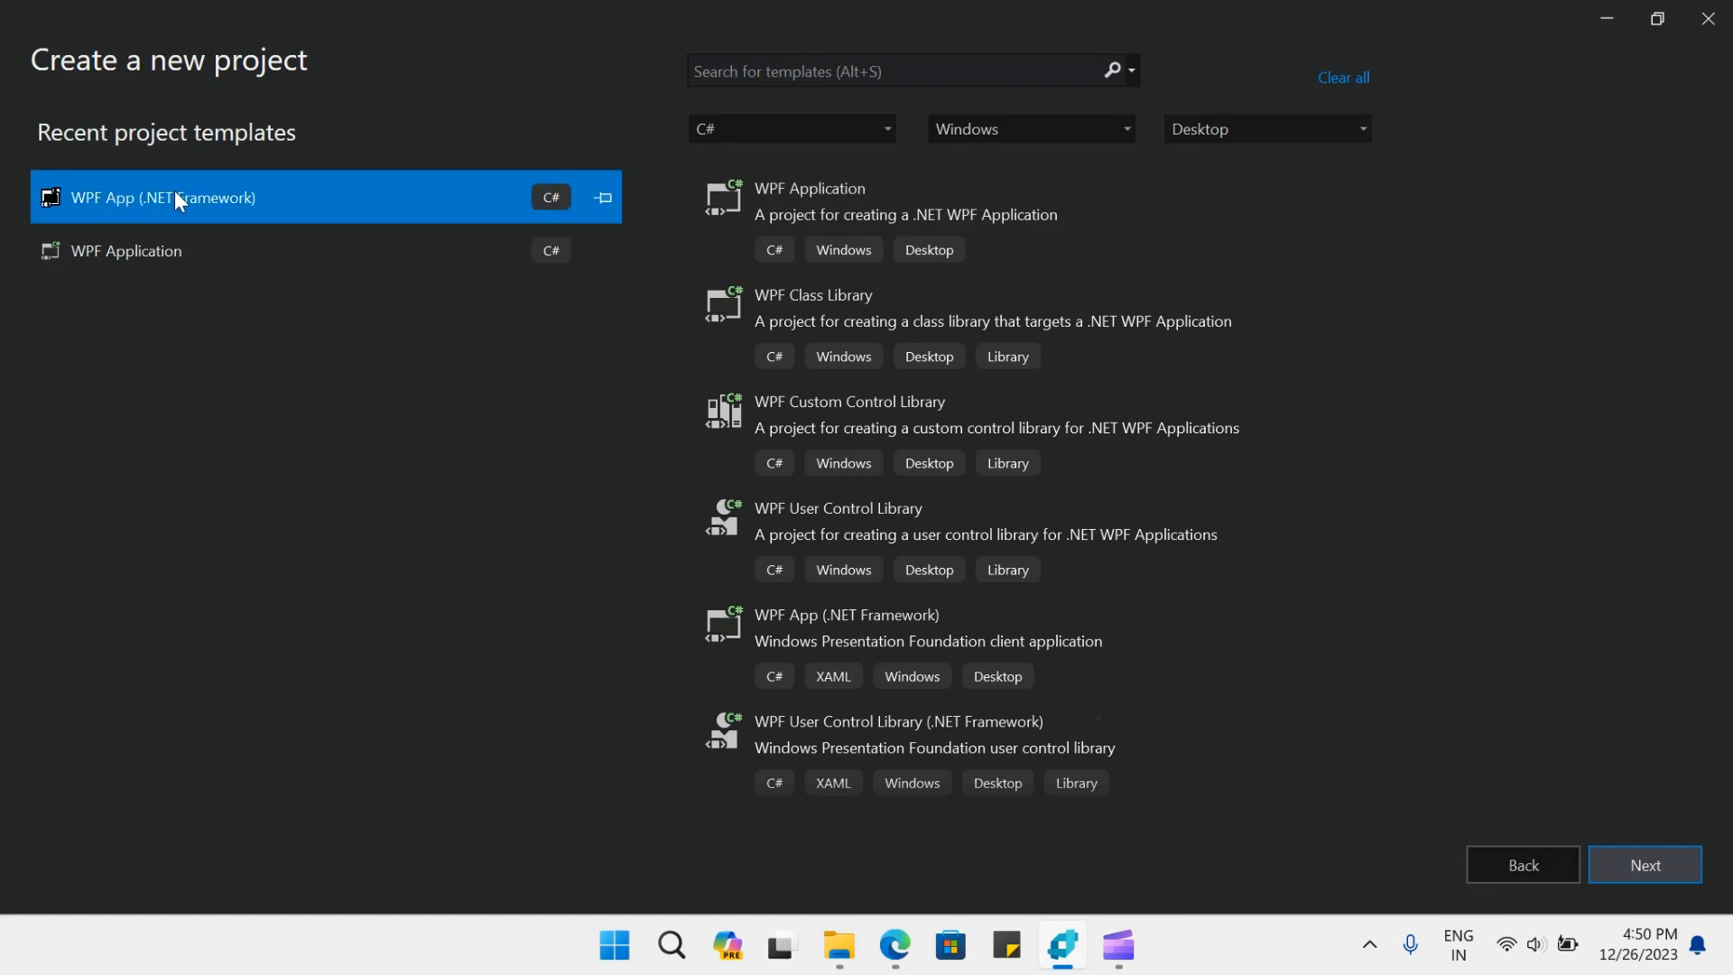
{"action": "left_click", "coordinate": [1648, 866]}
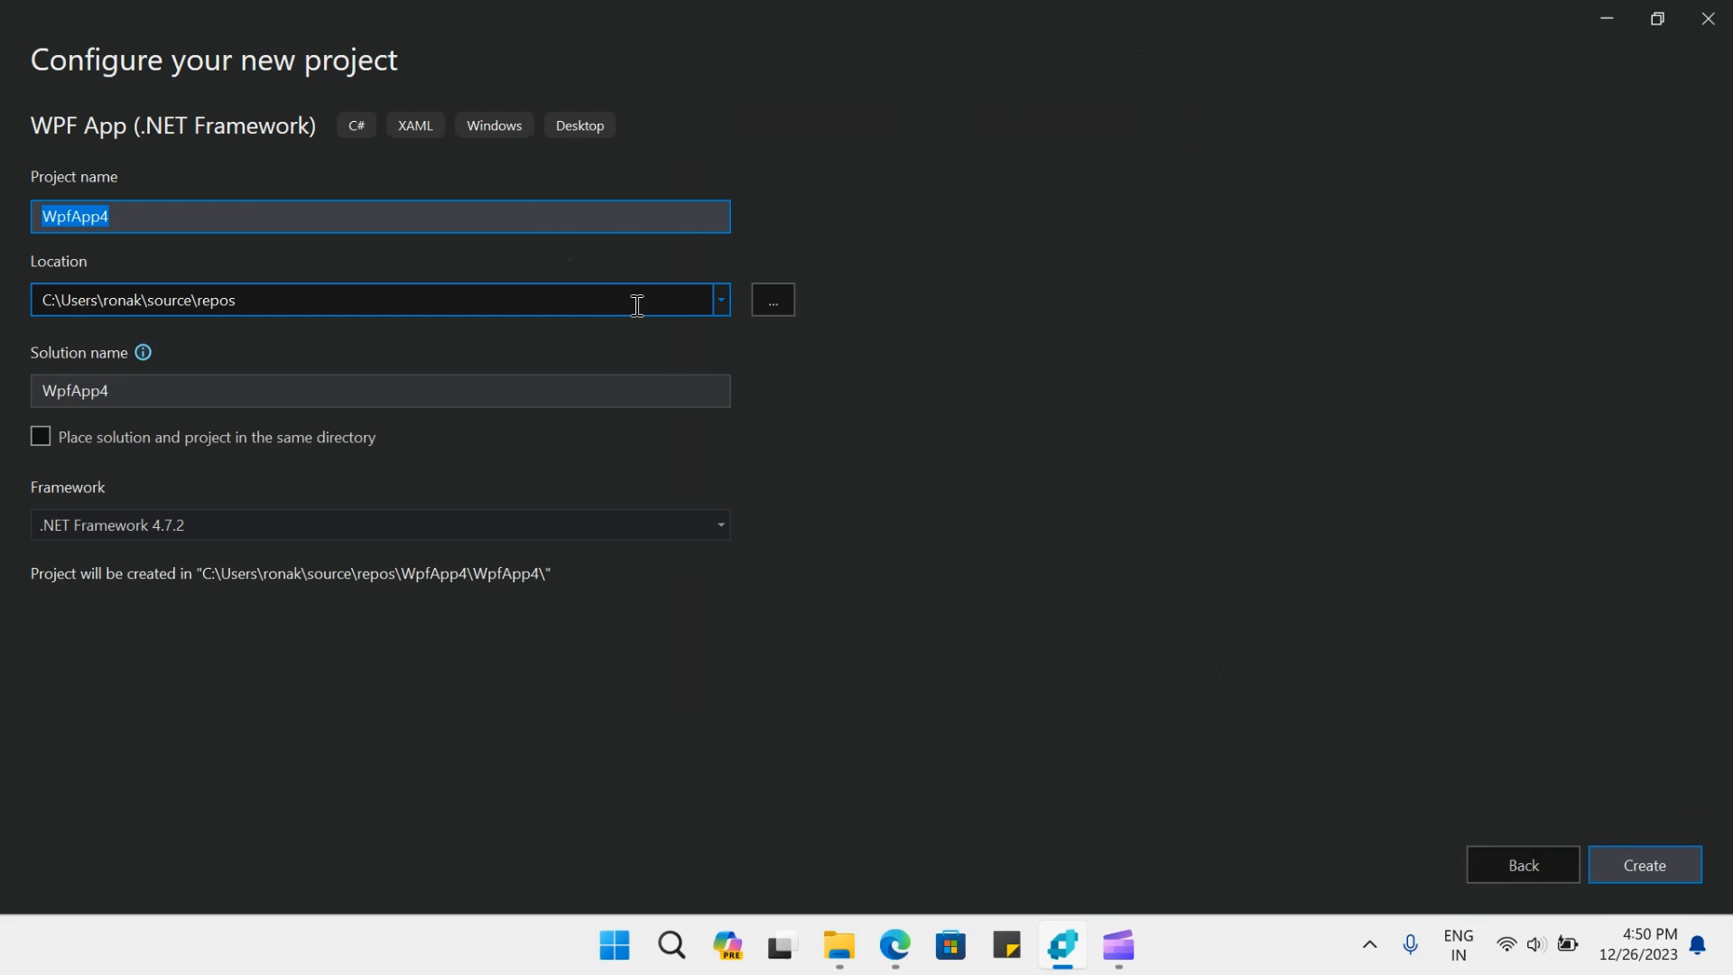
Name the project UserControlSlide and create it
{"action": "type", "text": "Us"}
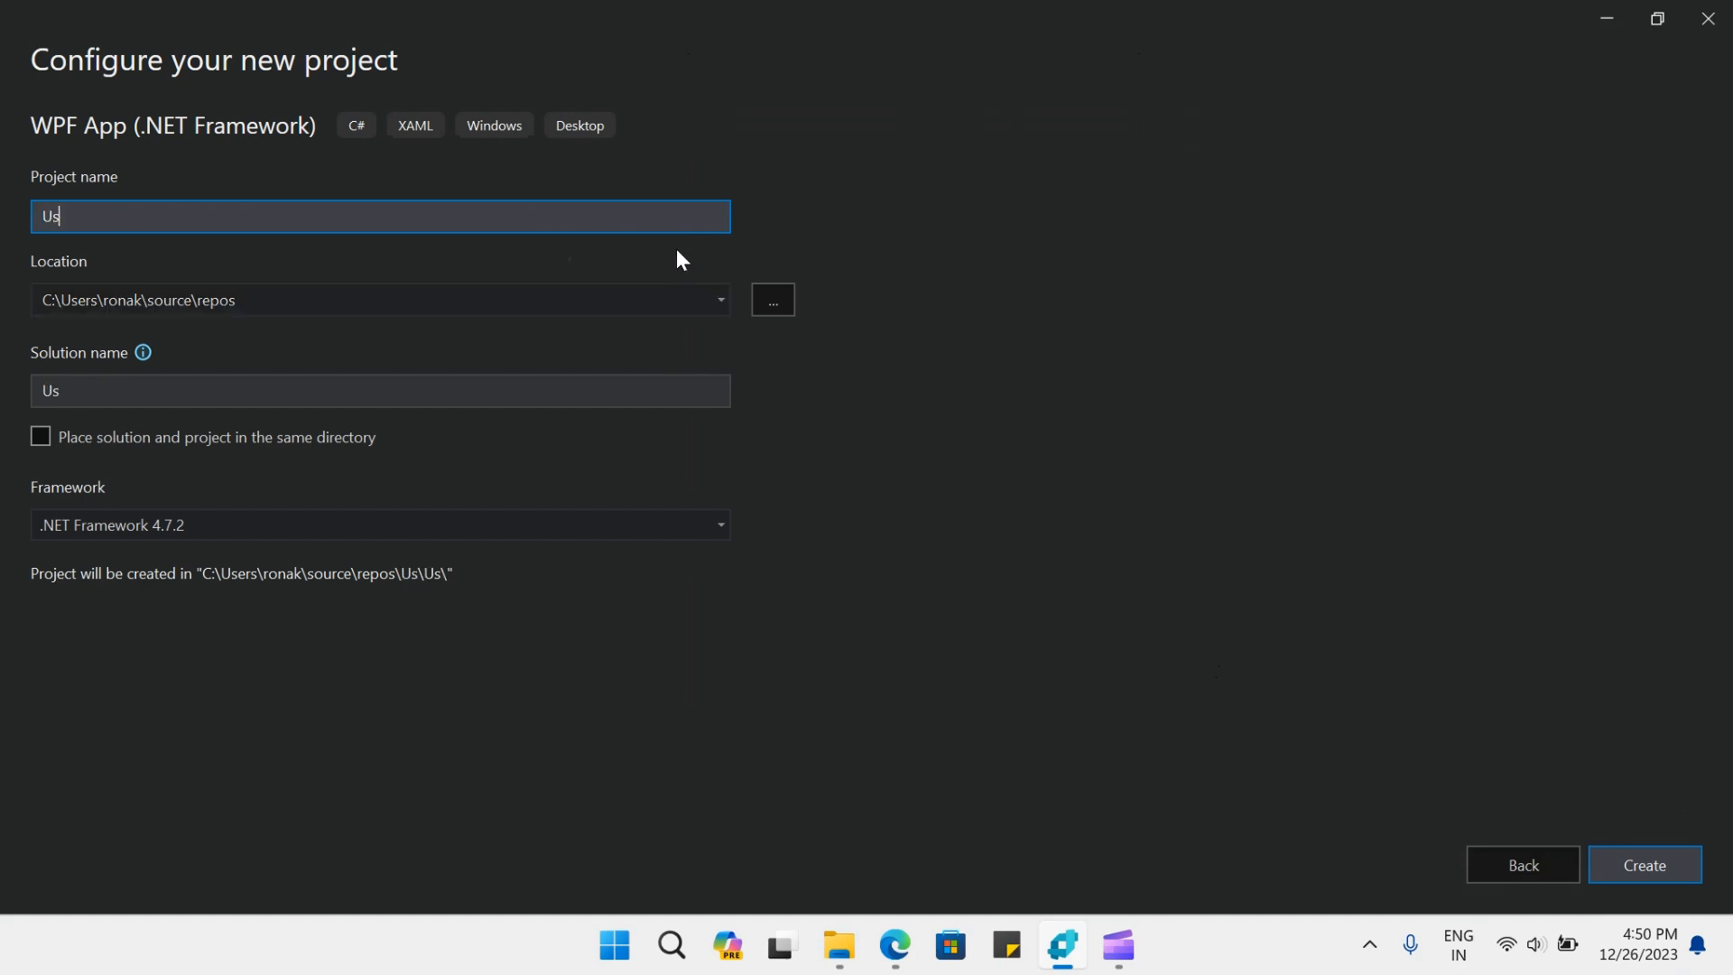
{"action": "type", "text": "erControl"}
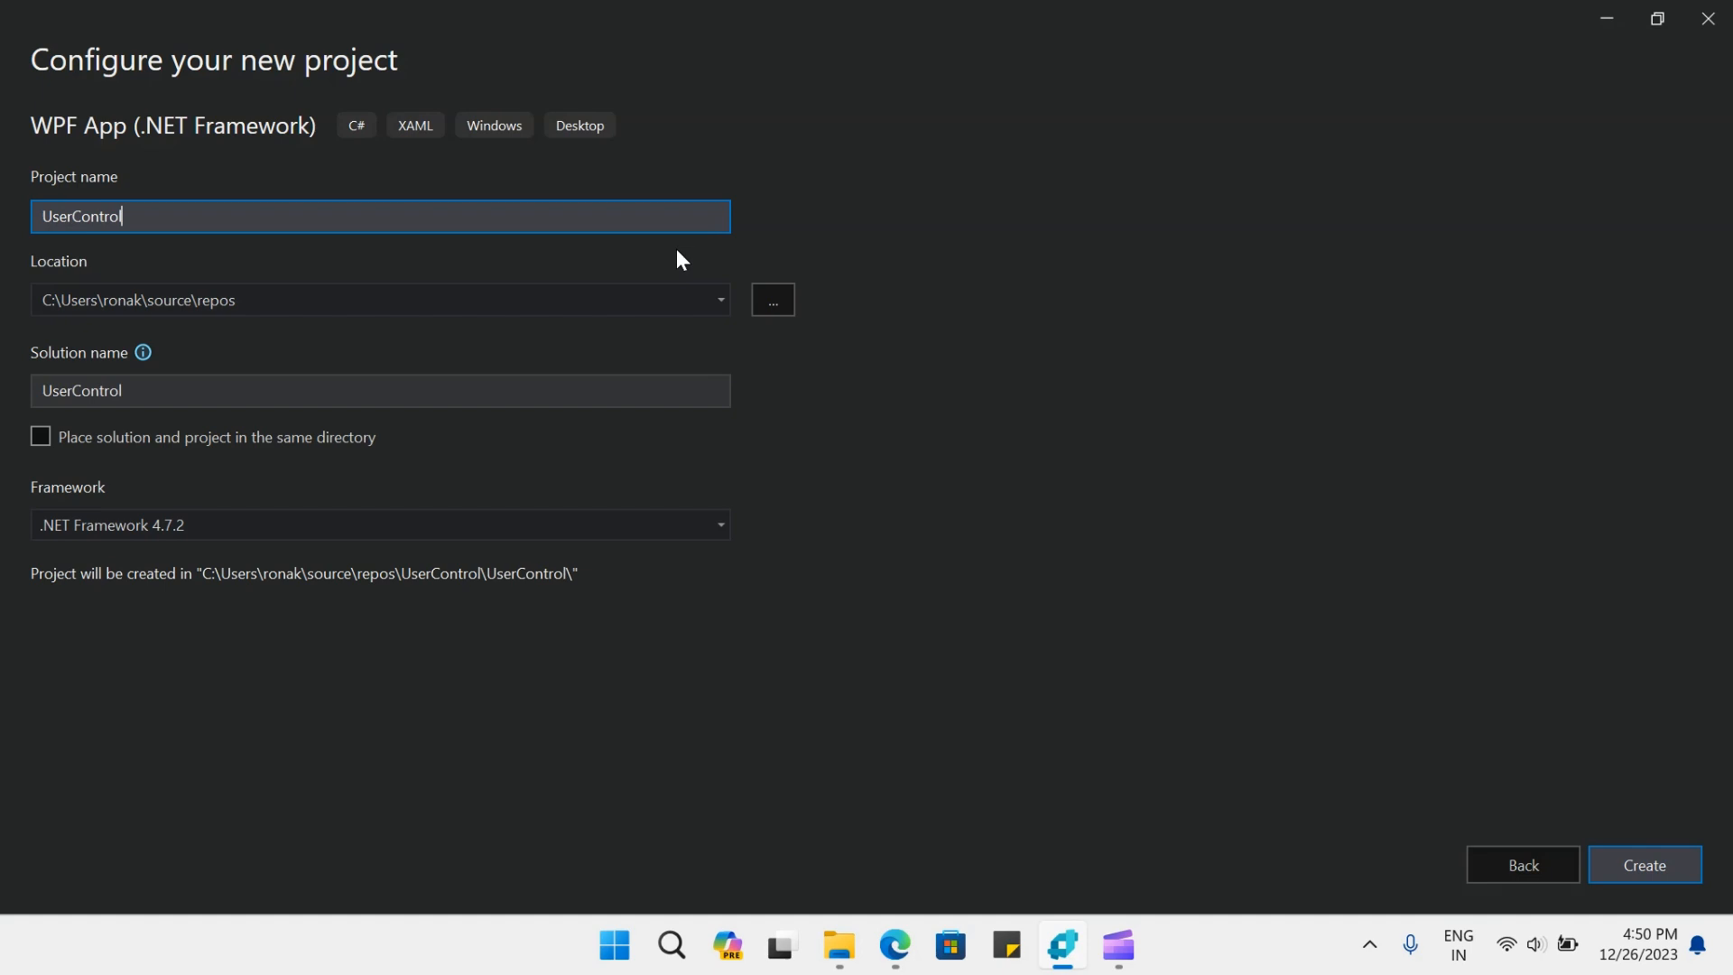
{"action": "type", "text": "s"}
{"action": "key", "text": "BackSpace"}
{"action": "type", "text": "Slide"}
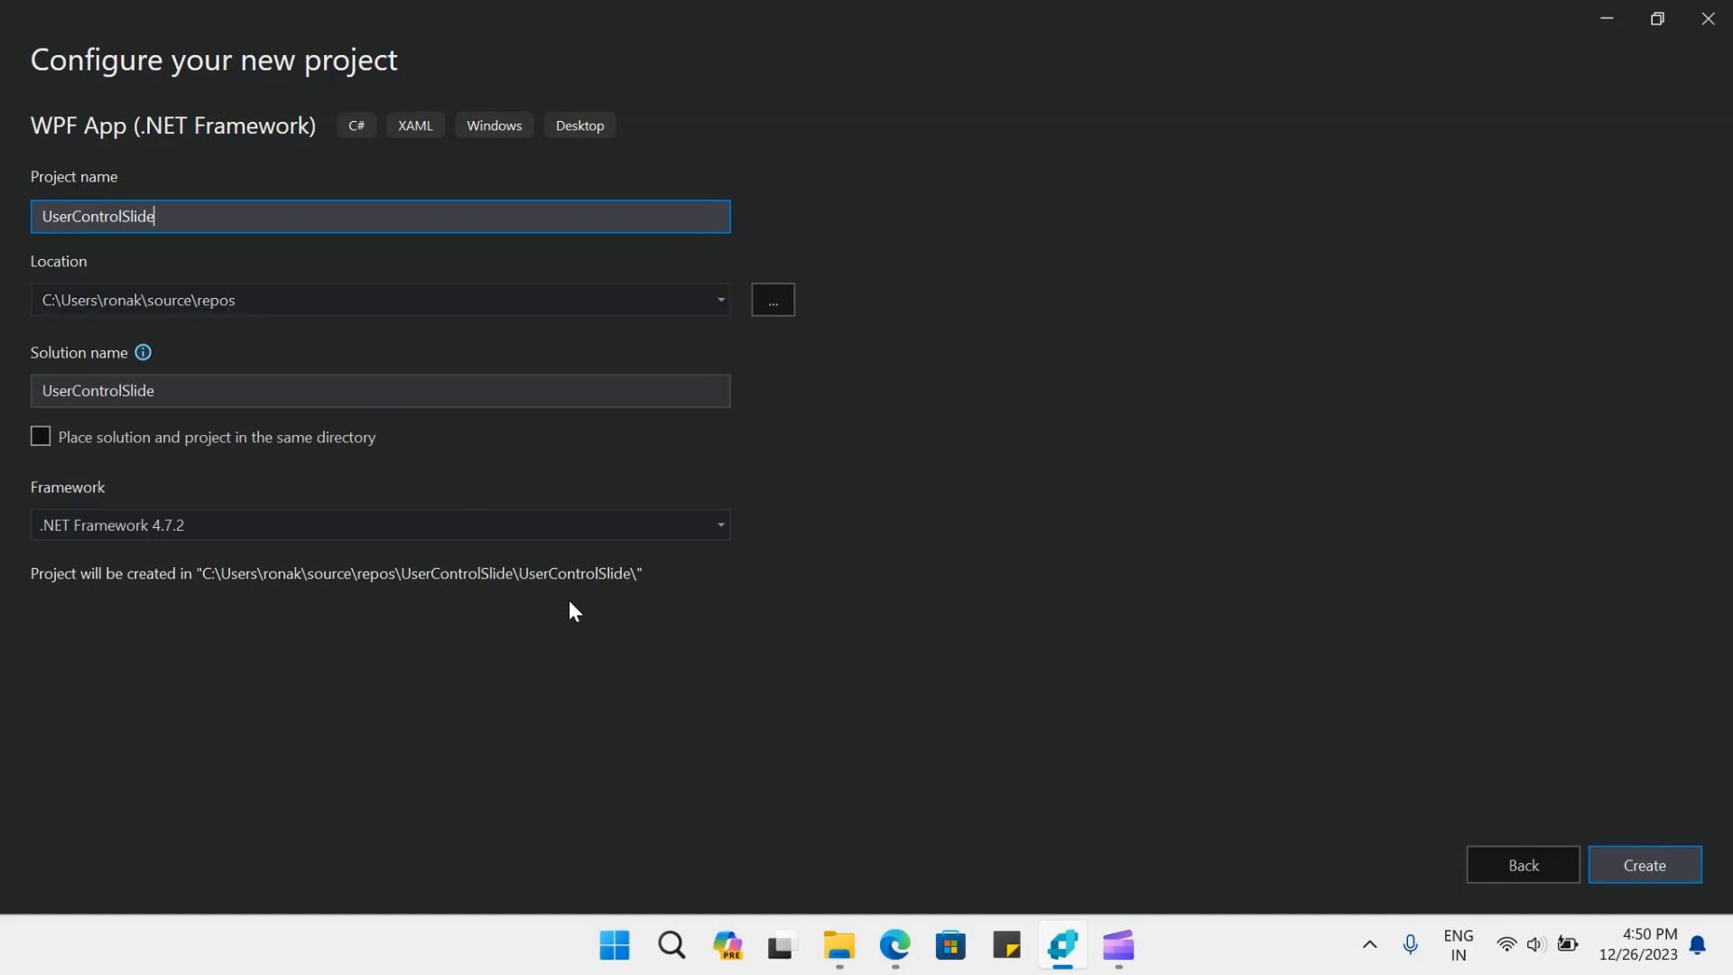
{"action": "left_click", "coordinate": [1635, 865]}
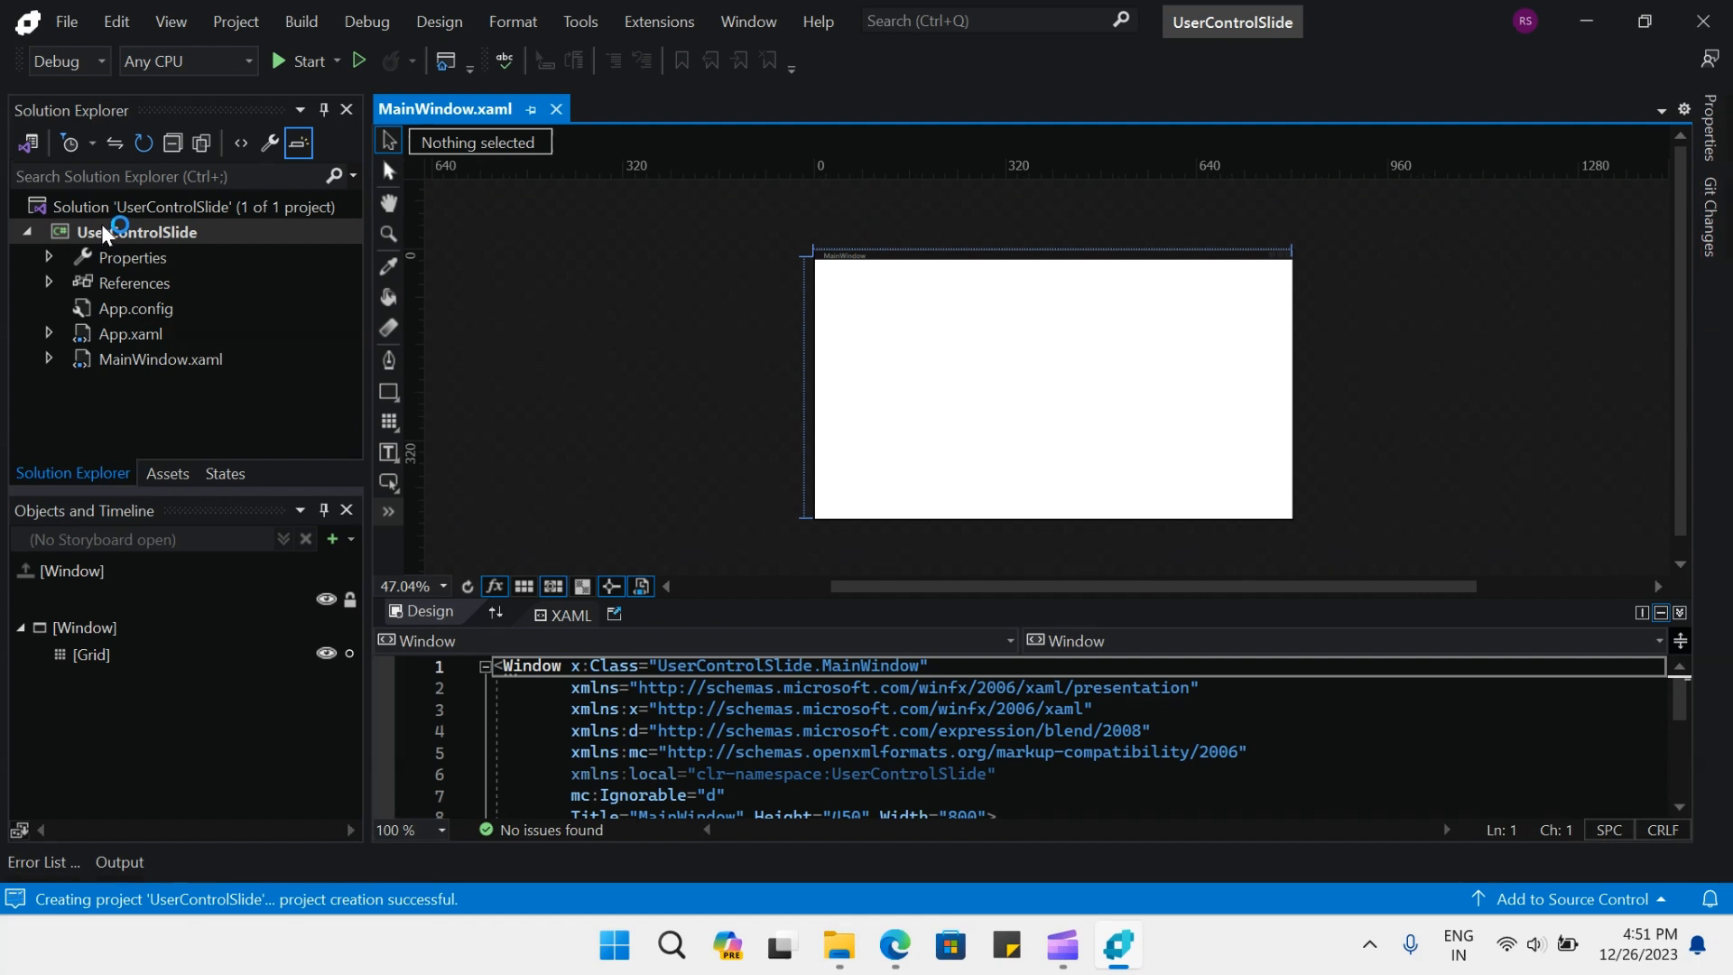
Add a WPF user control named ucSlide.xaml to the UserControlSlide project
{"action": "left_click", "coordinate": [106, 233]}
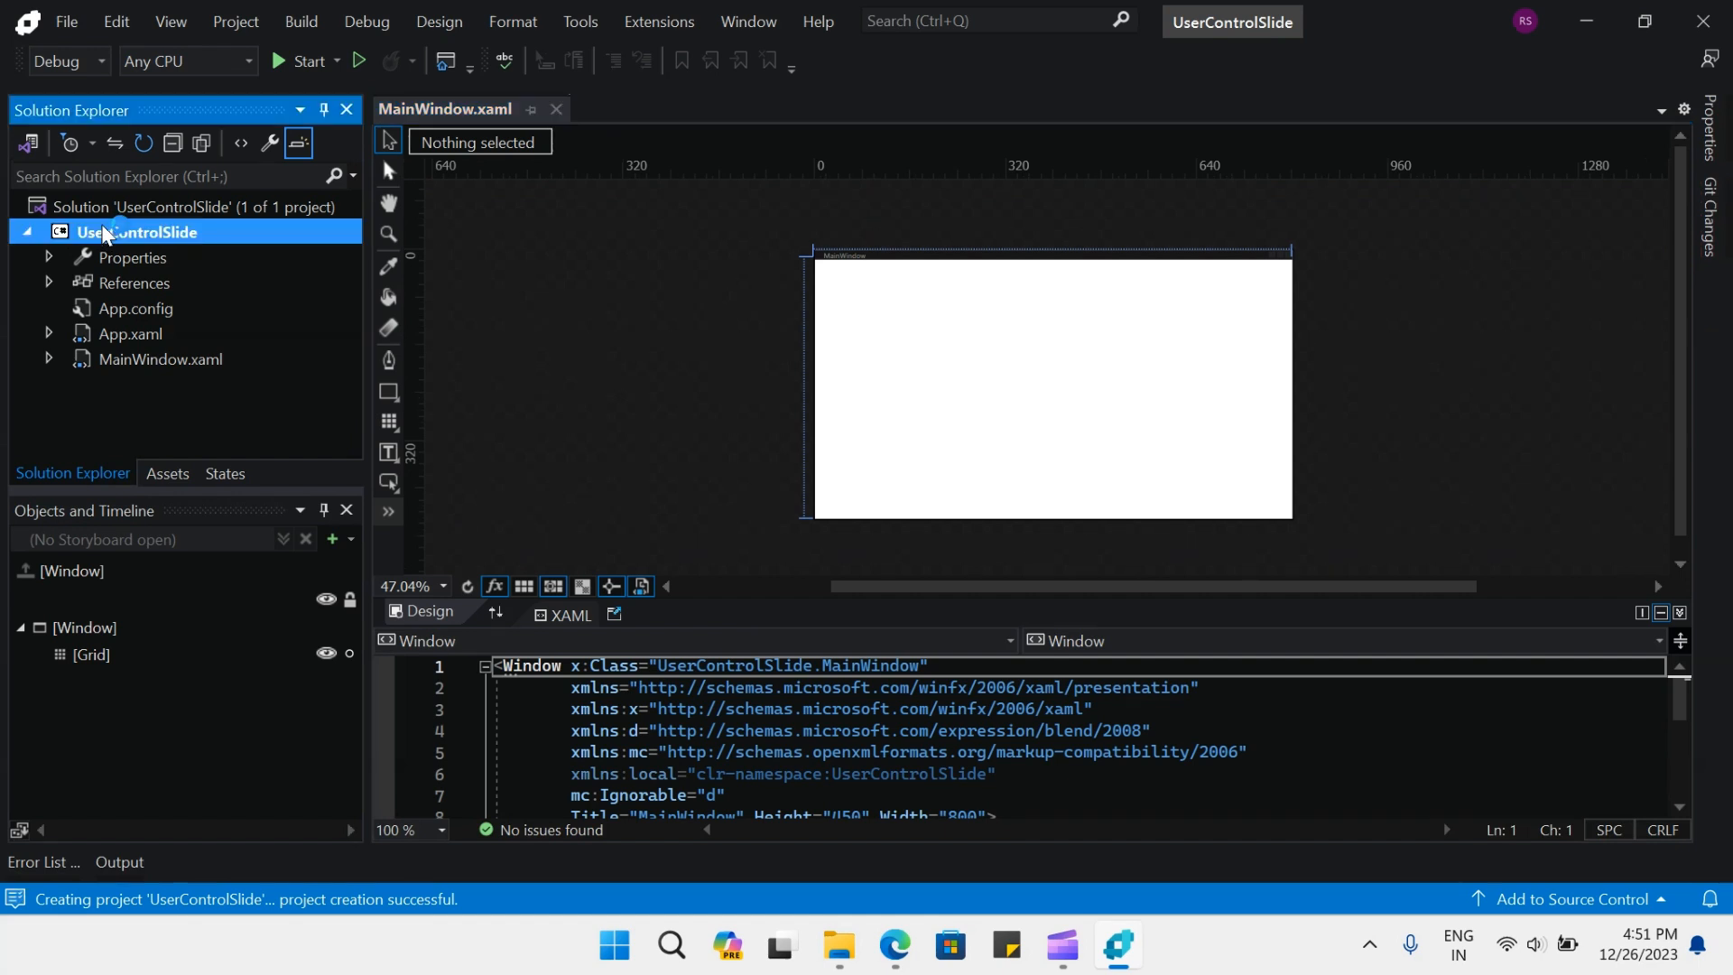
{"action": "right_click", "coordinate": [107, 232]}
{"action": "mouse_move", "coordinate": [180, 440]}
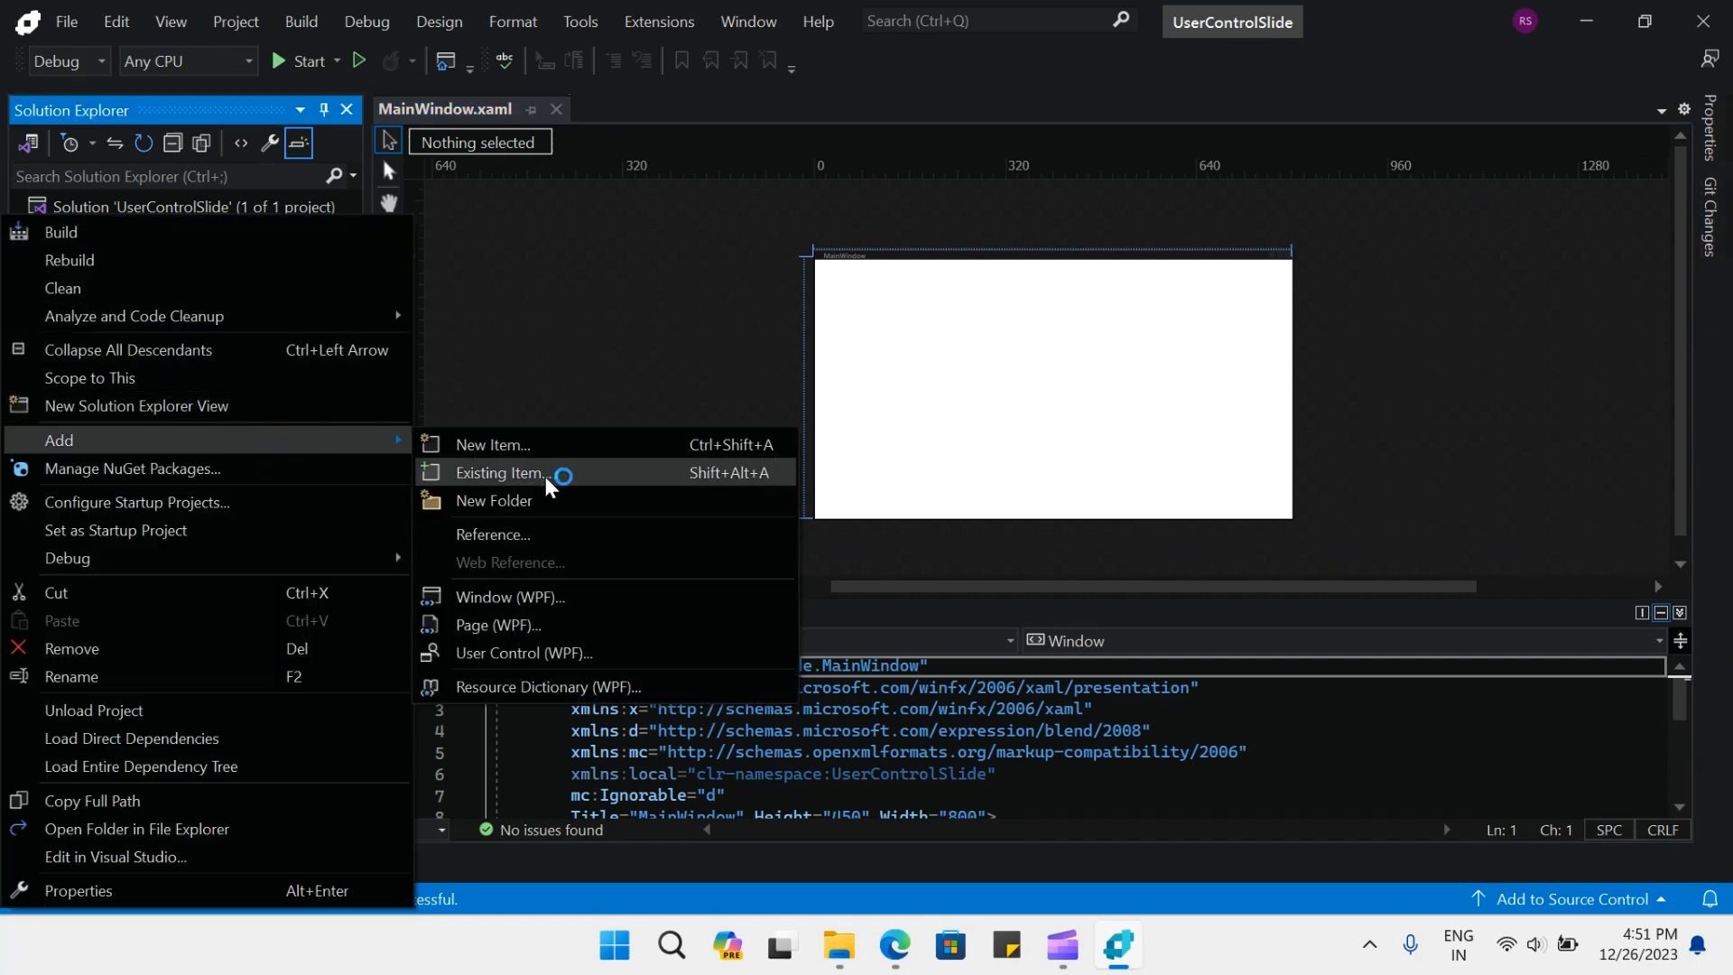
{"action": "left_click", "coordinate": [523, 652]}
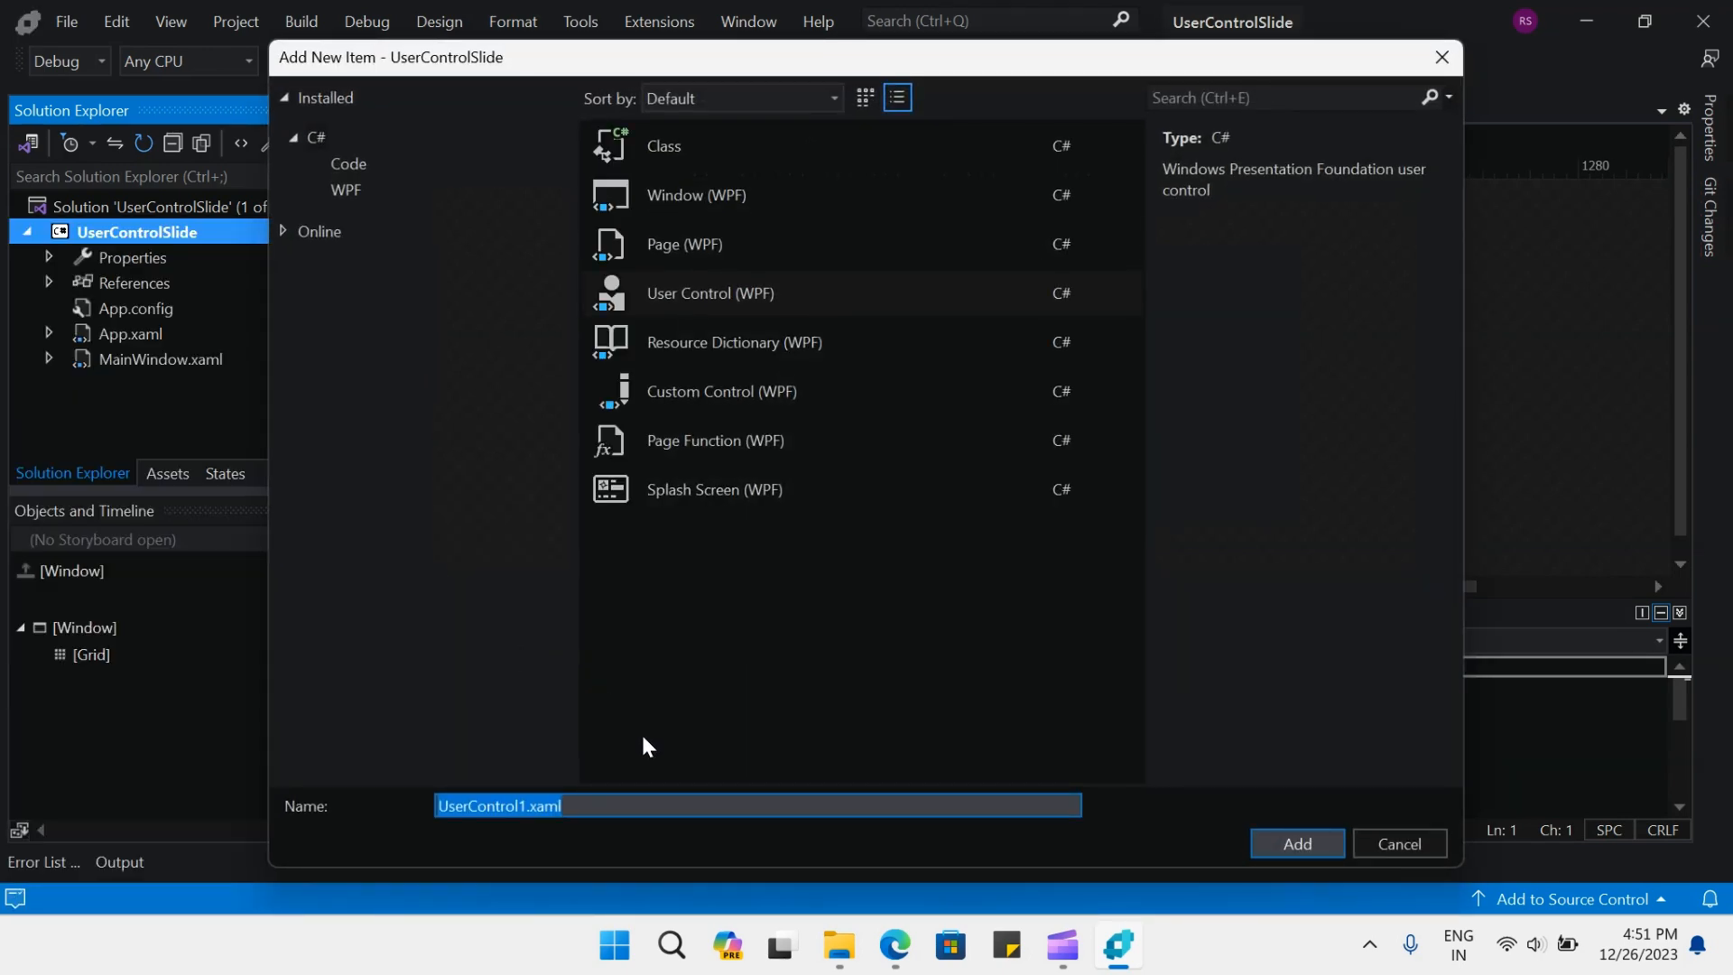
{"action": "left_click", "coordinate": [520, 808]}
{"action": "left_click_drag", "start_coordinate": [528, 803], "coordinate": [429, 798]}
{"action": "type", "text": "us"}
{"action": "type", "text": "Slide"}
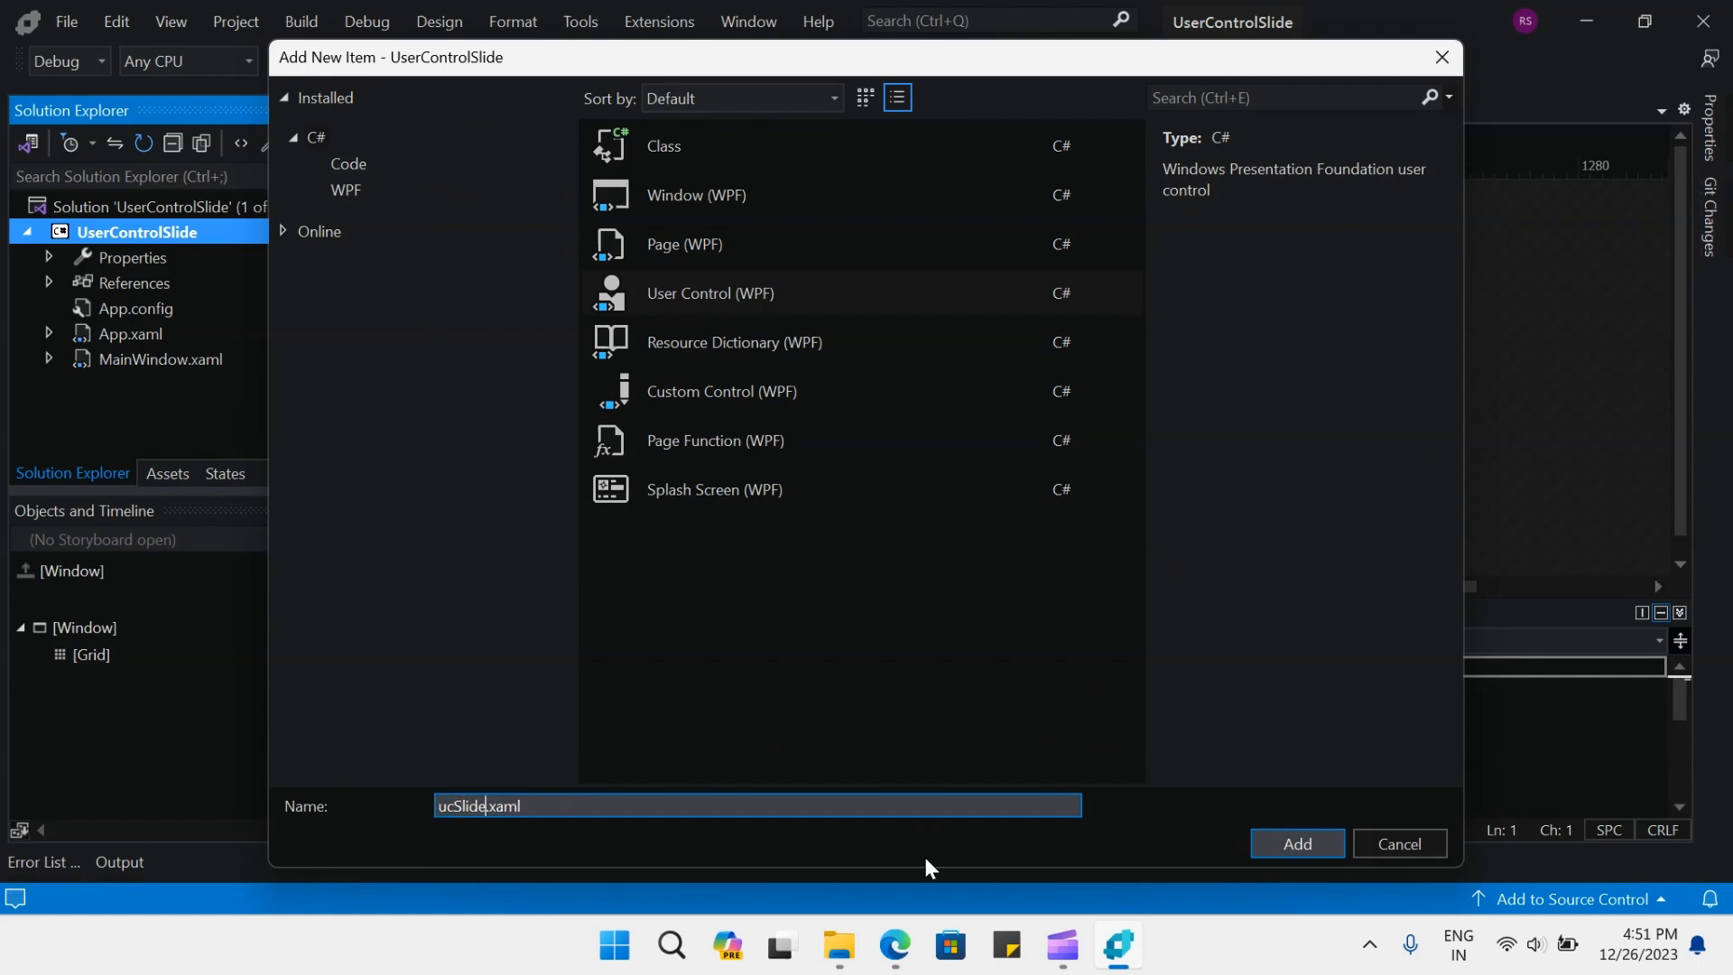
{"action": "left_click", "coordinate": [1291, 833]}
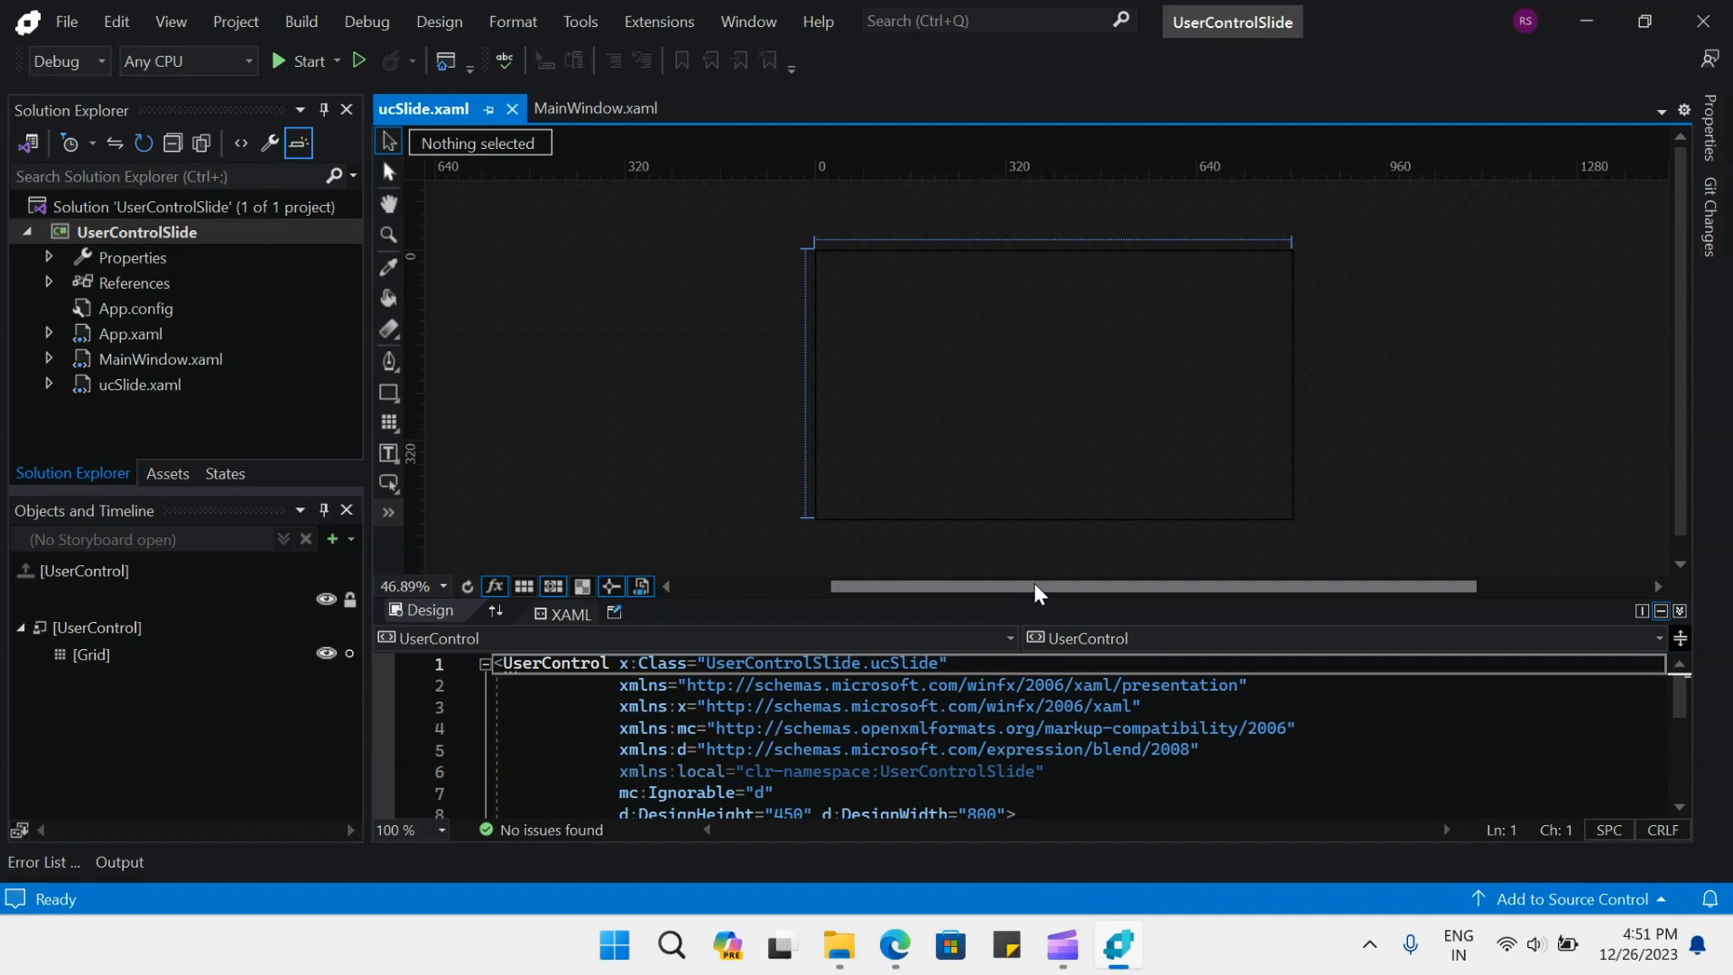
Set the user control's DesignHeight to 200 and DesignWidth to 300 in the ucSlide.xaml markup
{"action": "left_click", "coordinate": [910, 772]}
{"action": "scroll", "coordinate": [810, 781], "scroll_direction": "down", "scroll_amount": 1}
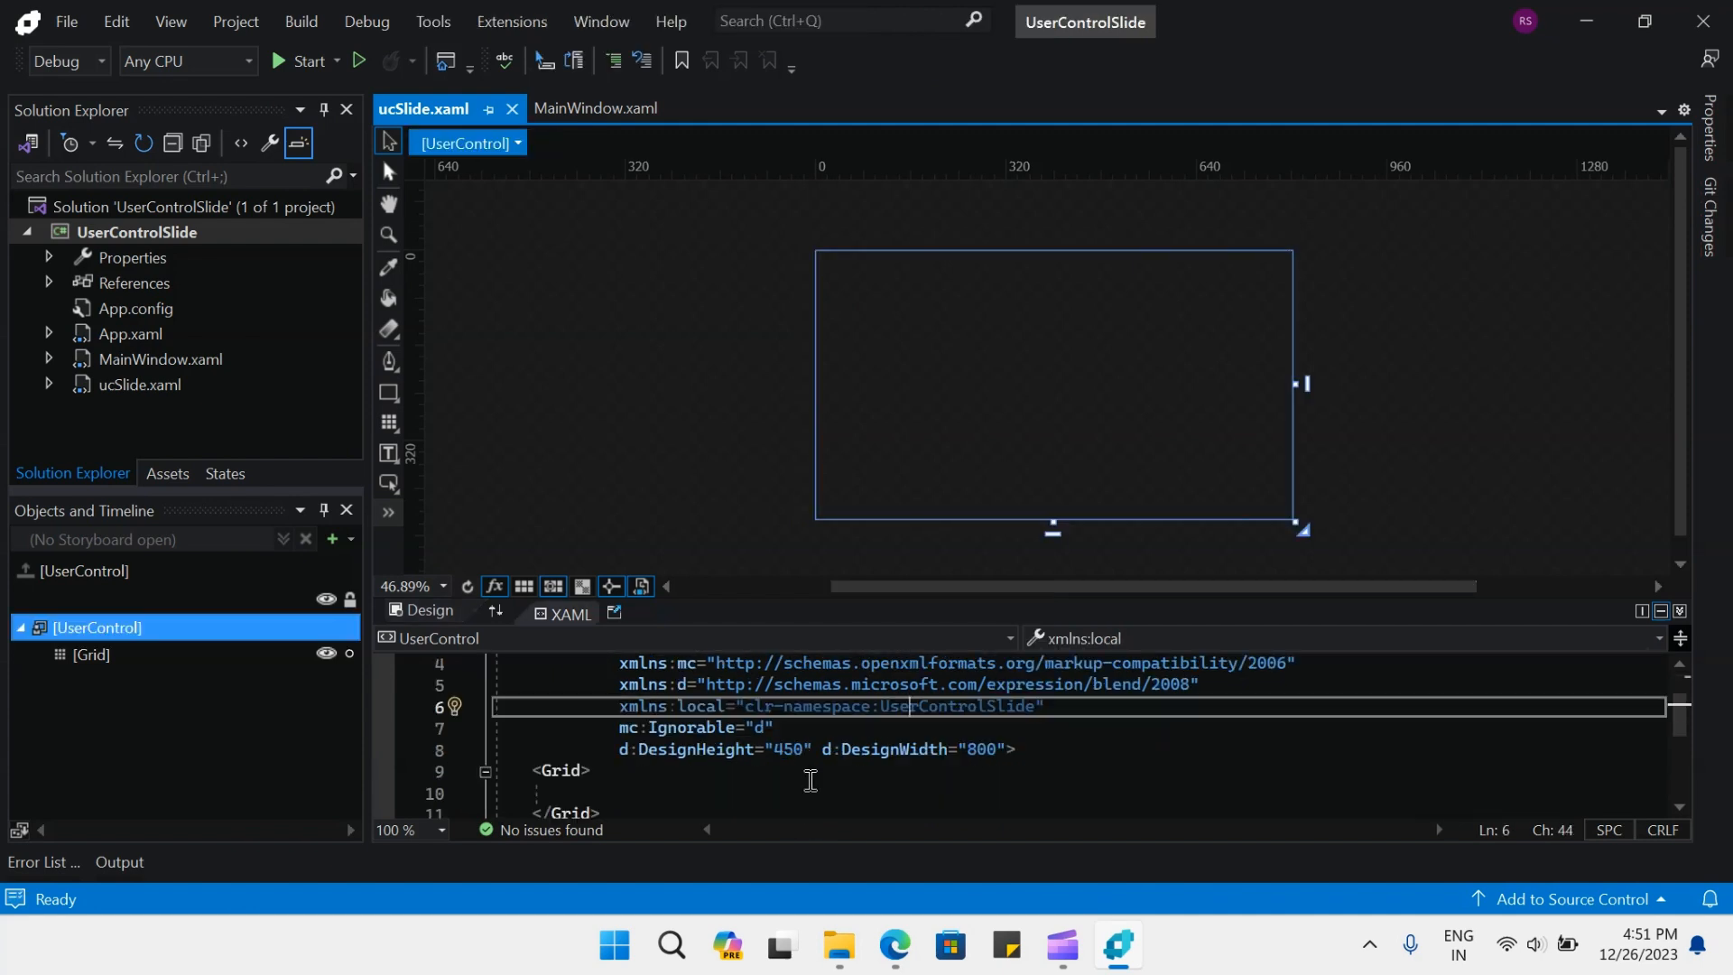
{"action": "left_click_drag", "start_coordinate": [775, 753], "coordinate": [790, 753]}
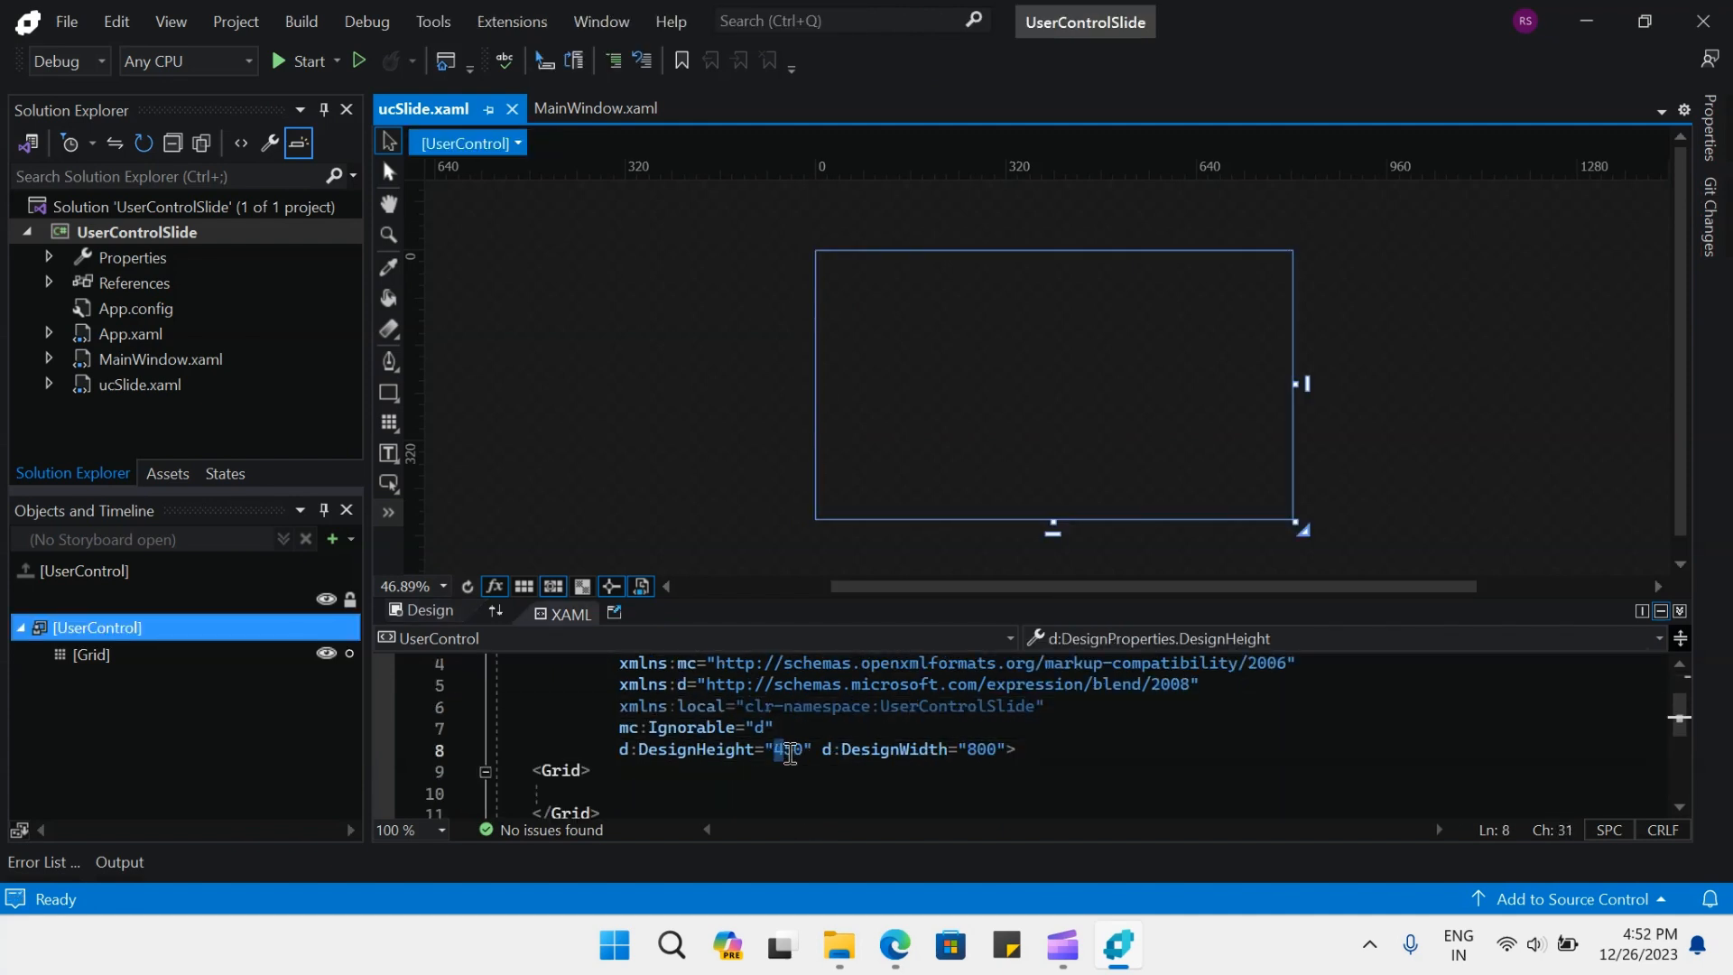
{"action": "type", "text": "3"}
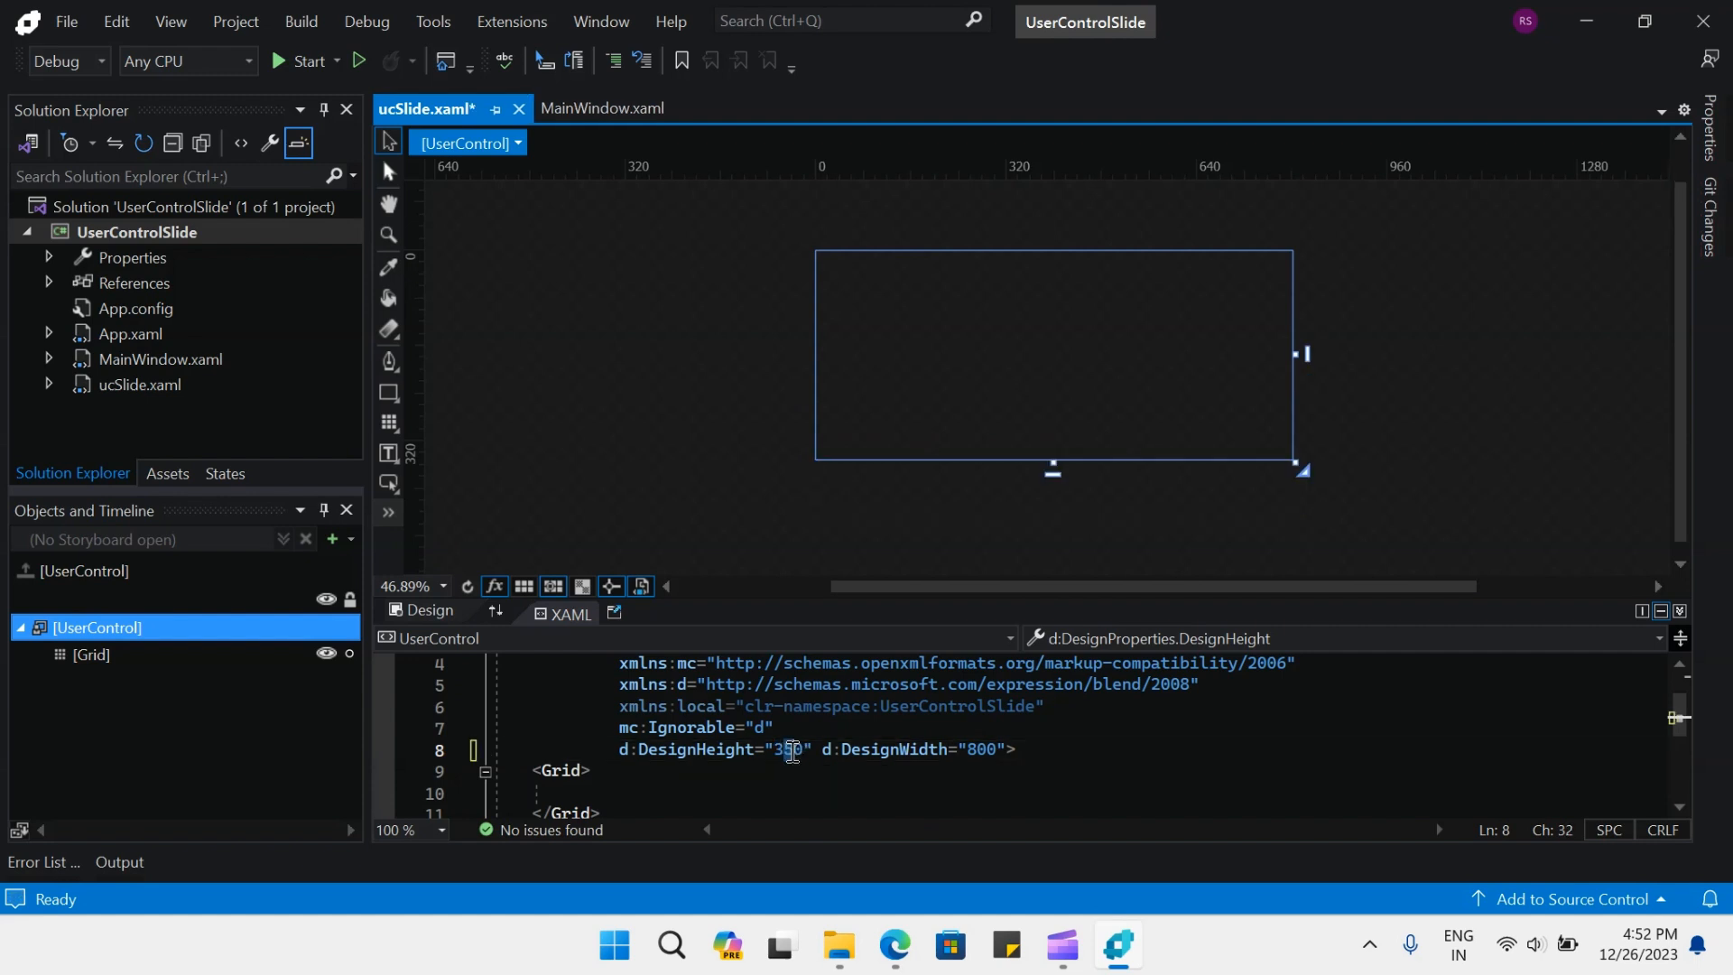
{"action": "type", "text": "0"}
{"action": "left_click_drag", "start_coordinate": [967, 751], "coordinate": [977, 750]}
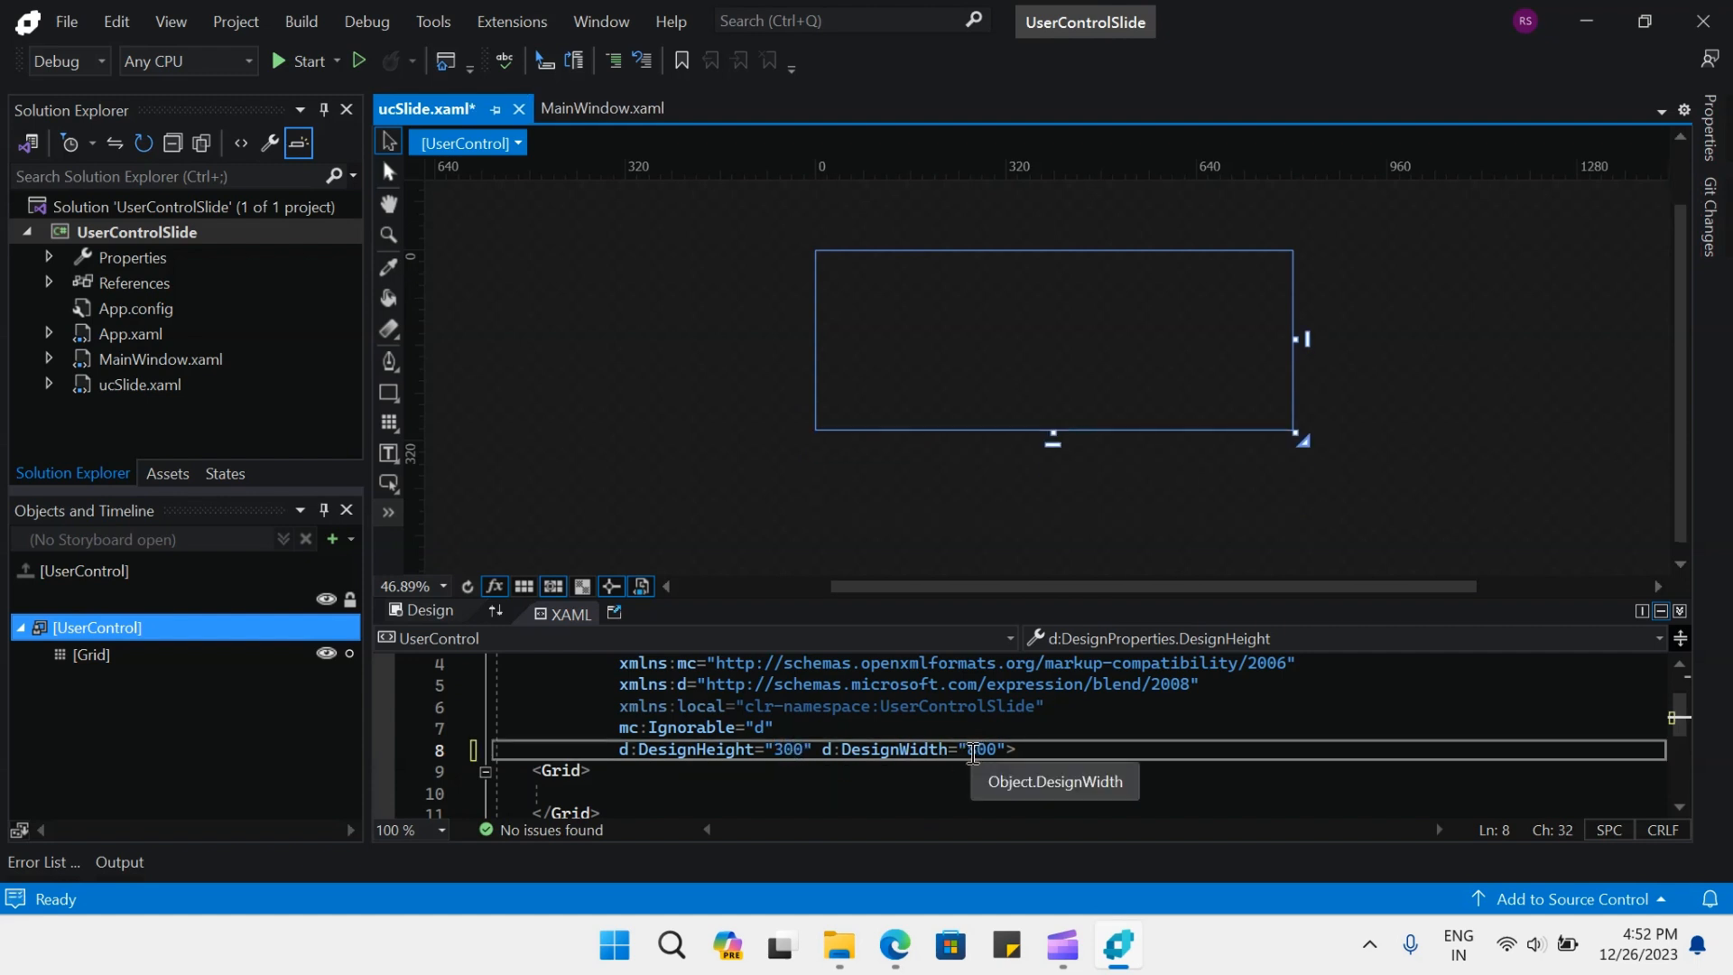
{"action": "type", "text": "3"}
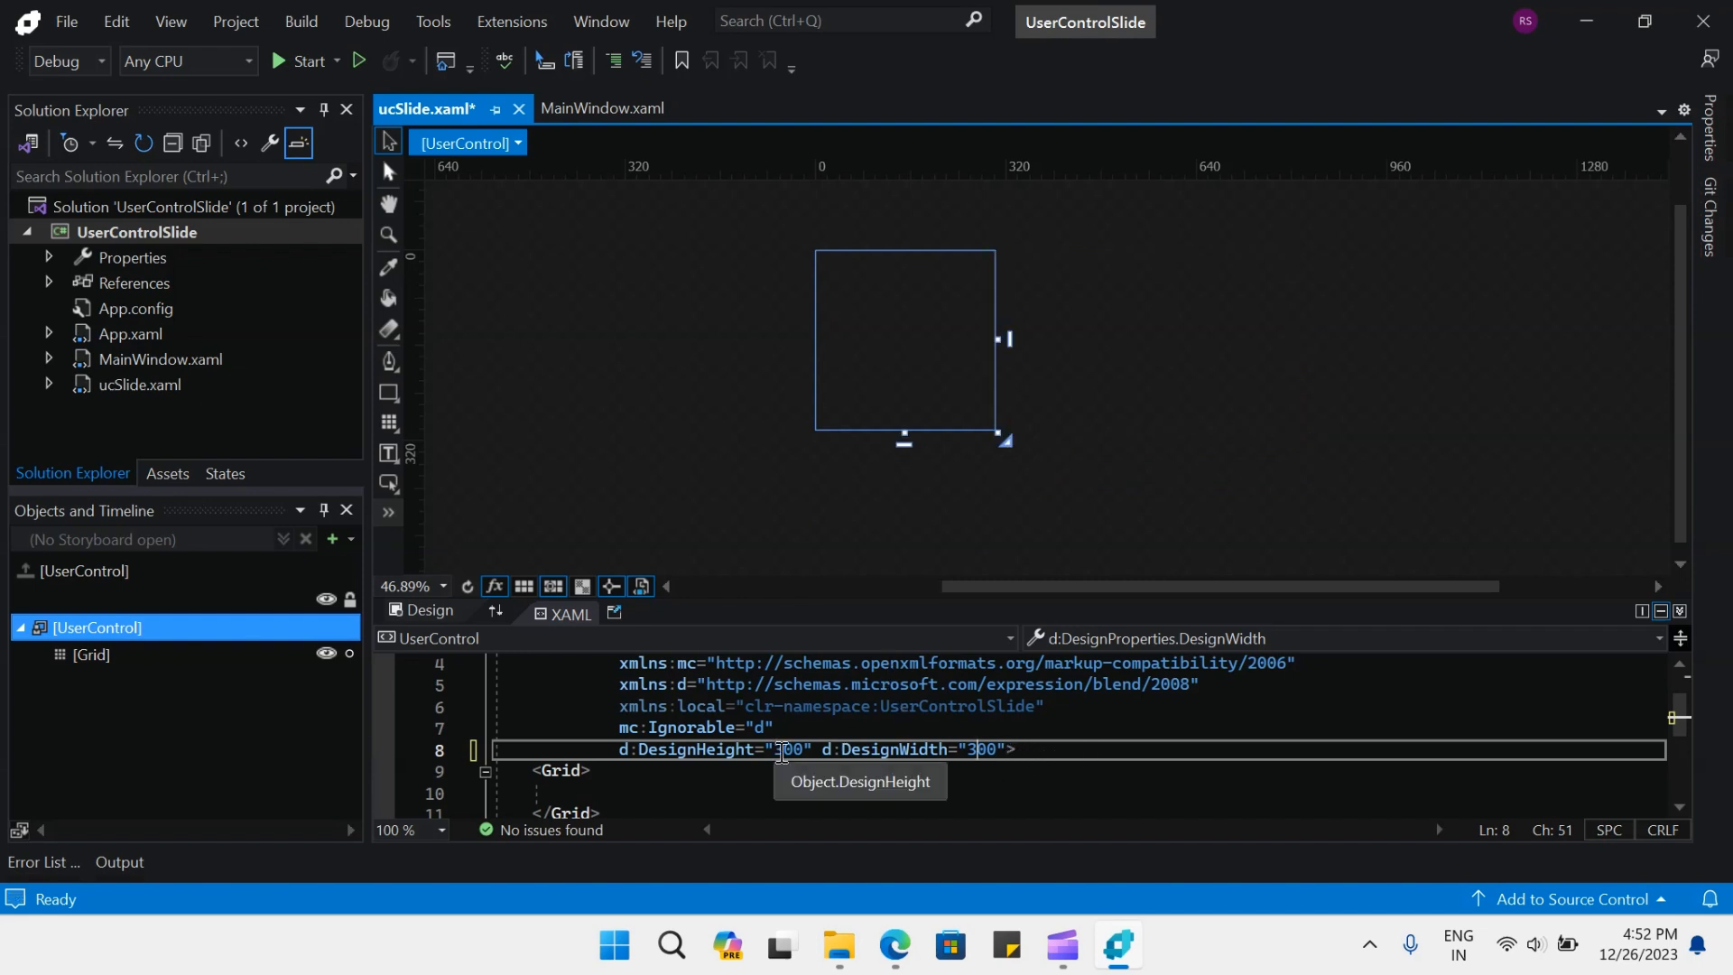
{"action": "left_click_drag", "start_coordinate": [775, 751], "coordinate": [782, 751]}
{"action": "type", "text": "2"}
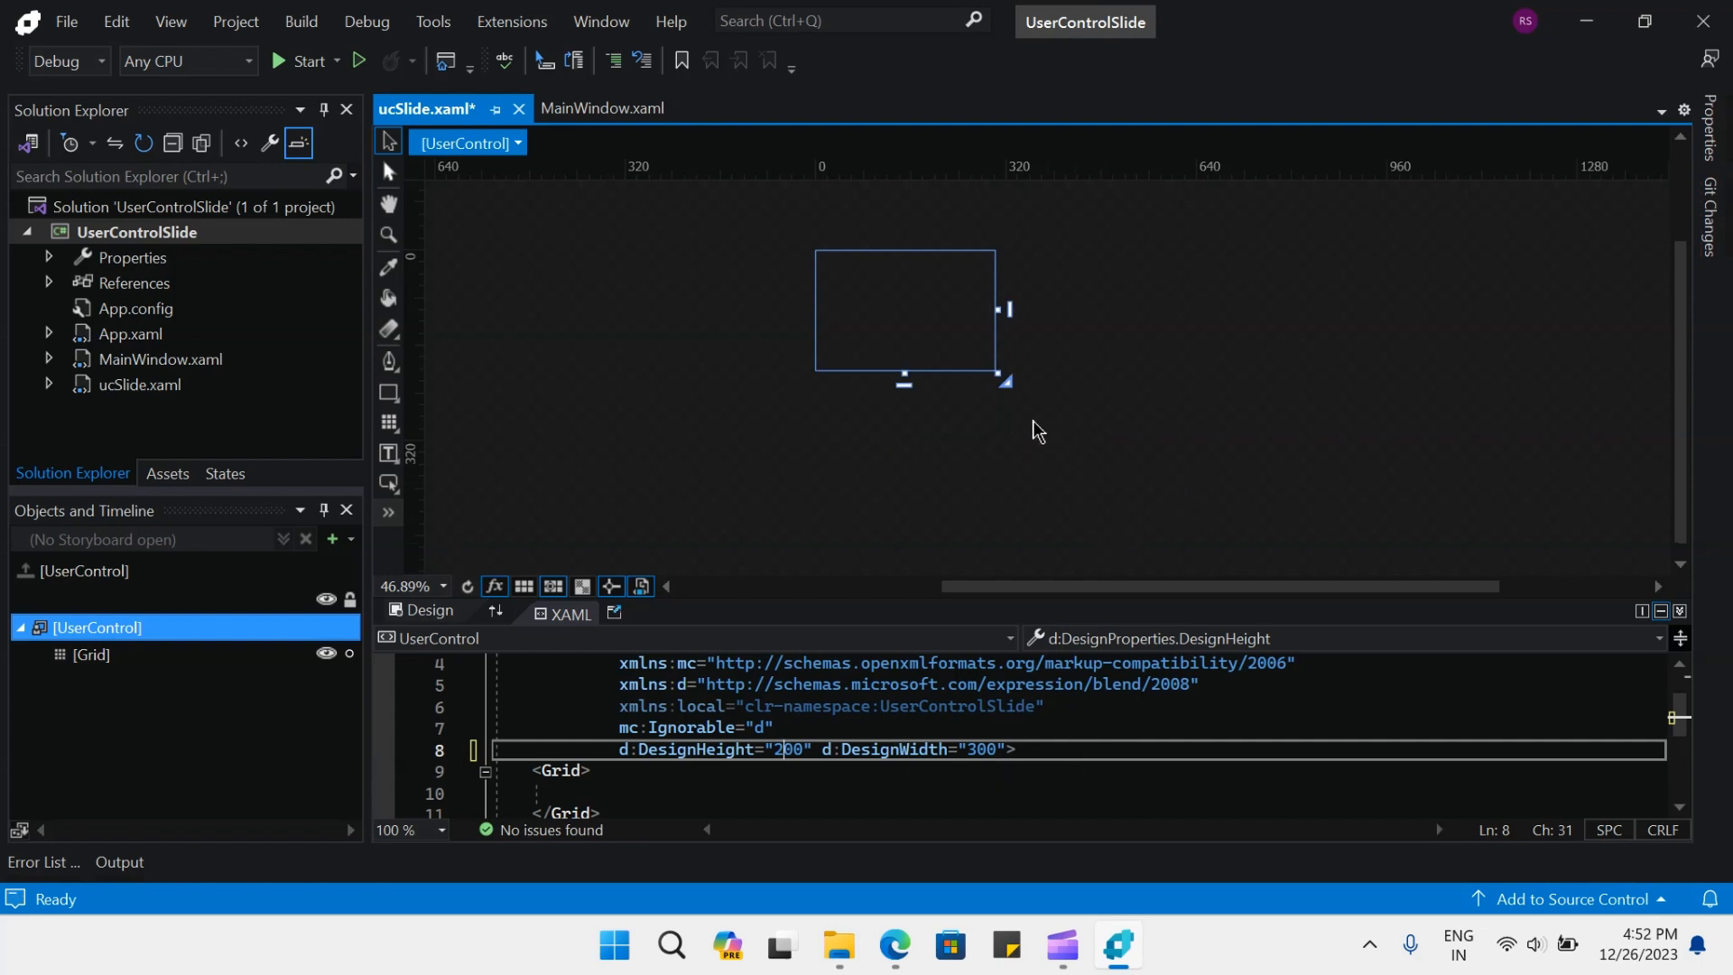
Enlarge the design view to 200% and collapse the XAML code pane so the whole user control is shown
{"action": "left_click_drag", "start_coordinate": [998, 588], "coordinate": [936, 601]}
{"action": "scroll", "coordinate": [1178, 439], "scroll_direction": "up", "scroll_amount": 2}
{"action": "scroll", "coordinate": [1173, 440], "scroll_direction": "up", "scroll_amount": 3}
{"action": "scroll", "coordinate": [1114, 454], "scroll_direction": "up", "scroll_amount": 4}
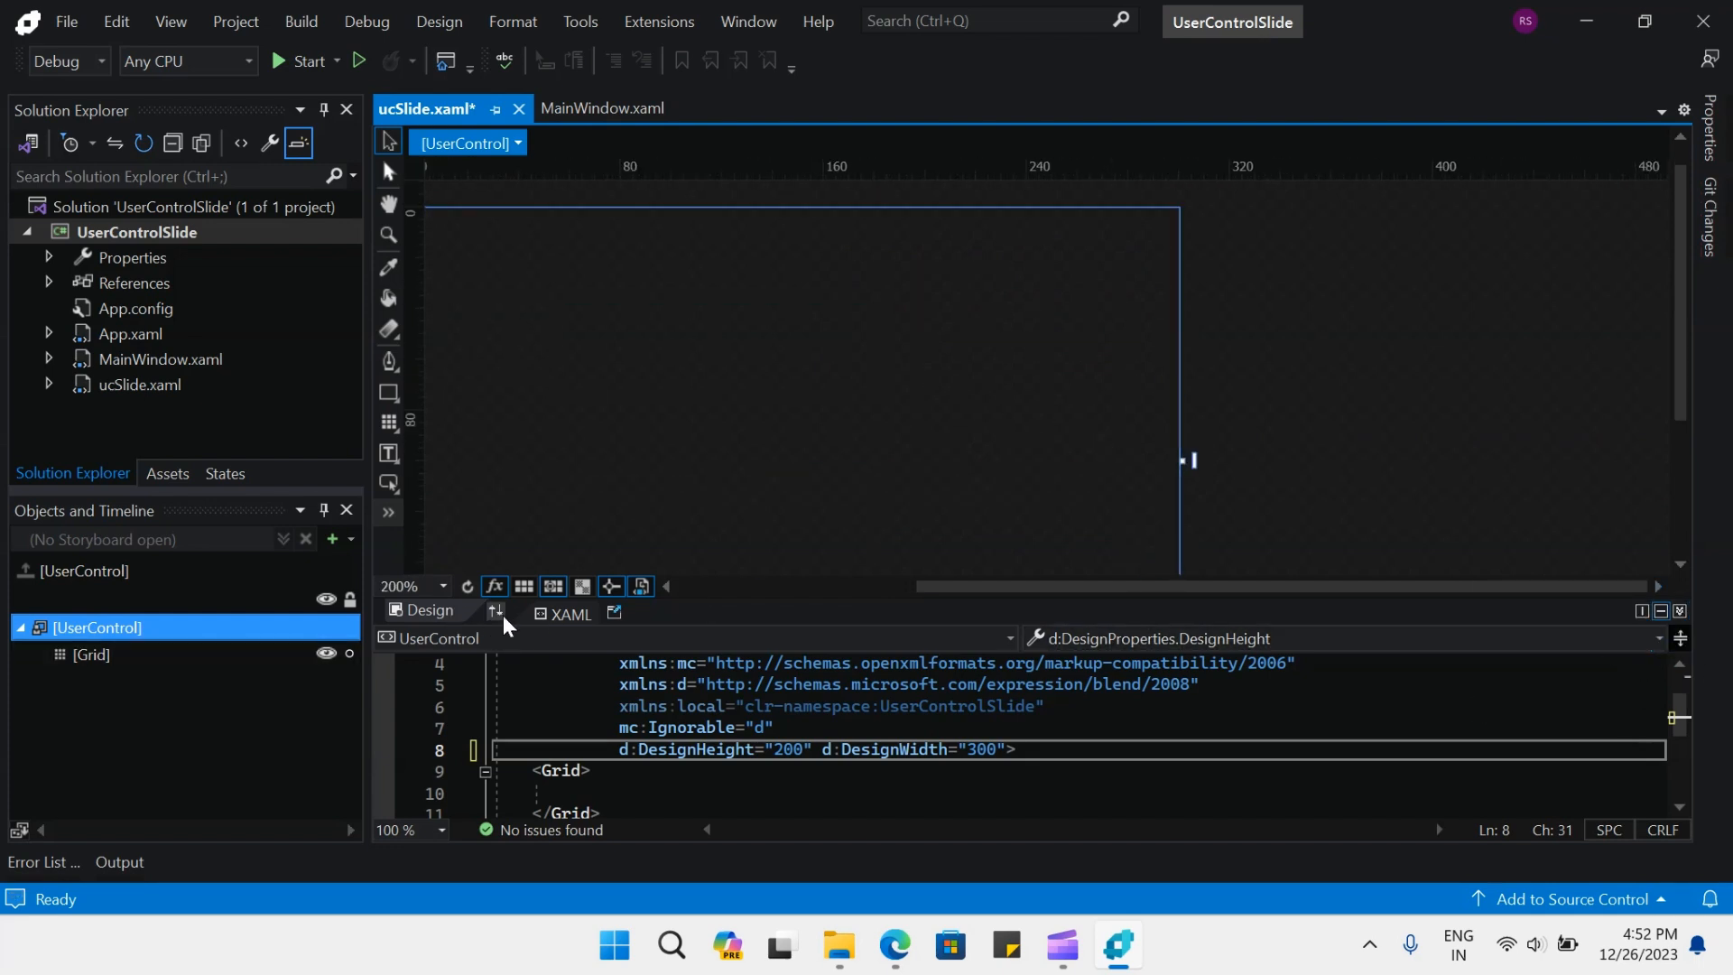
{"action": "left_click", "coordinate": [1679, 612]}
{"action": "left_click", "coordinate": [1679, 614]}
{"action": "left_click_drag", "start_coordinate": [1044, 790], "coordinate": [857, 808]}
{"action": "scroll", "coordinate": [1690, 414], "scroll_direction": "down", "scroll_amount": 2}
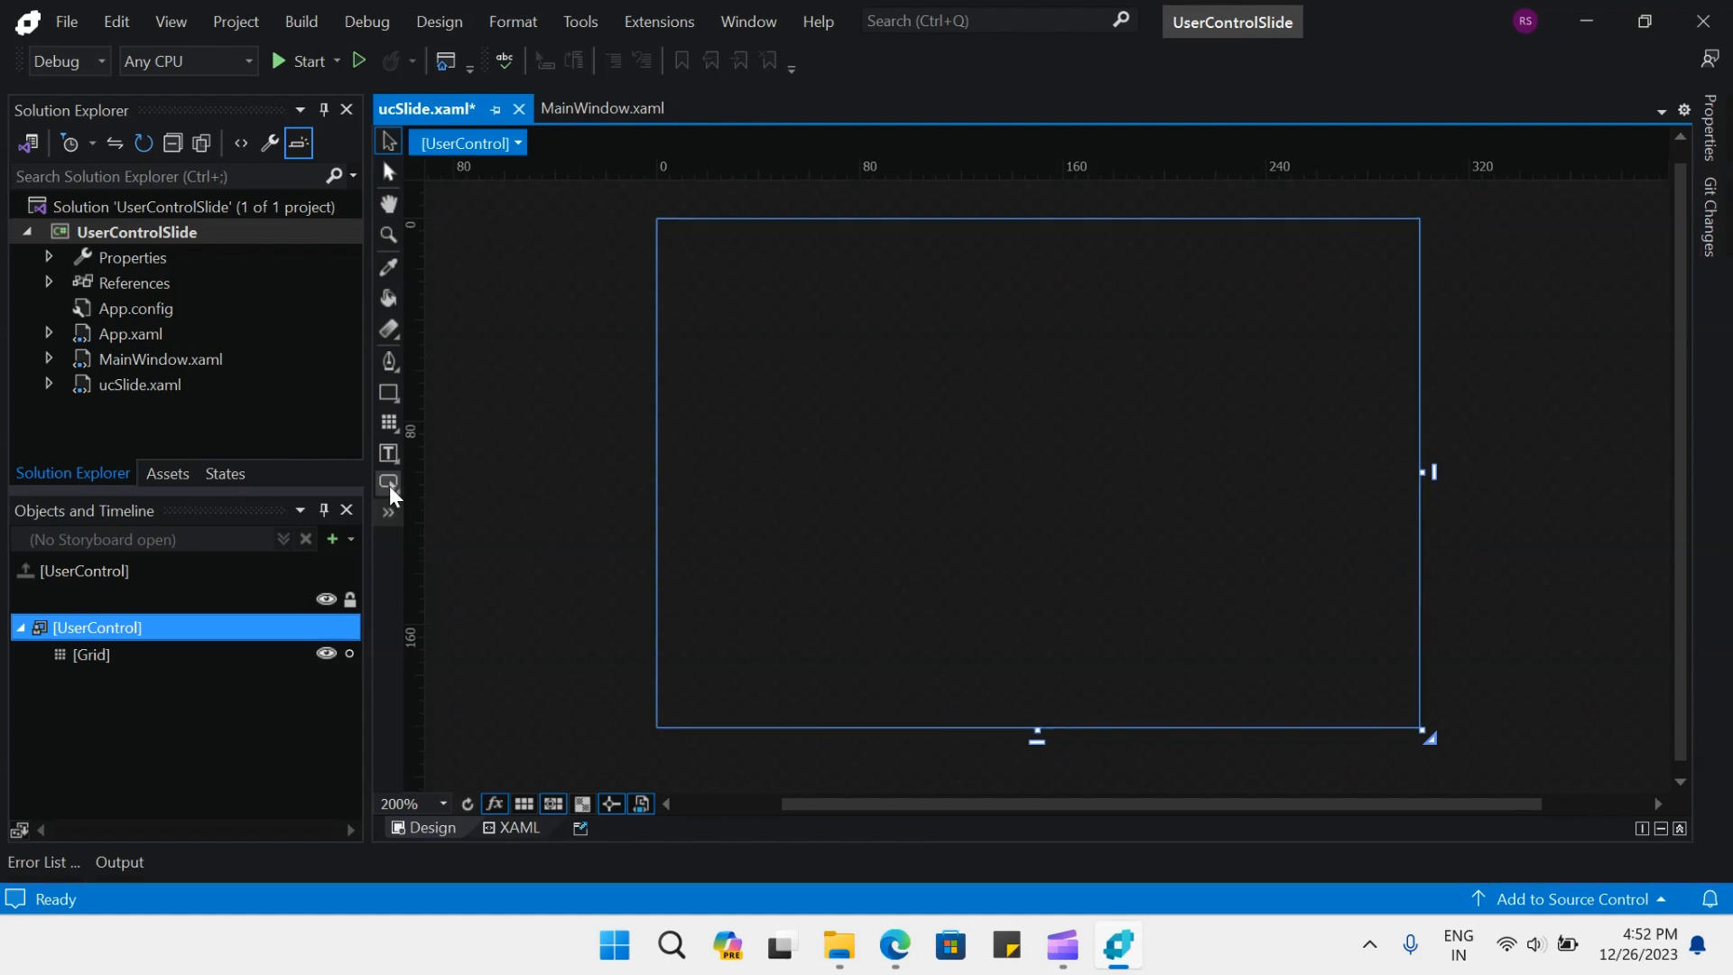
Draw a closed four-point rectangular path about 210 by 170 inside the user control with the Pen tool
{"action": "left_click", "coordinate": [389, 362]}
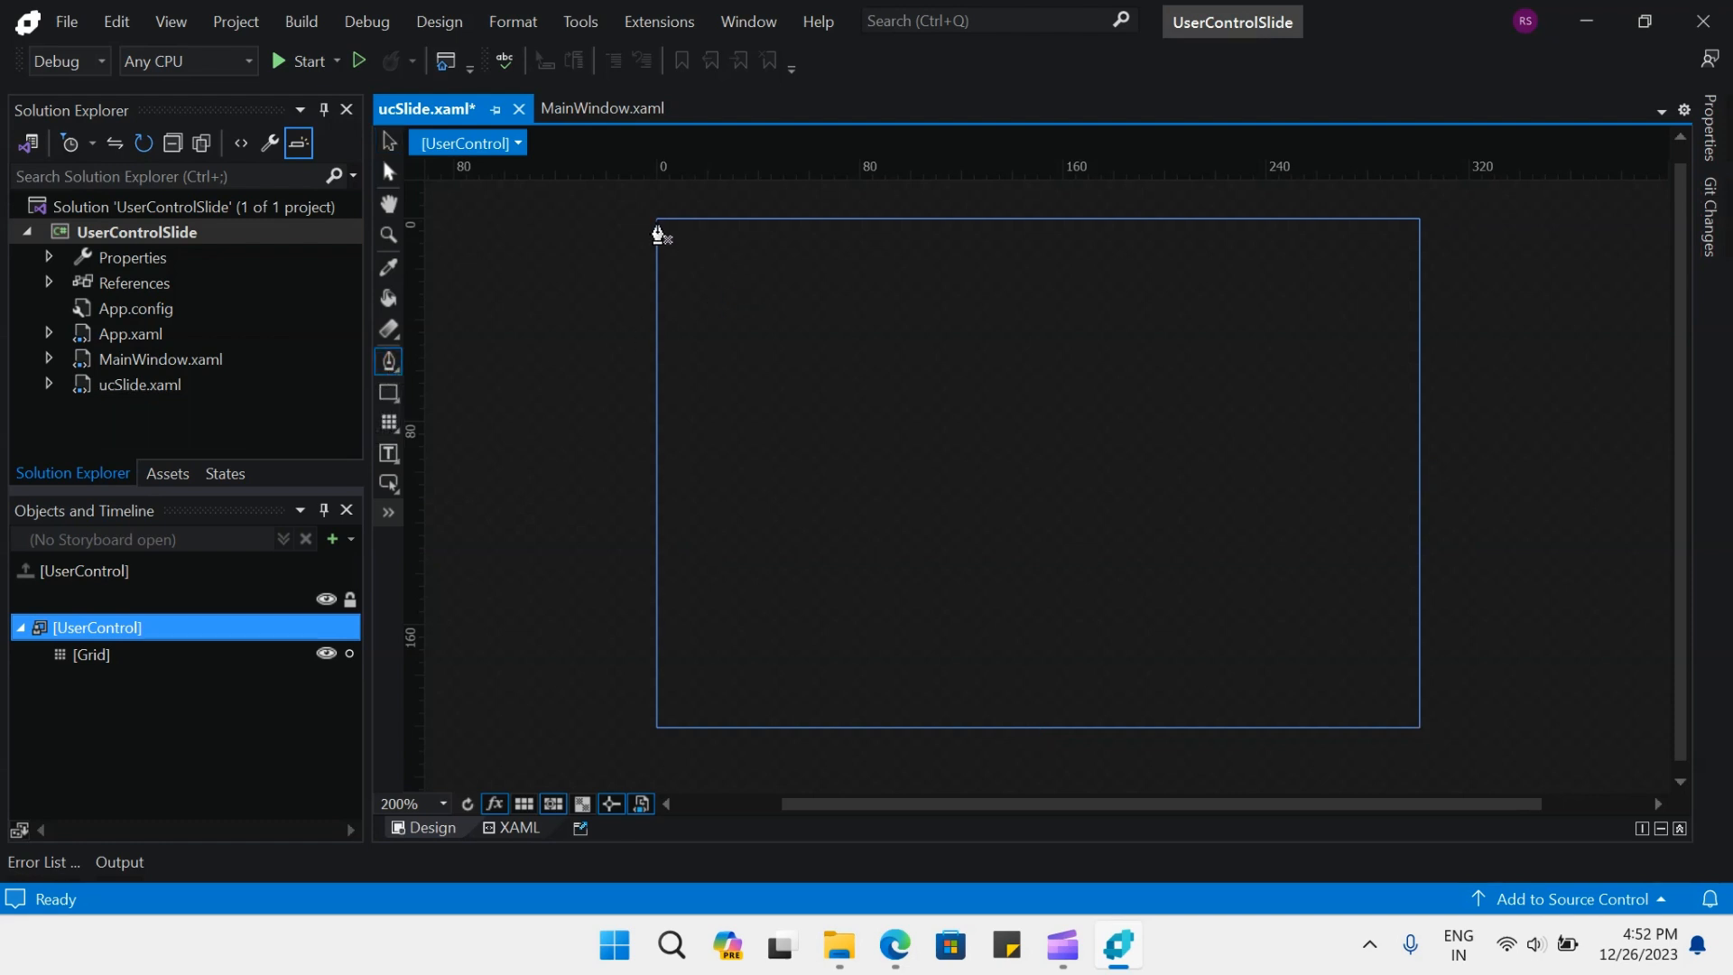
{"action": "left_click", "coordinate": [657, 223]}
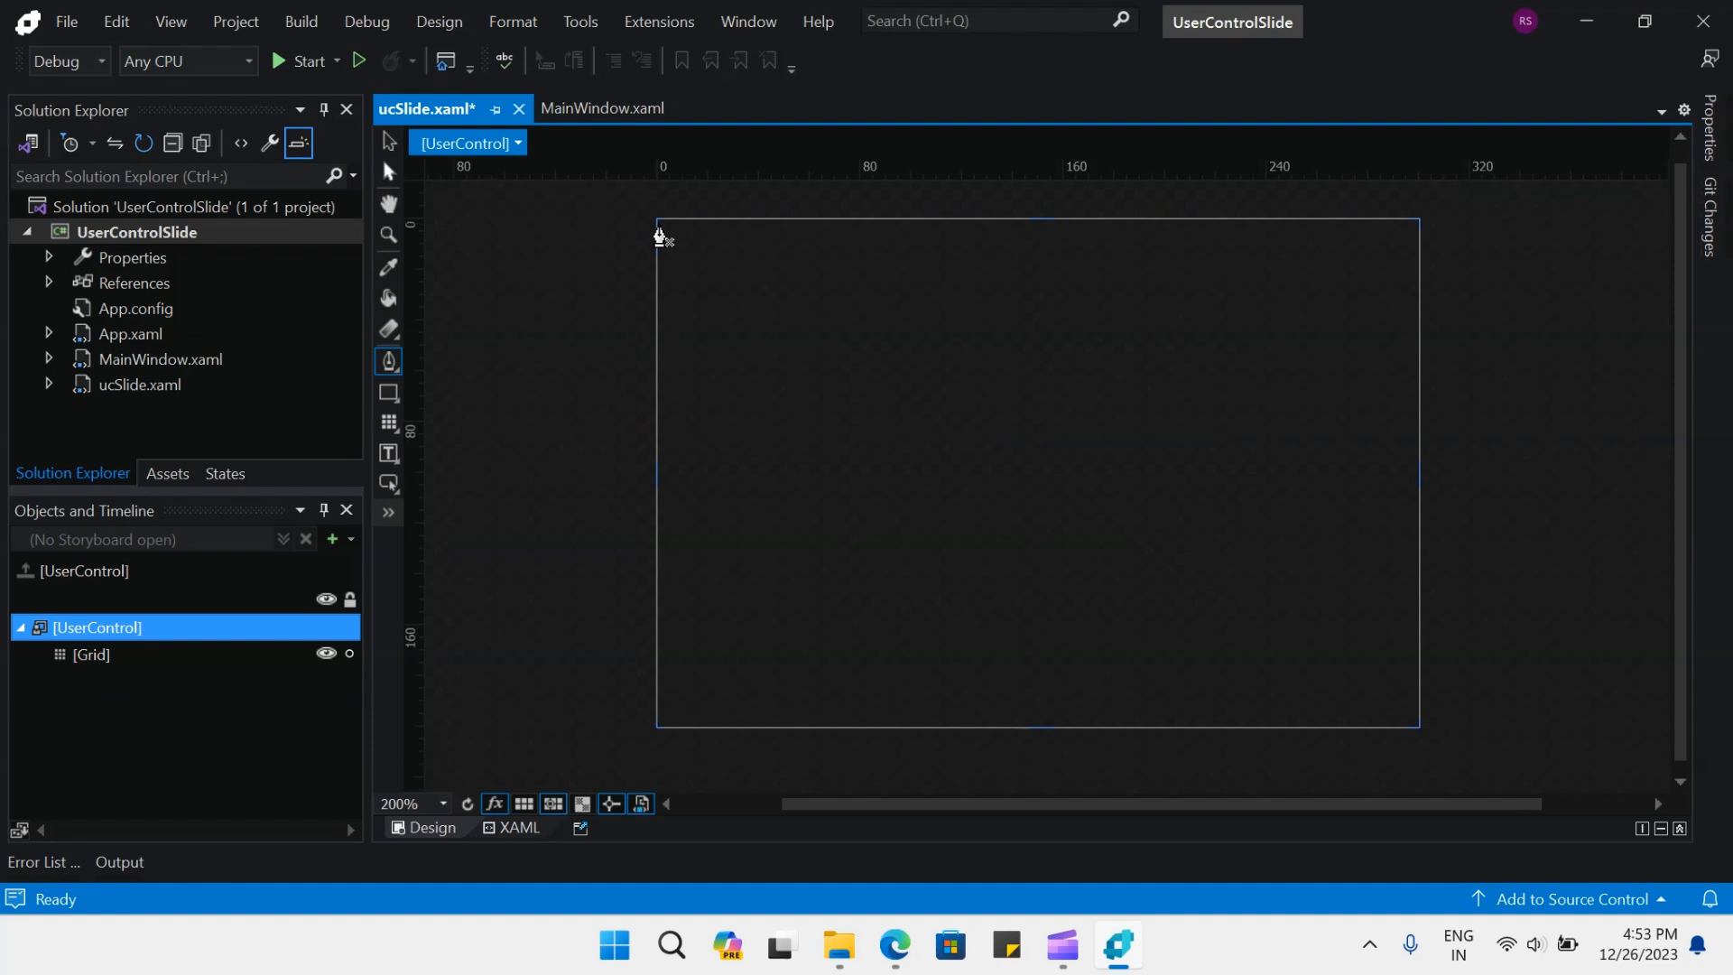
{"action": "left_click", "coordinate": [682, 244]}
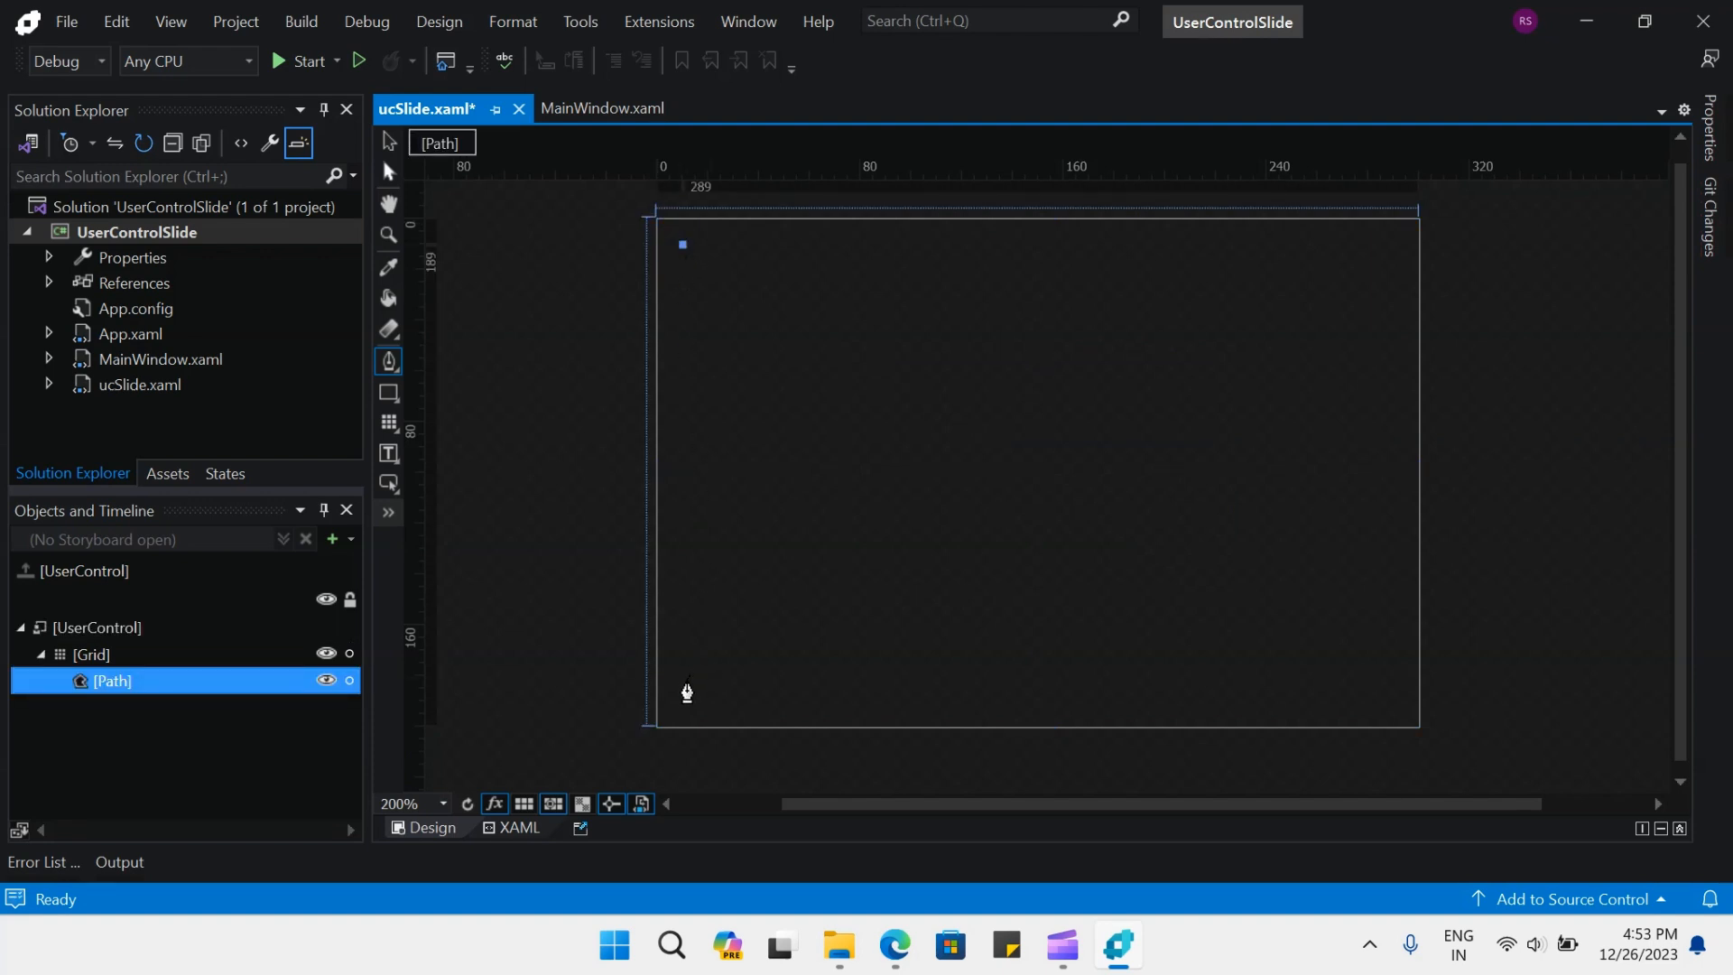
{"action": "left_click", "coordinate": [683, 673]}
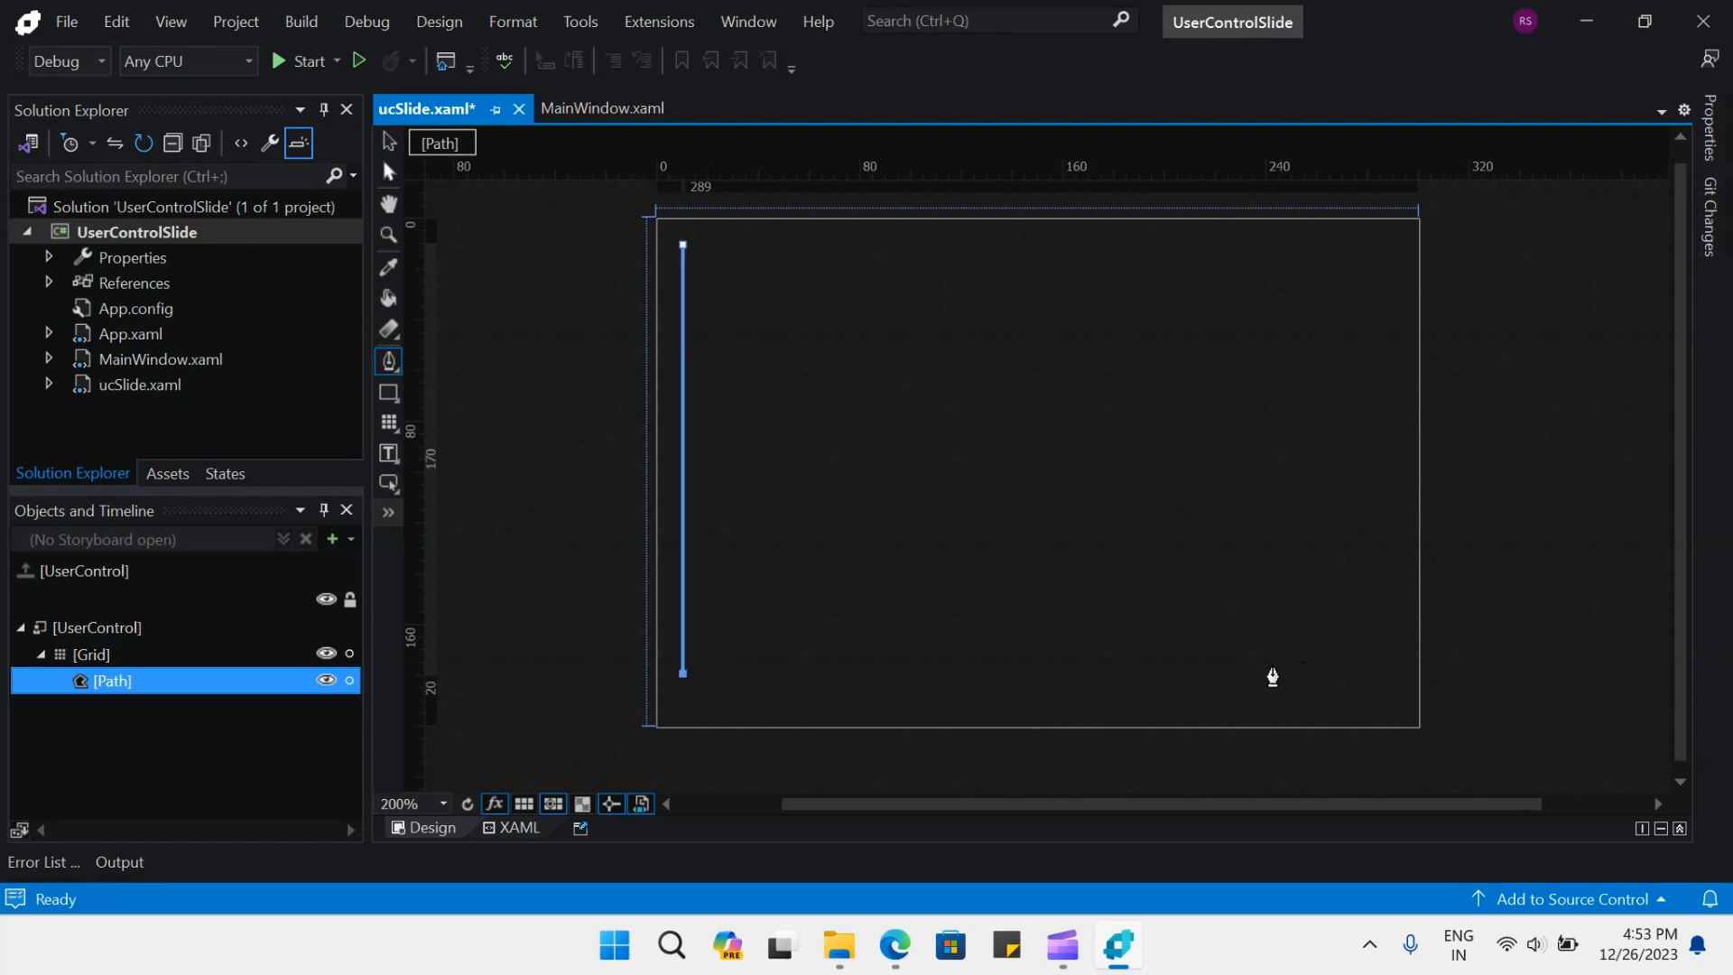
{"action": "left_click", "coordinate": [1215, 674]}
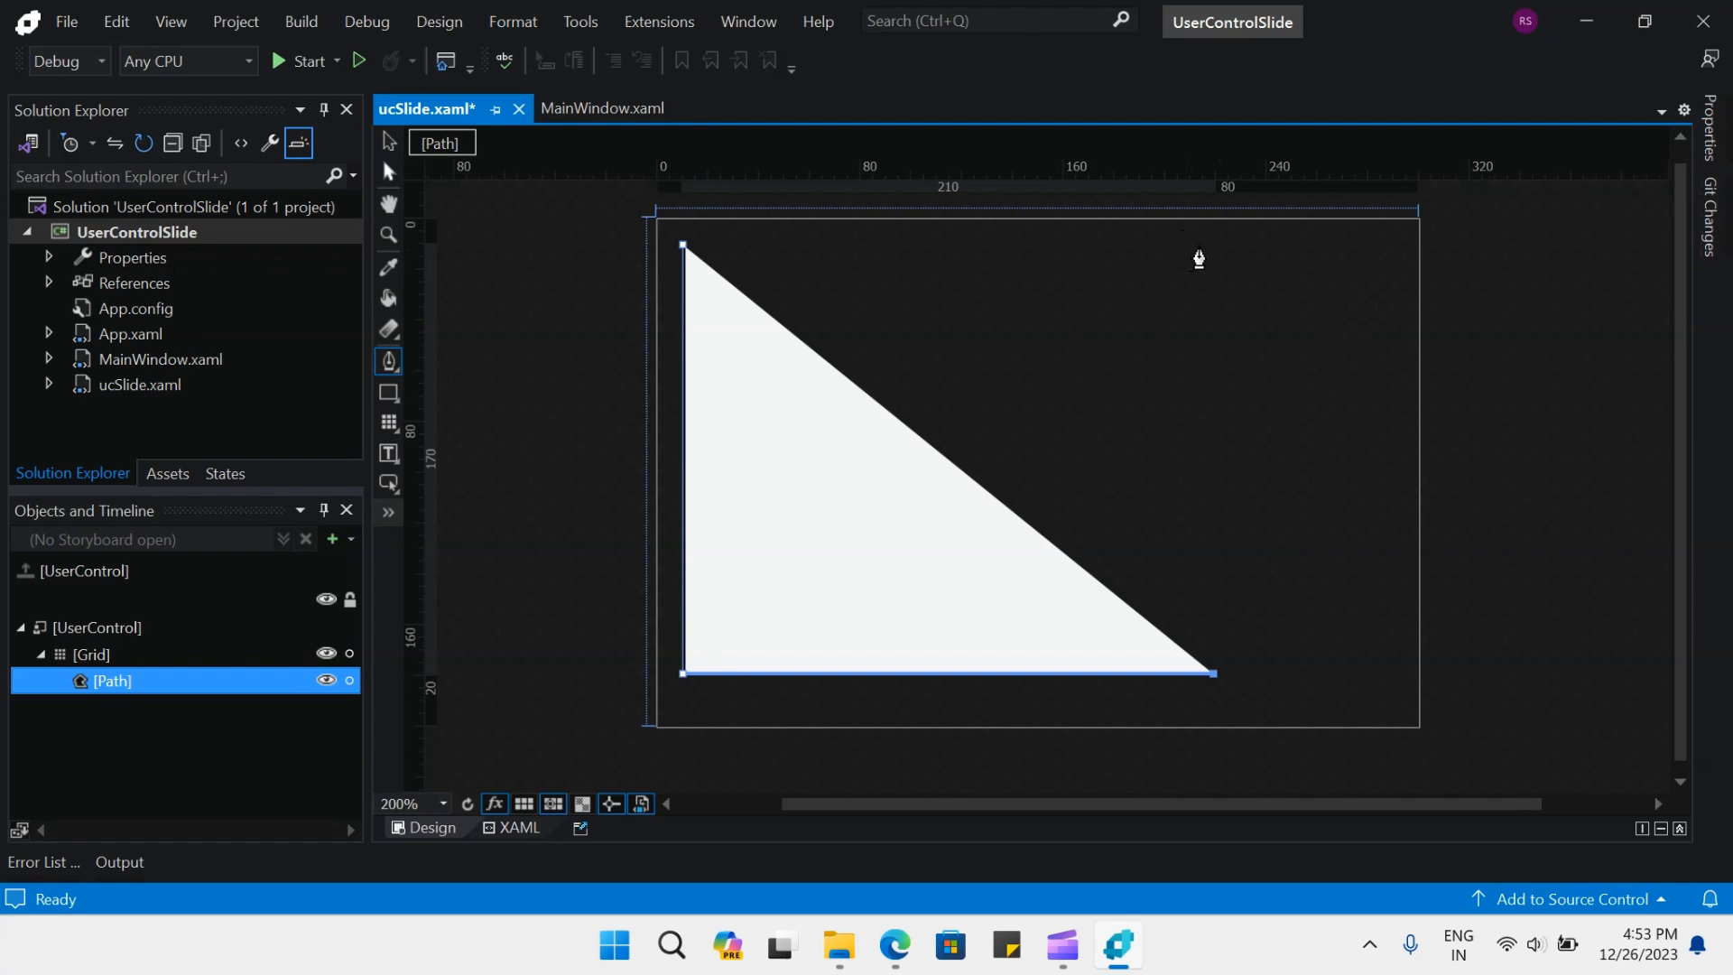
{"action": "left_click", "coordinate": [1214, 245]}
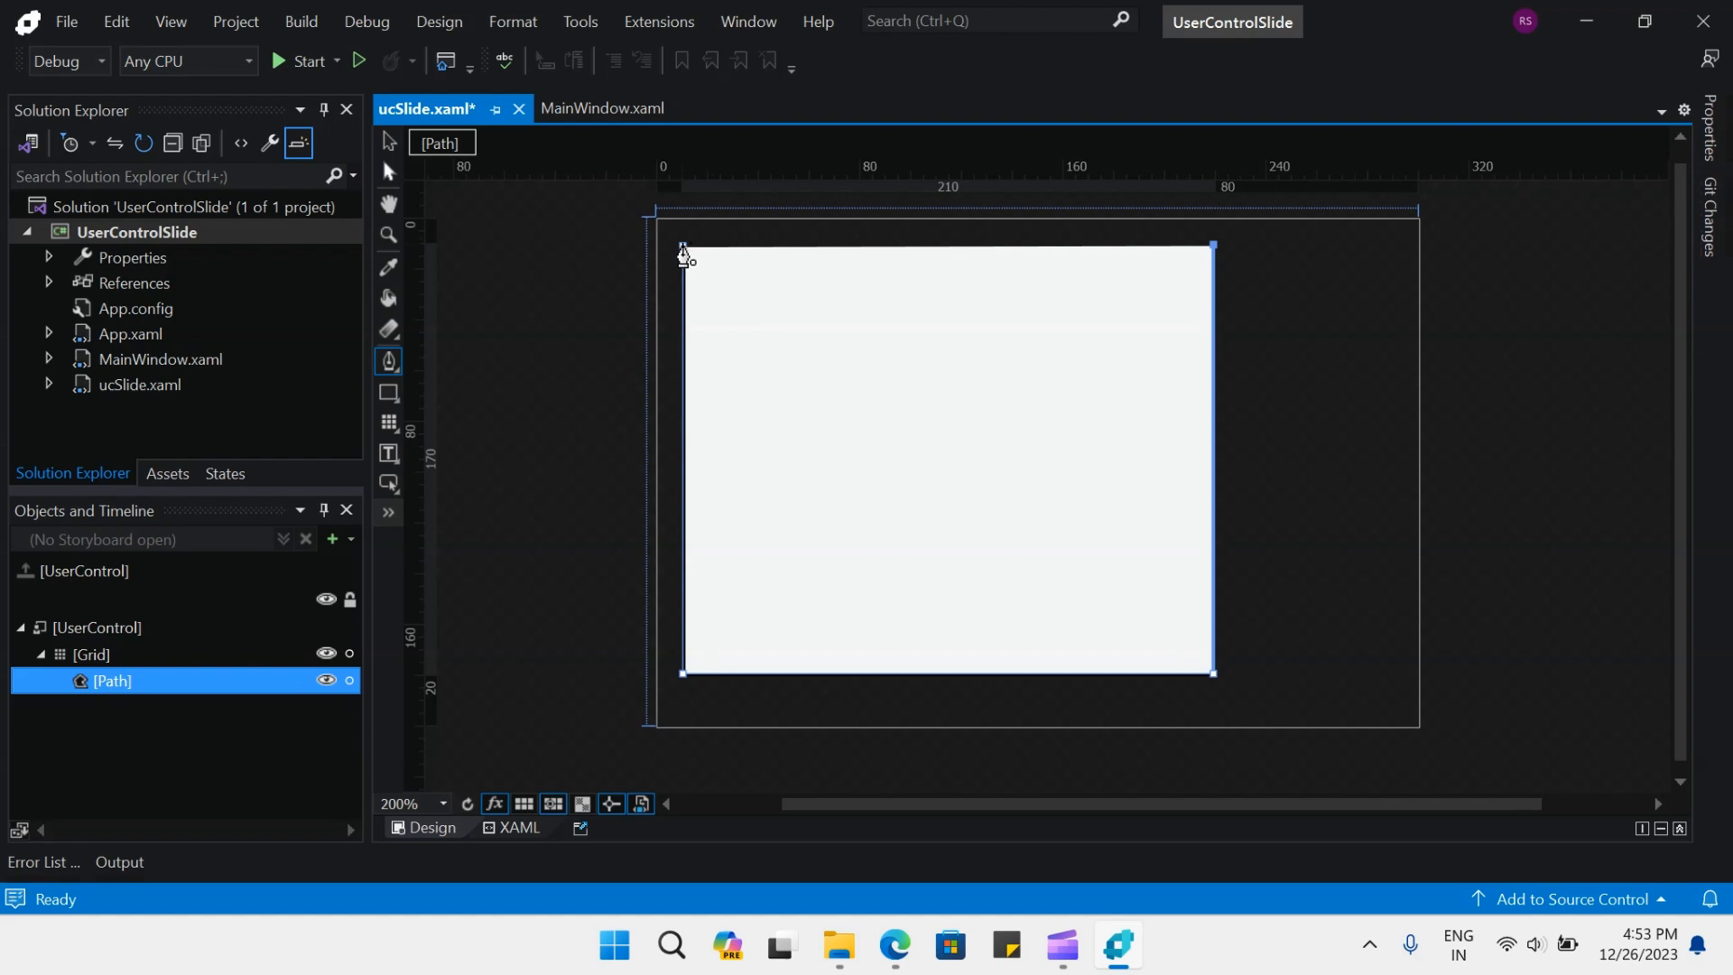
{"action": "left_click", "coordinate": [683, 247]}
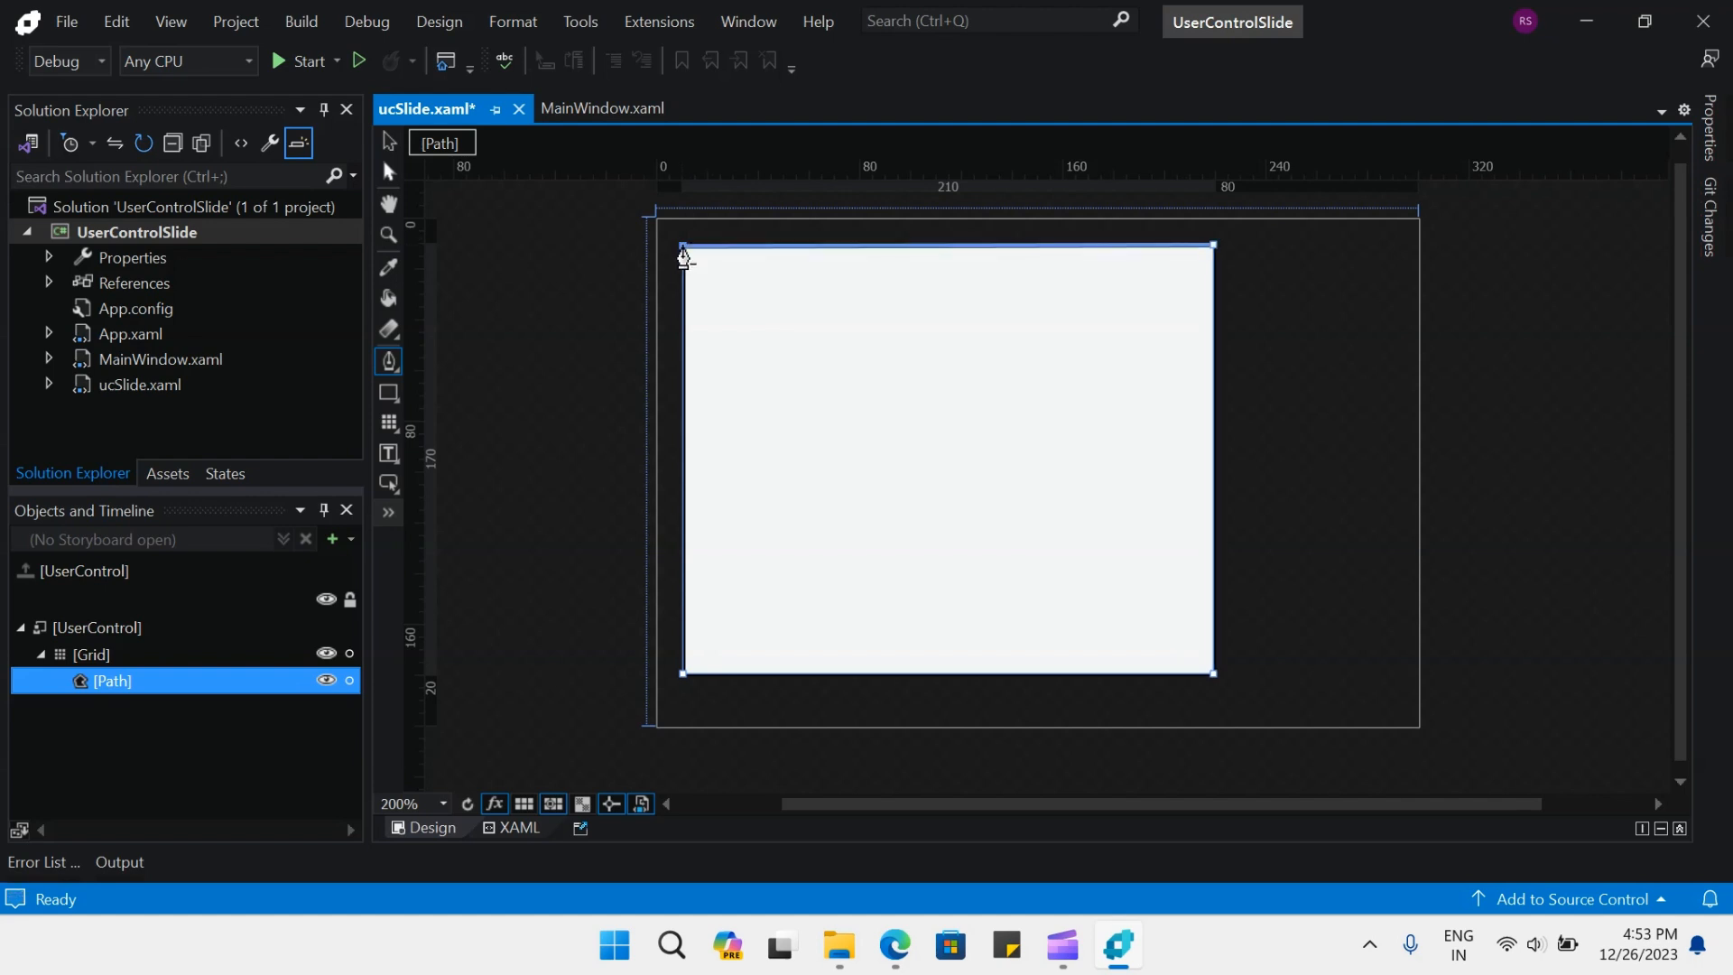
Nudge the path's lower-right anchor point inward by about 50 units with direct selection to slant the right edge
{"action": "left_click", "coordinate": [392, 172]}
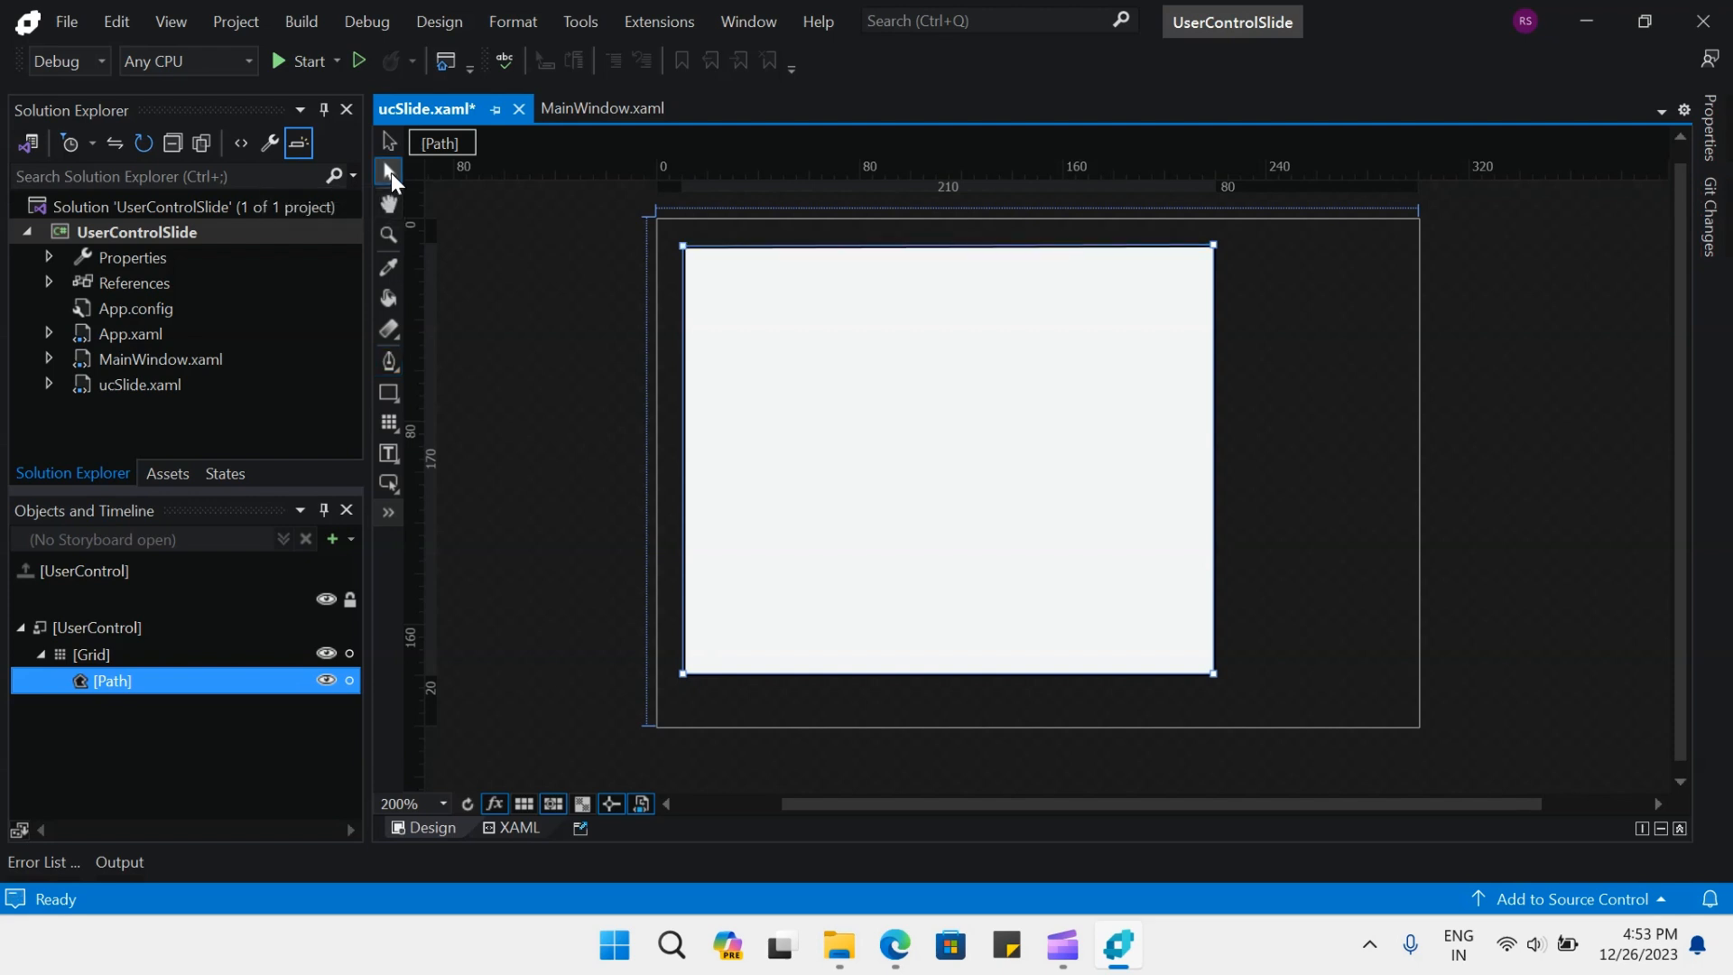
{"action": "left_click", "coordinate": [1216, 245]}
{"action": "key", "text": "Right"}
{"action": "key", "text": "Right"}
{"action": "key", "text": "Right"}
{"action": "key", "text": "Right"}
{"action": "key", "text": "Right"}
{"action": "key", "text": "Right"}
{"action": "key", "text": "Right"}
{"action": "key", "text": "Right"}
{"action": "key", "text": "Right"}
{"action": "key", "text": "Right"}
{"action": "key", "text": "Right"}
{"action": "key", "text": "Right"}
{"action": "key", "text": "Right"}
{"action": "key", "text": "Right"}
{"action": "key", "text": "Right"}
{"action": "key", "text": "Right"}
{"action": "key", "text": "Right"}
{"action": "key", "text": "Right"}
{"action": "key", "text": "Right"}
{"action": "key", "text": "Right"}
{"action": "key", "text": "Right"}
{"action": "key", "text": "Right"}
{"action": "key", "text": "Right"}
{"action": "key", "text": "Right"}
{"action": "key", "text": "Right"}
{"action": "key", "text": "Right"}
{"action": "key", "text": "Right"}
{"action": "key", "text": "Right"}
{"action": "key", "text": "Right"}
{"action": "key", "text": "Right"}
{"action": "key", "text": "Right"}
{"action": "key", "text": "Right"}
{"action": "key", "text": "Right"}
{"action": "key", "text": "Right"}
{"action": "key", "text": "Right"}
{"action": "key", "text": "Right"}
{"action": "key", "text": "Right"}
{"action": "key", "text": "Right"}
{"action": "key", "text": "Right"}
{"action": "key", "text": "Right"}
{"action": "key", "text": "Right"}
{"action": "key", "text": "Right"}
{"action": "key", "text": "Right"}
{"action": "key", "text": "Right"}
{"action": "key", "text": "Right"}
{"action": "key", "text": "Right"}
{"action": "key", "text": "Right"}
{"action": "key", "text": "Right"}
{"action": "key", "text": "Right"}
{"action": "key", "text": "Right"}
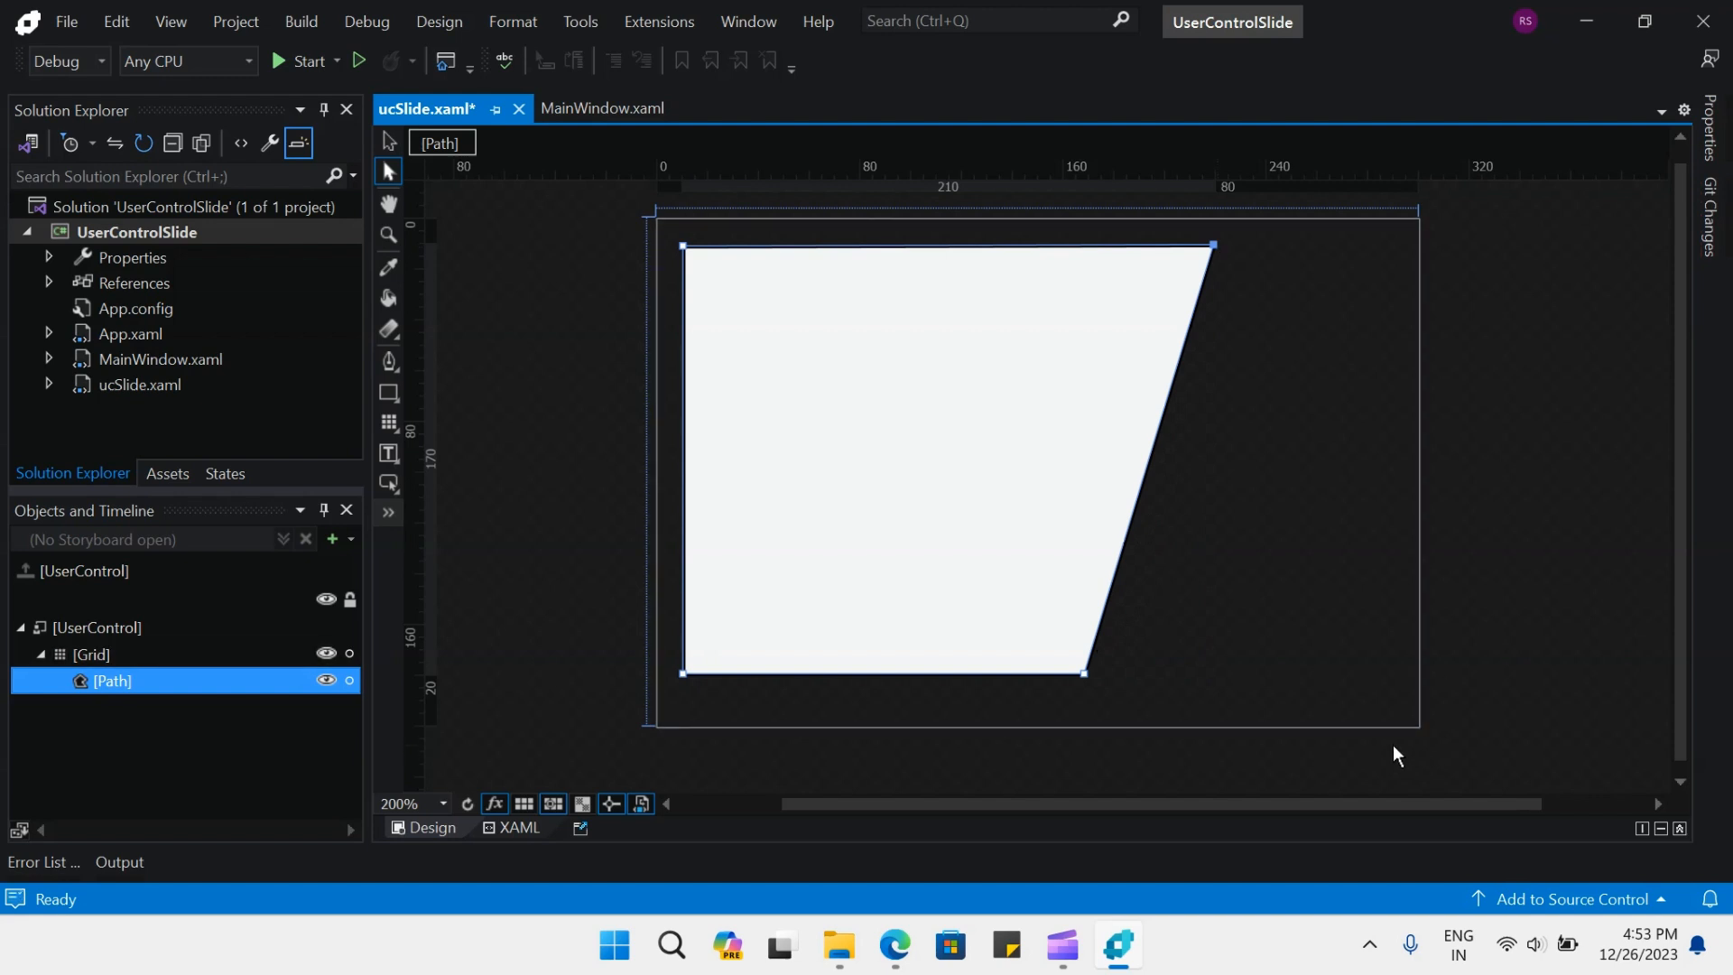
Stretch the path's anchor points to the user control's edges, keeping the lower-right point inset to preserve the slanted side
{"action": "left_click_drag", "start_coordinate": [690, 258], "coordinate": [666, 232]}
{"action": "left_click_drag", "start_coordinate": [685, 673], "coordinate": [658, 724]}
{"action": "left_click_drag", "start_coordinate": [1214, 246], "coordinate": [1416, 219]}
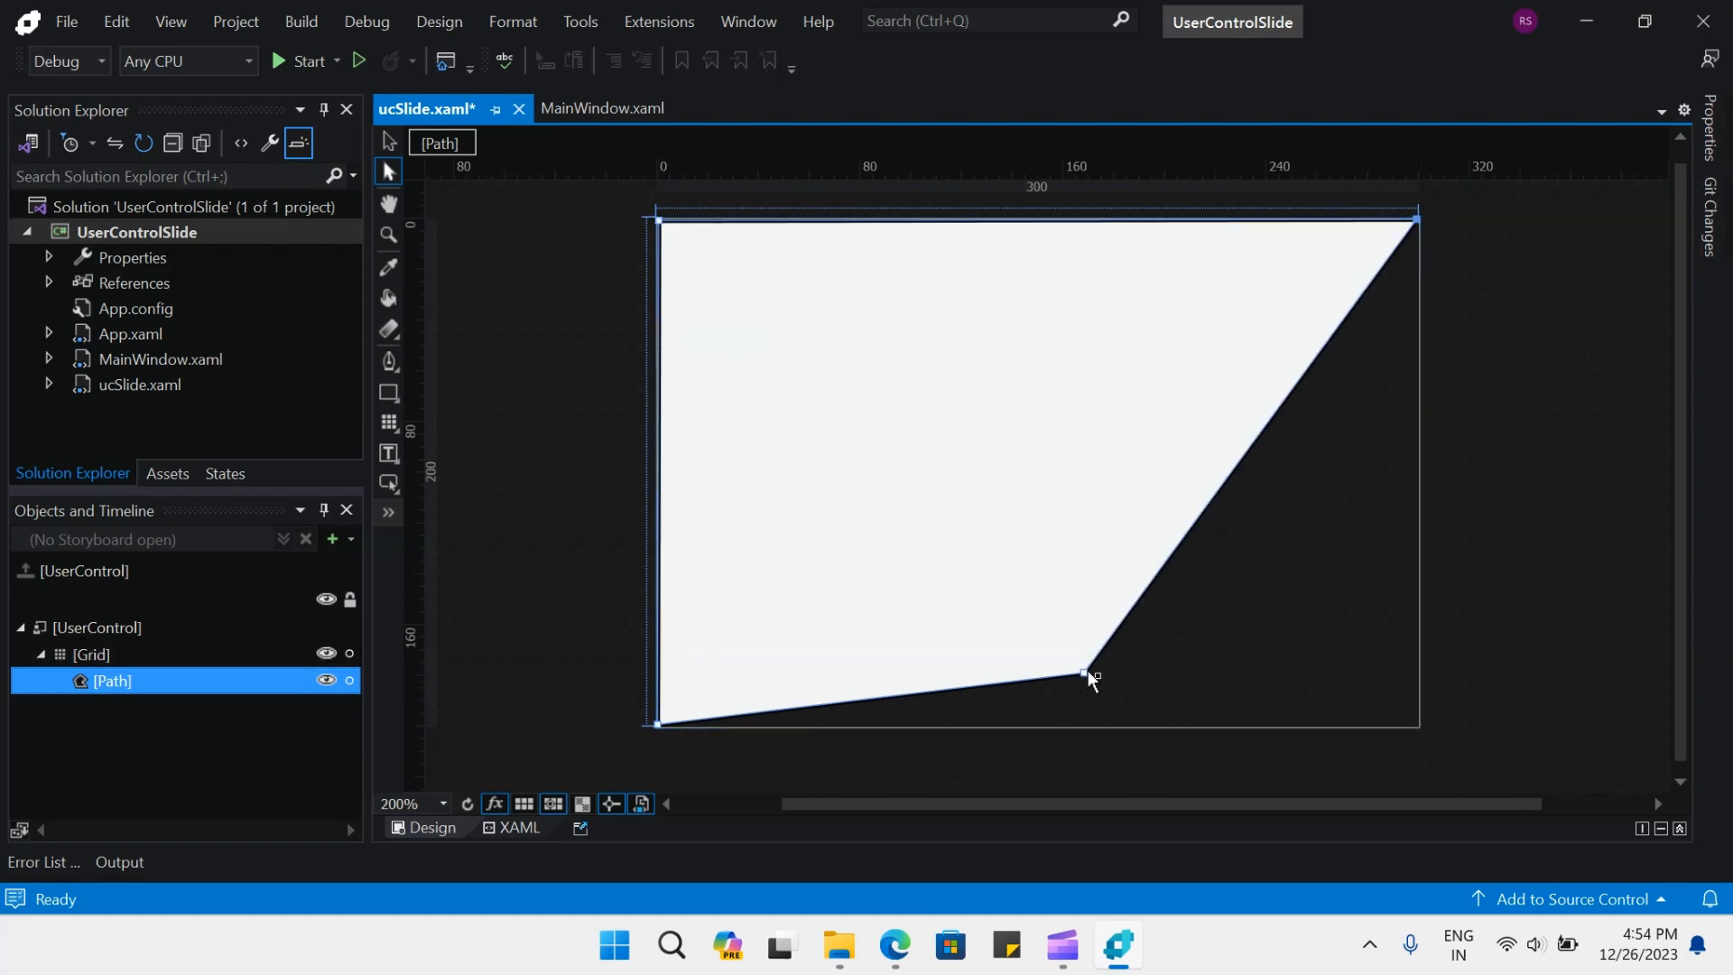
{"action": "left_click_drag", "start_coordinate": [1085, 674], "coordinate": [1254, 724]}
Select the whole slanted path and set its Stroke to No brush
{"action": "left_click", "coordinate": [389, 142]}
{"action": "left_click", "coordinate": [1611, 556]}
{"action": "left_click", "coordinate": [1134, 479]}
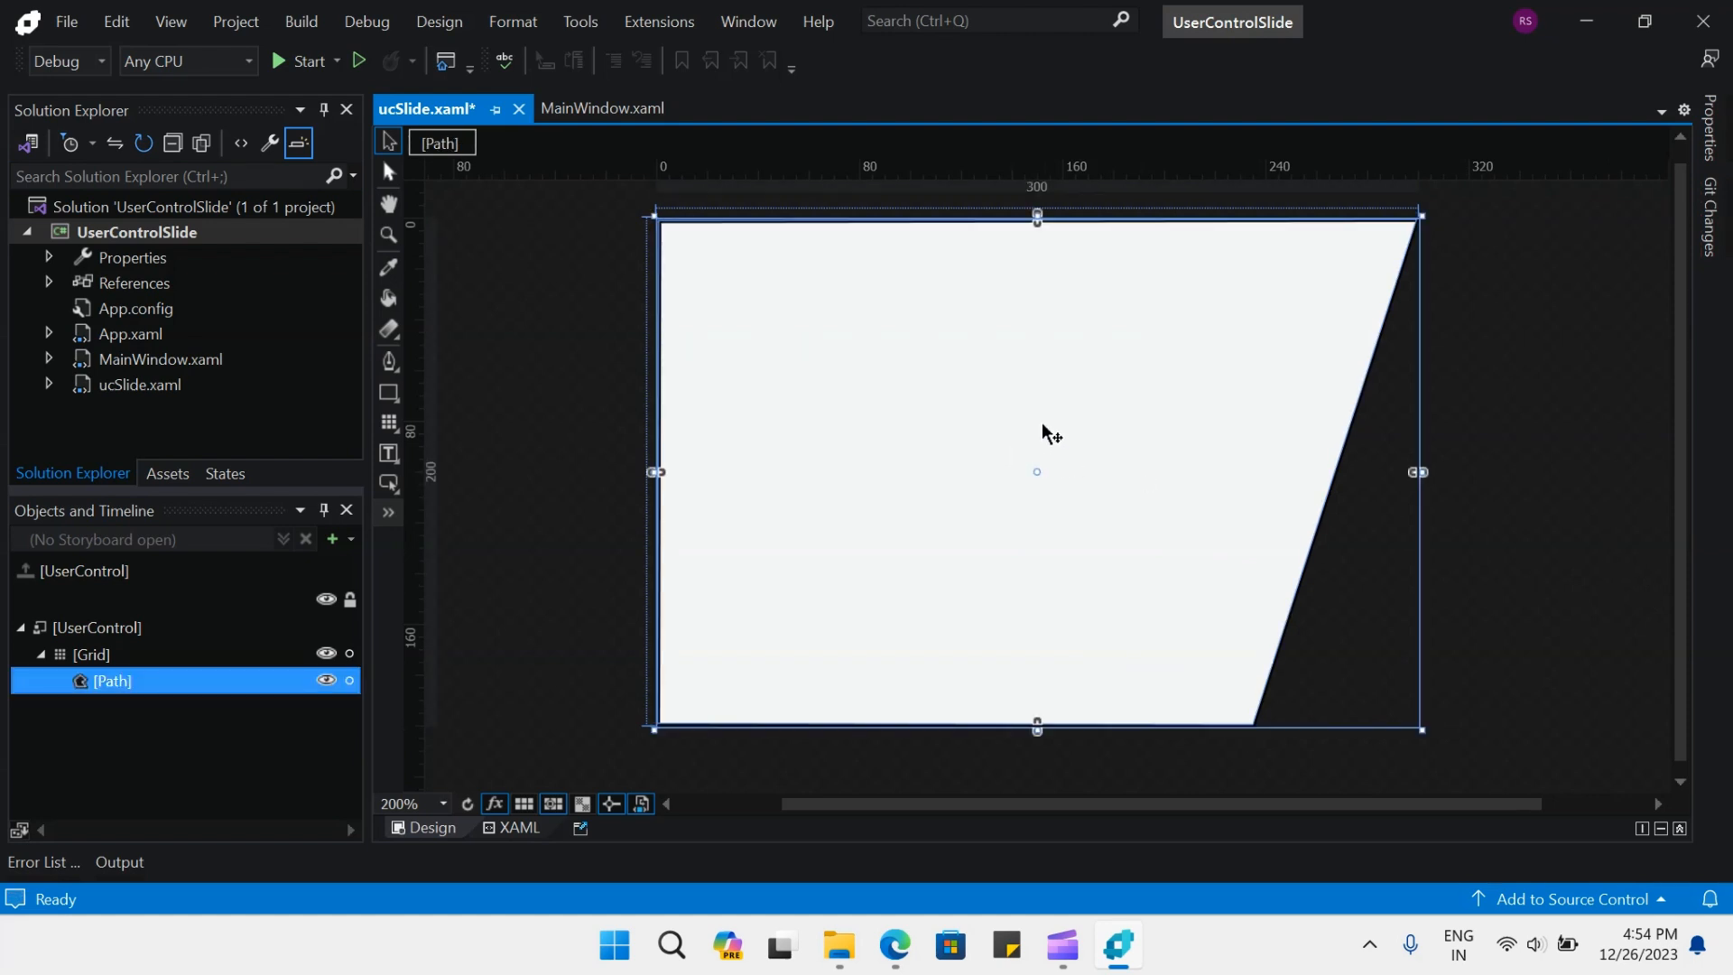
{"action": "left_click", "coordinate": [1713, 133]}
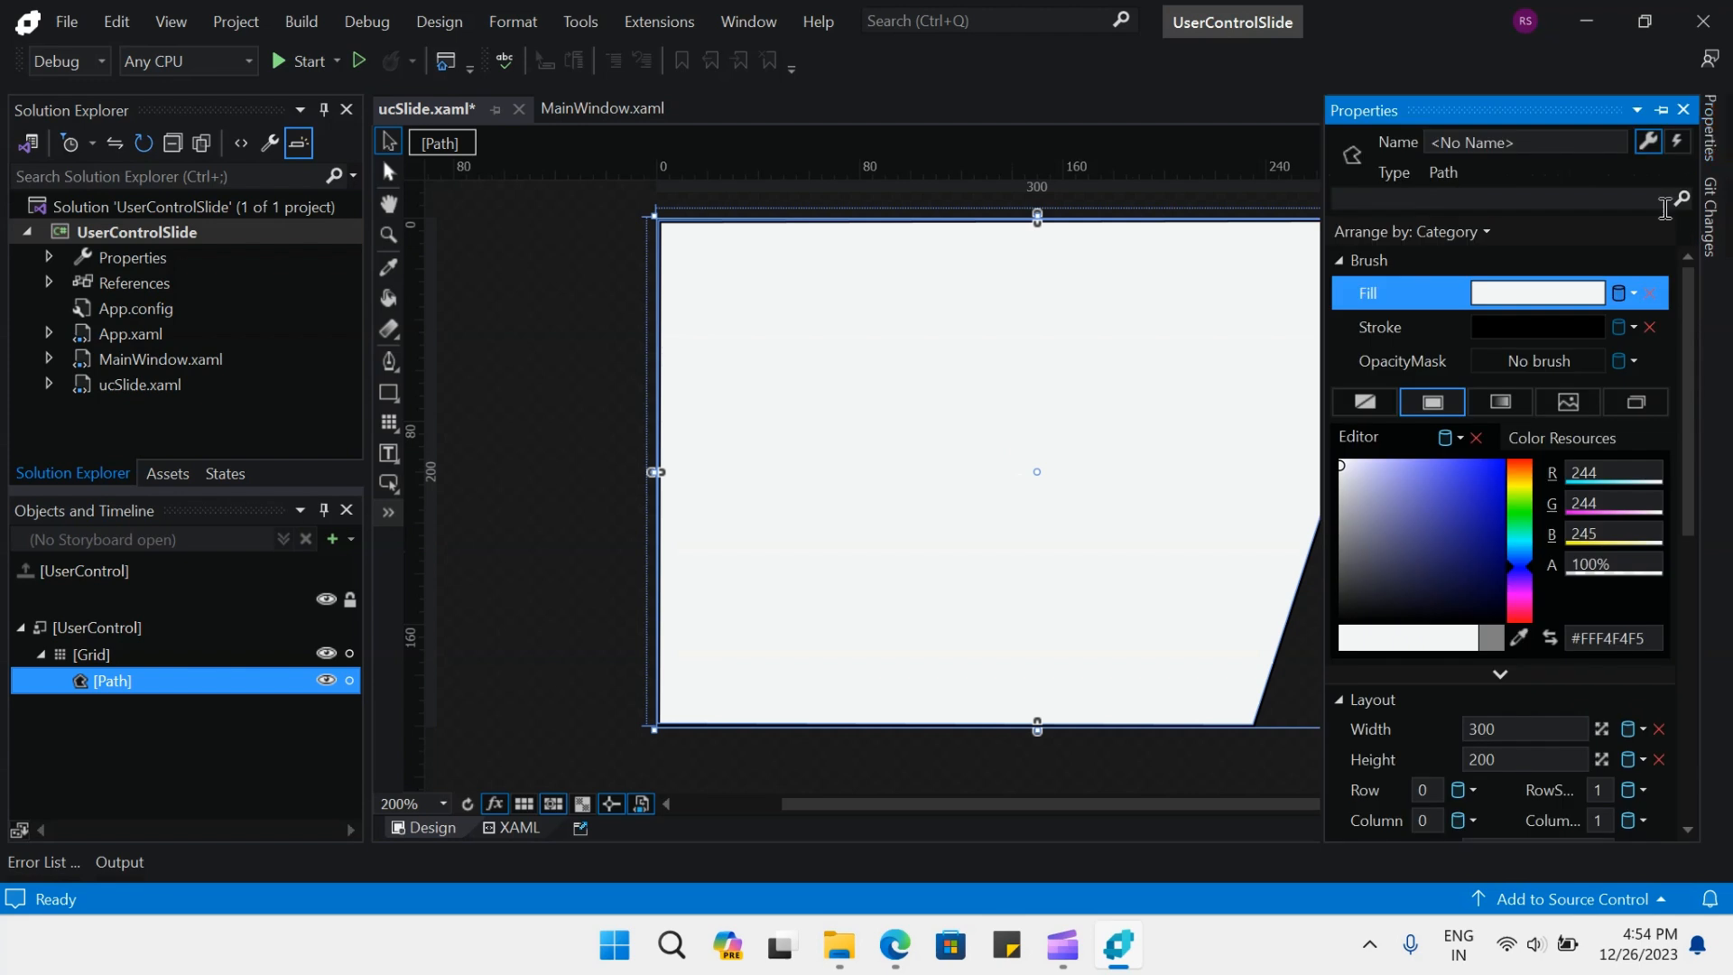
{"action": "left_click", "coordinate": [1376, 327]}
{"action": "left_click", "coordinate": [1365, 400]}
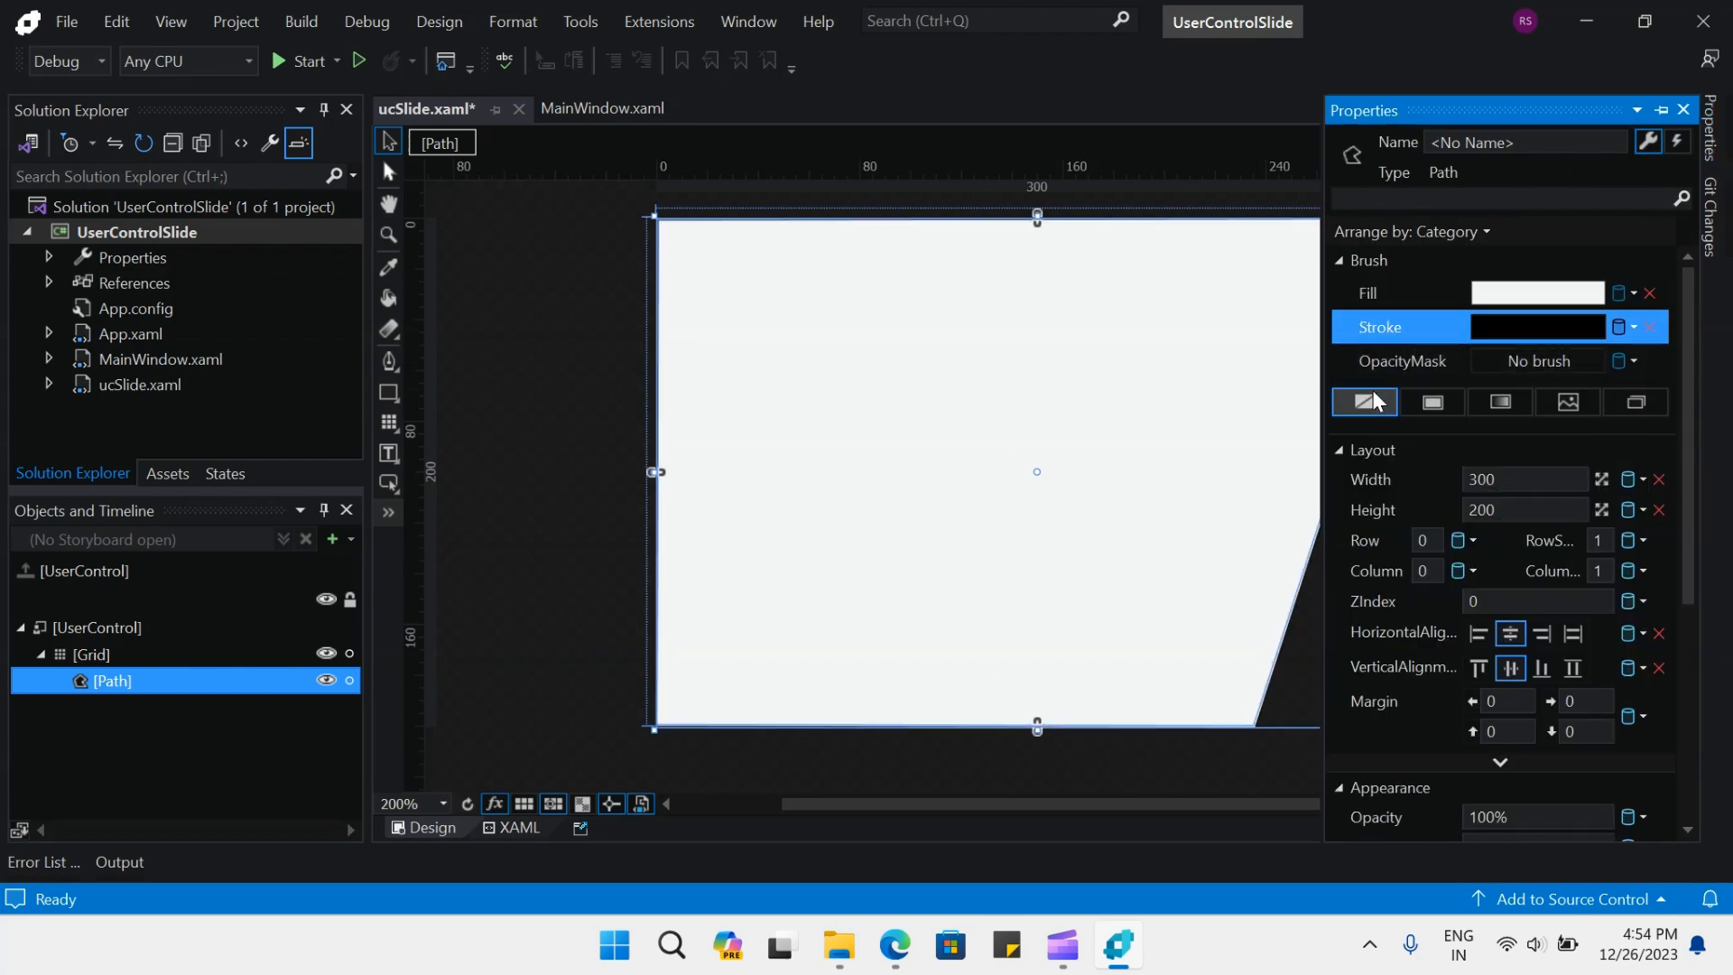
Fill the path with a solid orange-red colour, #FFF3532F
{"action": "left_click", "coordinate": [1374, 294]}
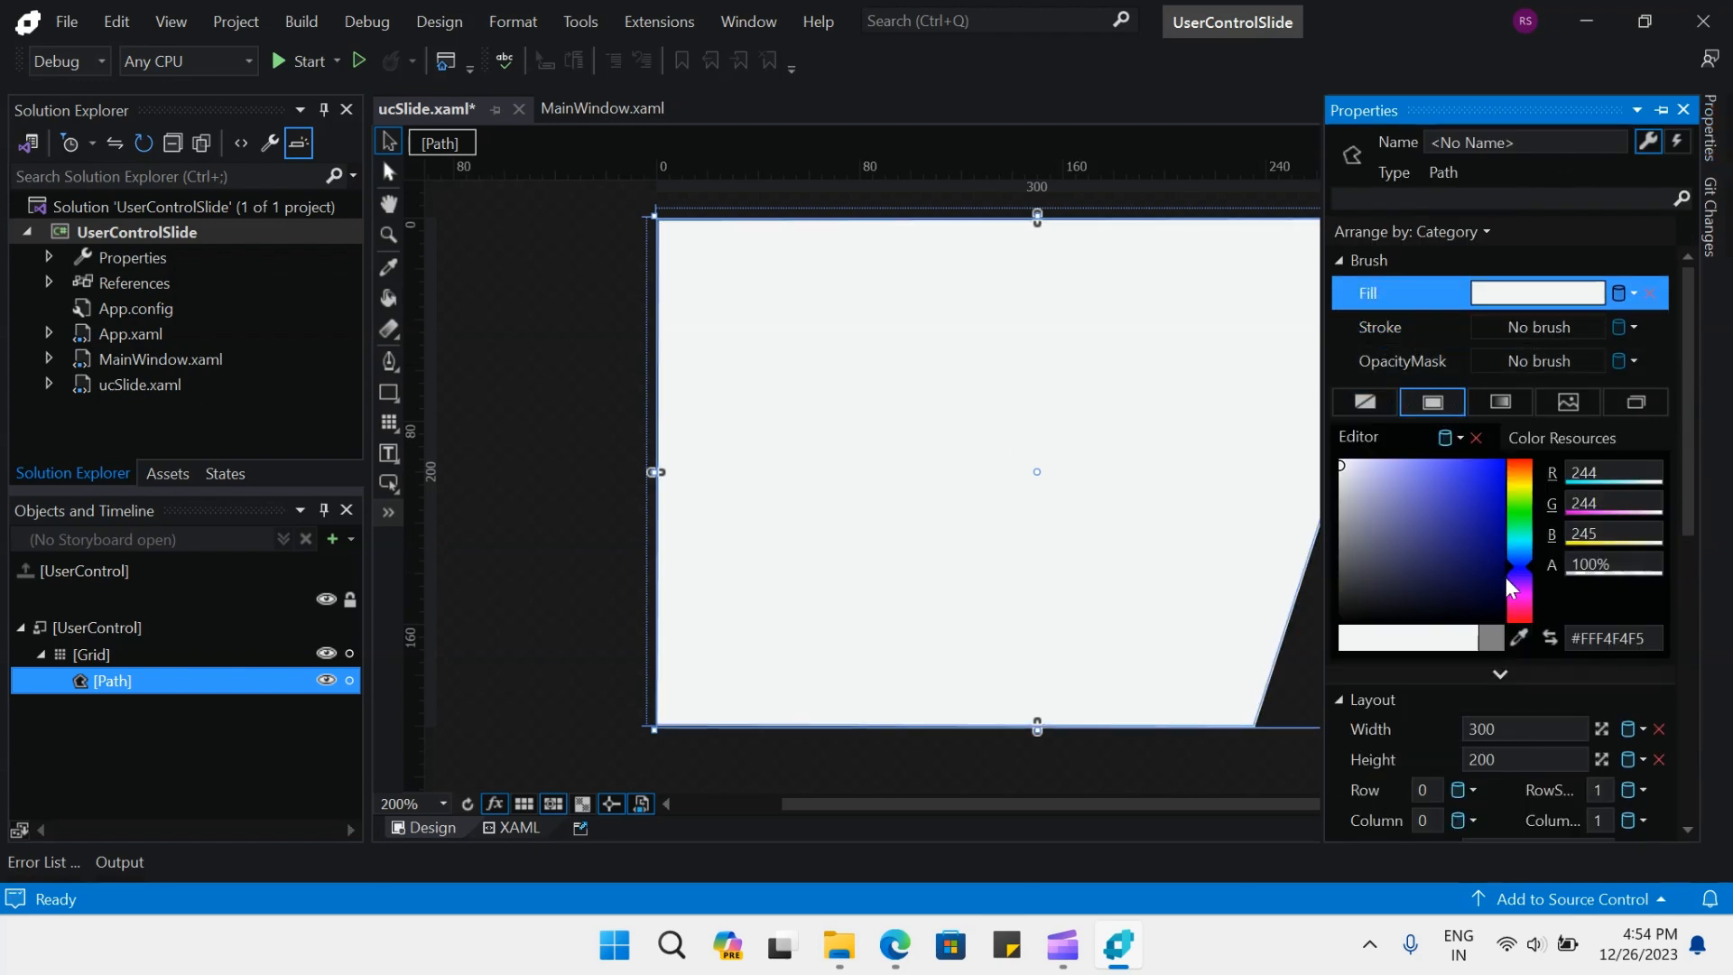
{"action": "left_click_drag", "start_coordinate": [1535, 488], "coordinate": [1537, 474]}
{"action": "left_click", "coordinate": [1472, 468]}
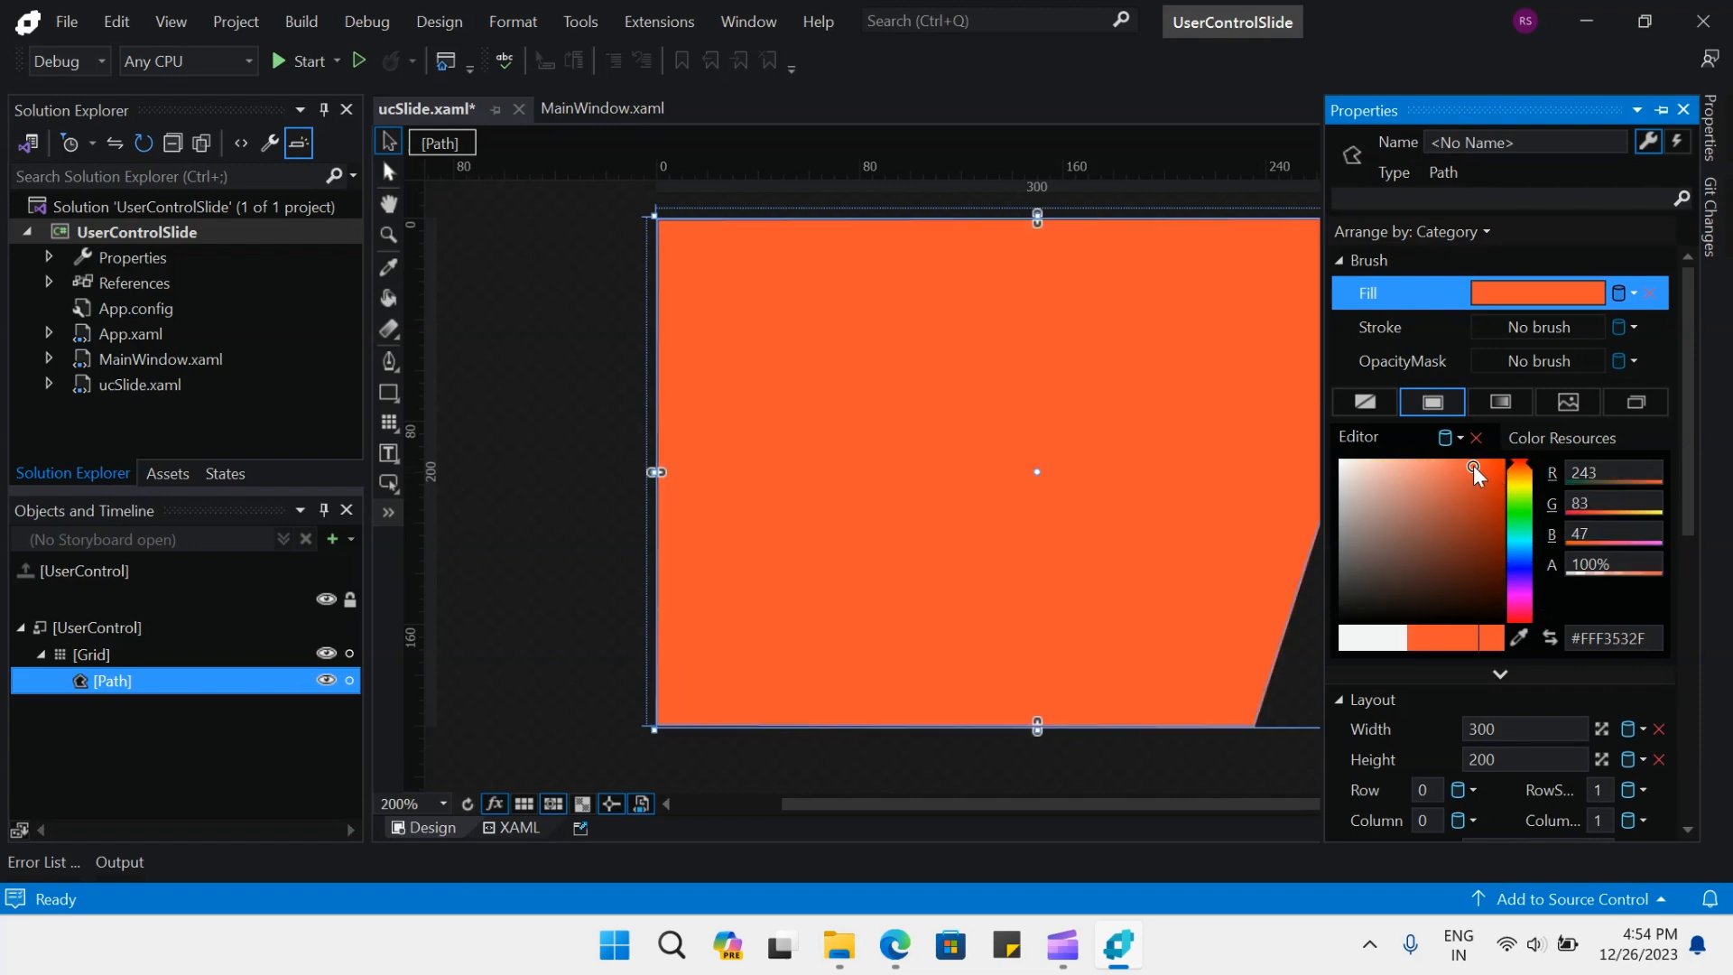
Lighten the path's fill to the orange colour #FFF66241
{"action": "left_click", "coordinate": [1471, 479]}
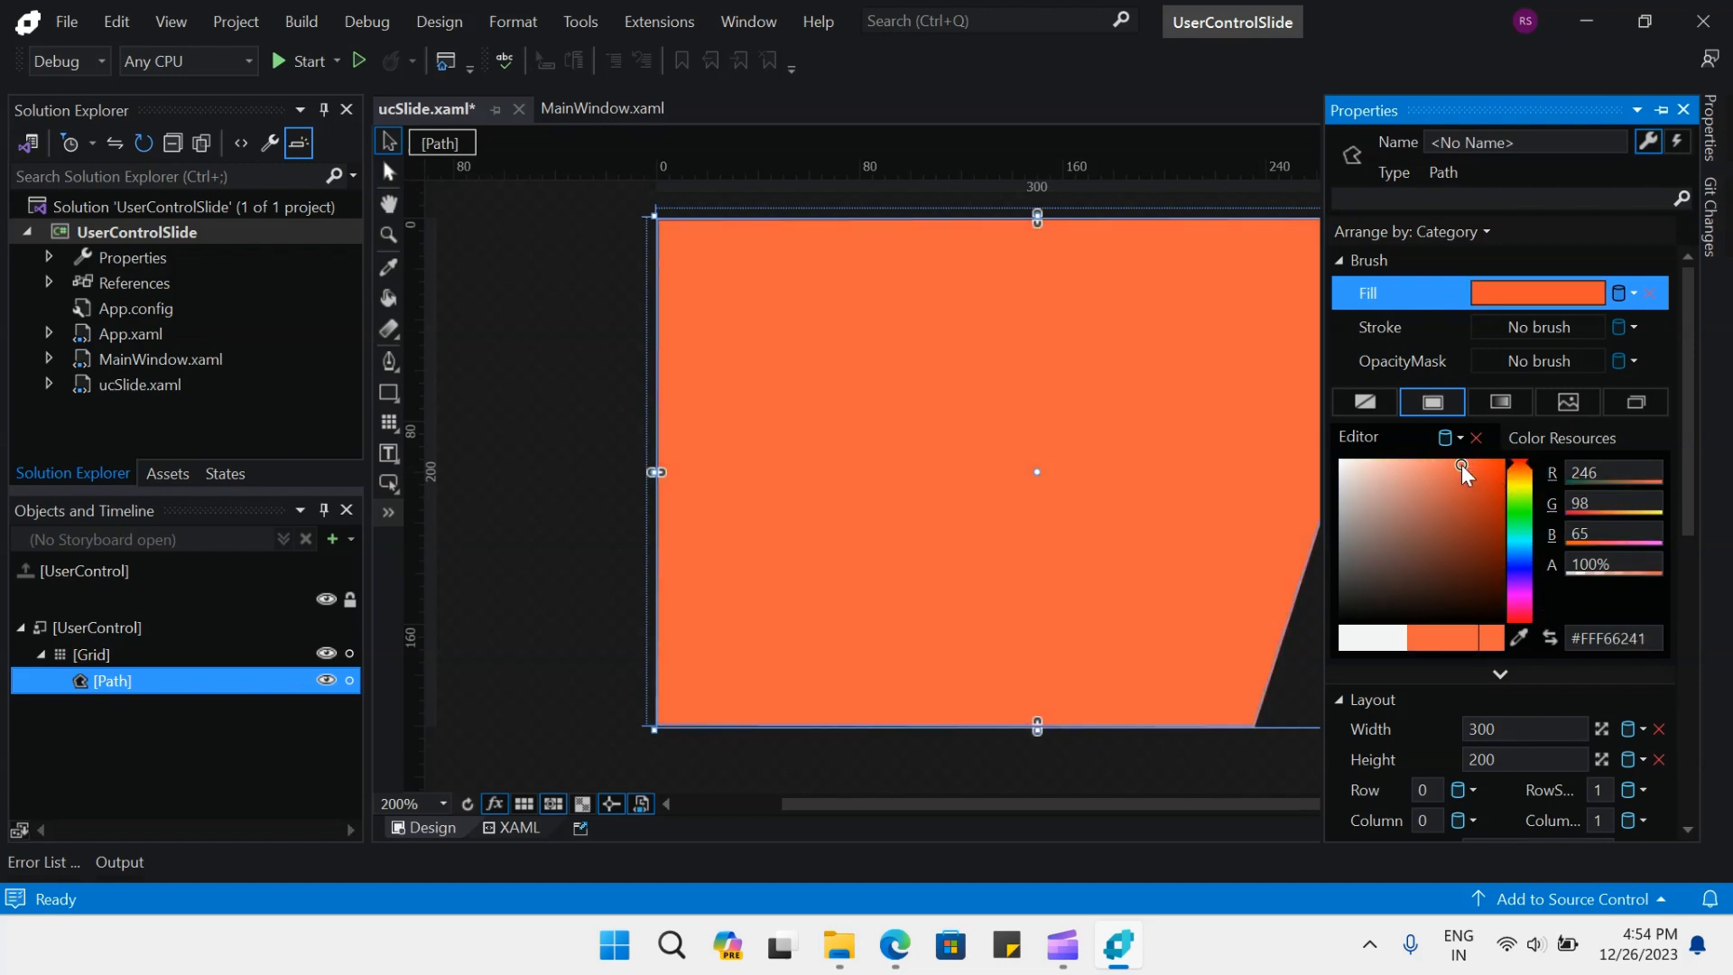
{"action": "left_click", "coordinate": [1119, 788]}
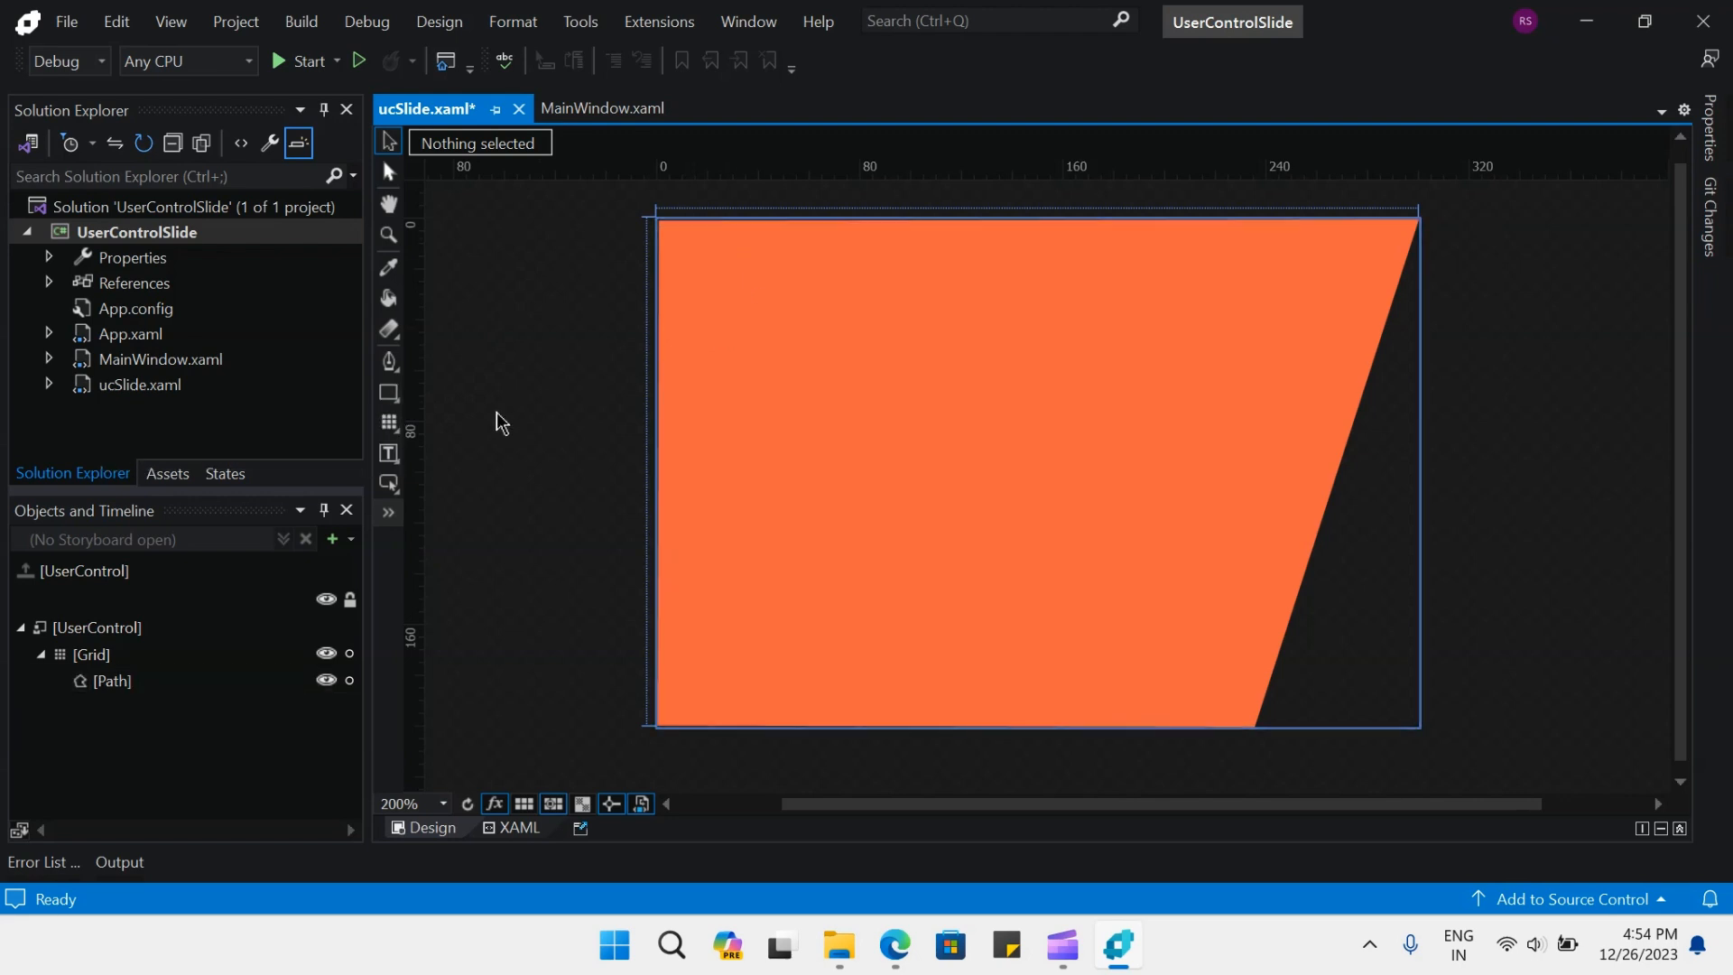
Add a 25 by 25 button at the path's upper-left corner and set its Background and BorderBrush to No brush
{"action": "left_click", "coordinate": [389, 484]}
{"action": "mouse_move", "coordinate": [708, 259]}
{"action": "left_mouse_down"}
{"action": "mouse_move", "coordinate": [768, 312]}
{"action": "mouse_move", "coordinate": [703, 262]}
{"action": "mouse_move", "coordinate": [730, 261]}
{"action": "mouse_move", "coordinate": [720, 278]}
{"action": "left_mouse_up"}
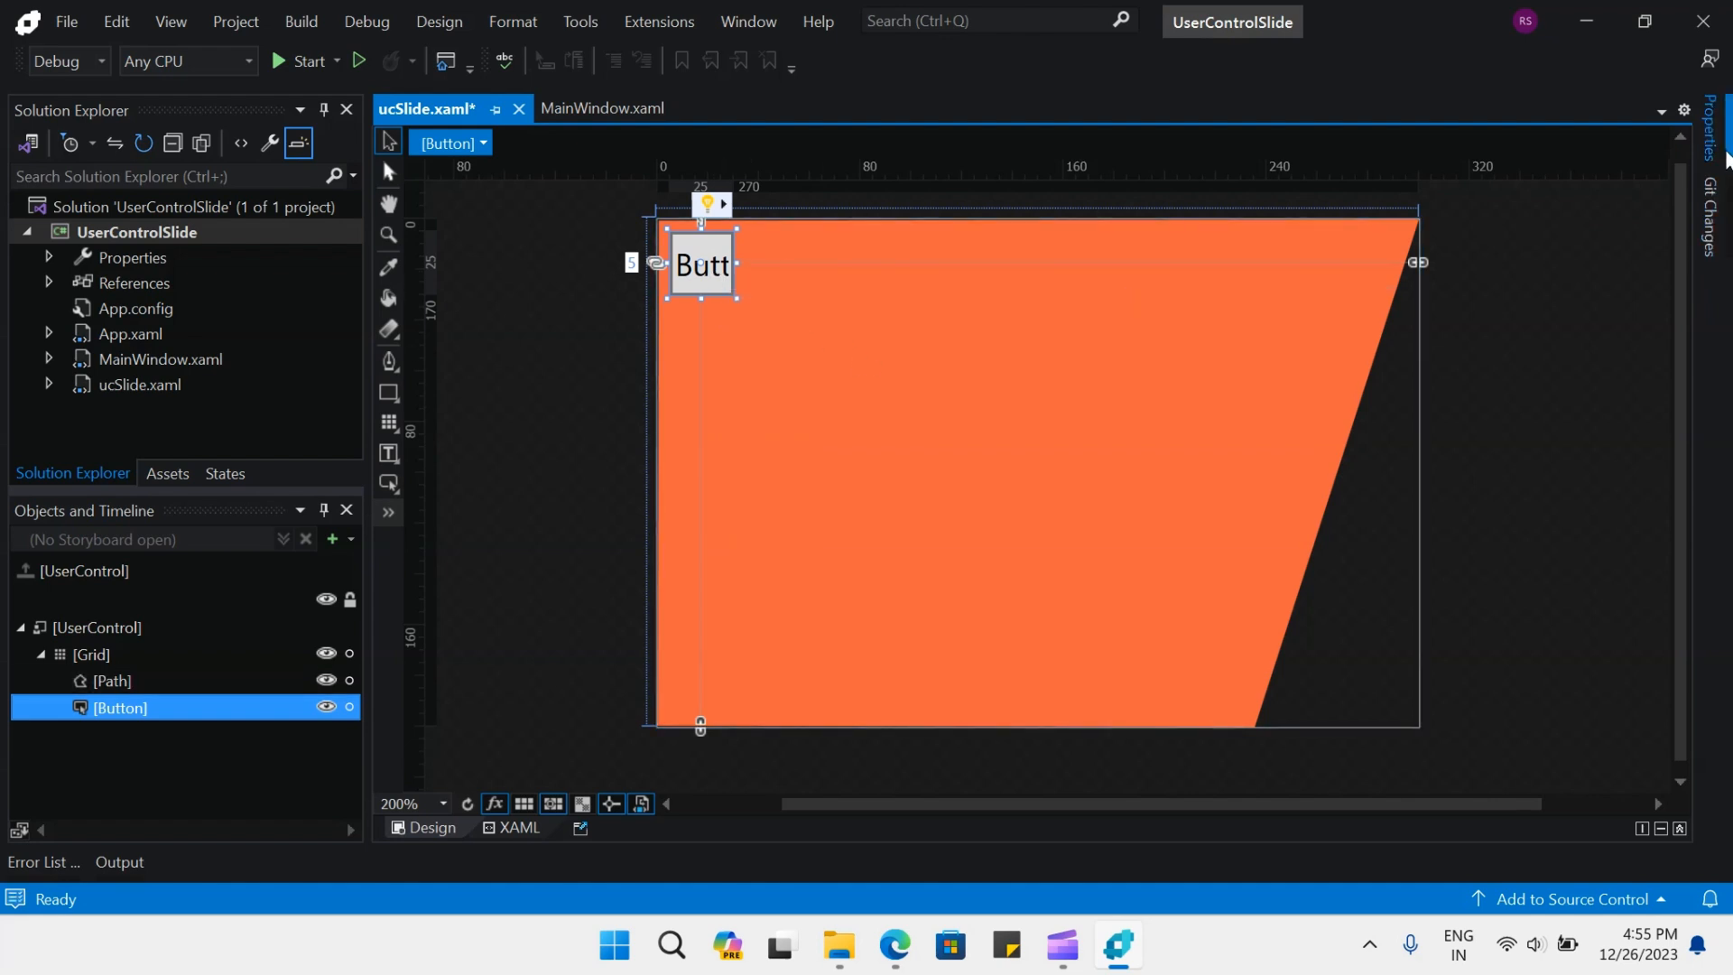
{"action": "left_click", "coordinate": [1709, 131]}
{"action": "scroll", "coordinate": [1659, 488], "scroll_direction": "down", "scroll_amount": 2}
{"action": "scroll", "coordinate": [1420, 328], "scroll_direction": "up", "scroll_amount": 2}
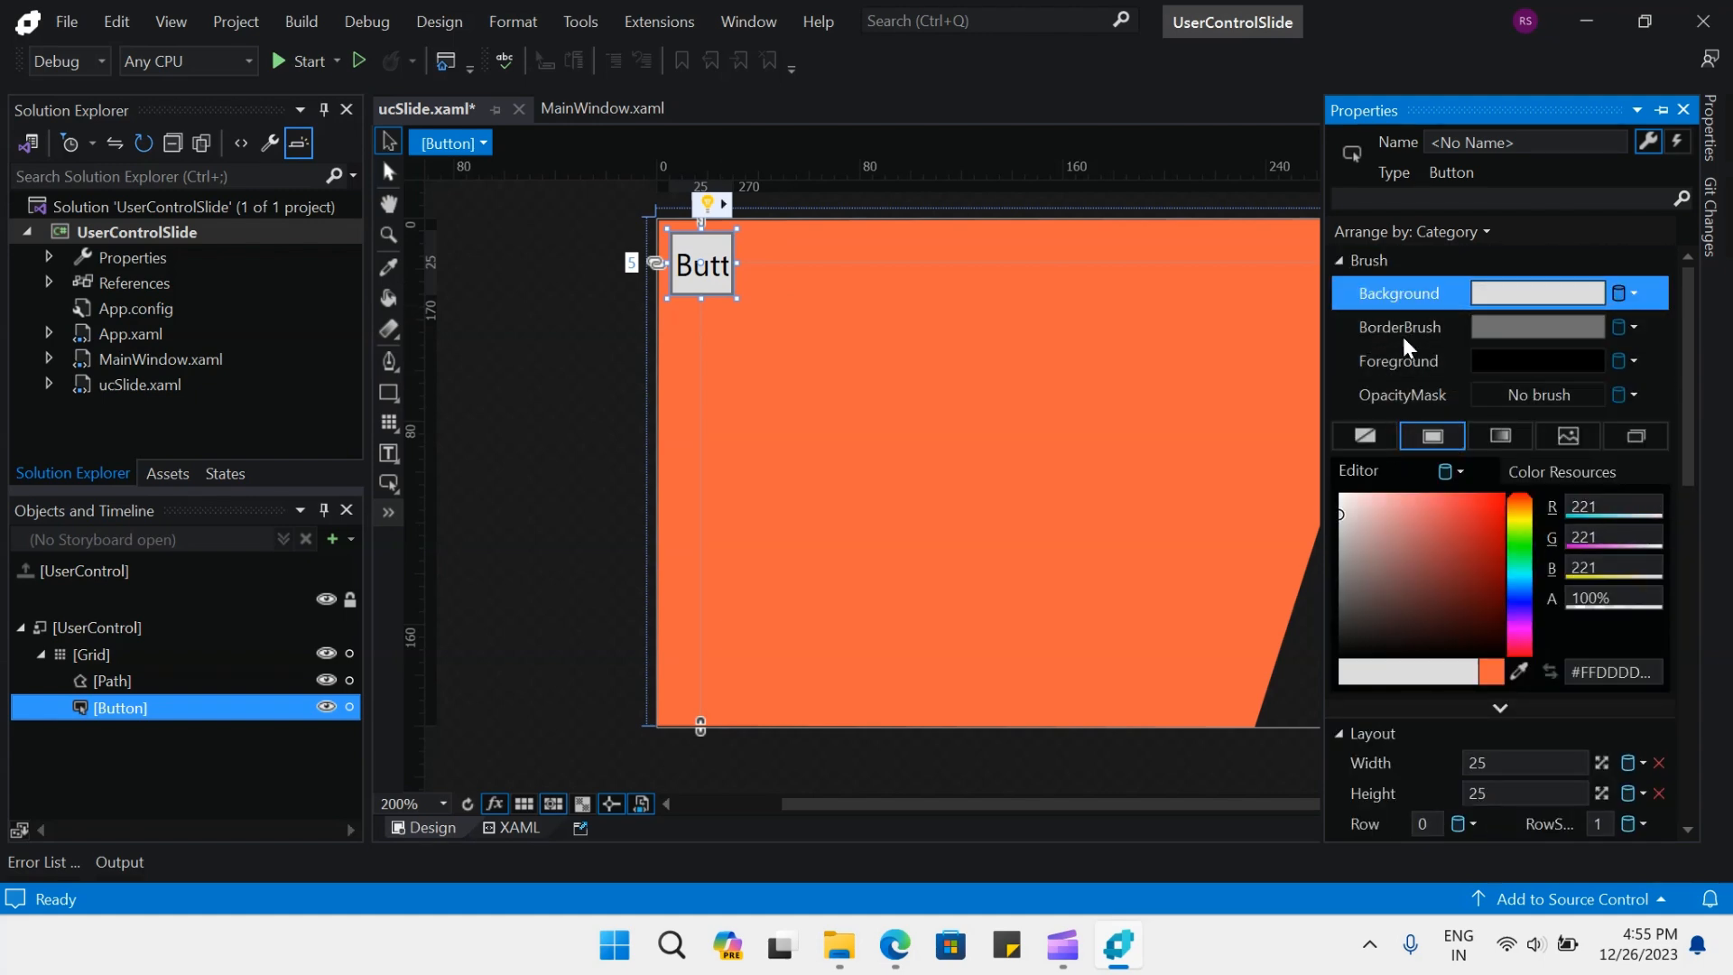
{"action": "left_click", "coordinate": [1365, 435]}
{"action": "left_click", "coordinate": [1397, 328]}
{"action": "left_click", "coordinate": [1366, 435]}
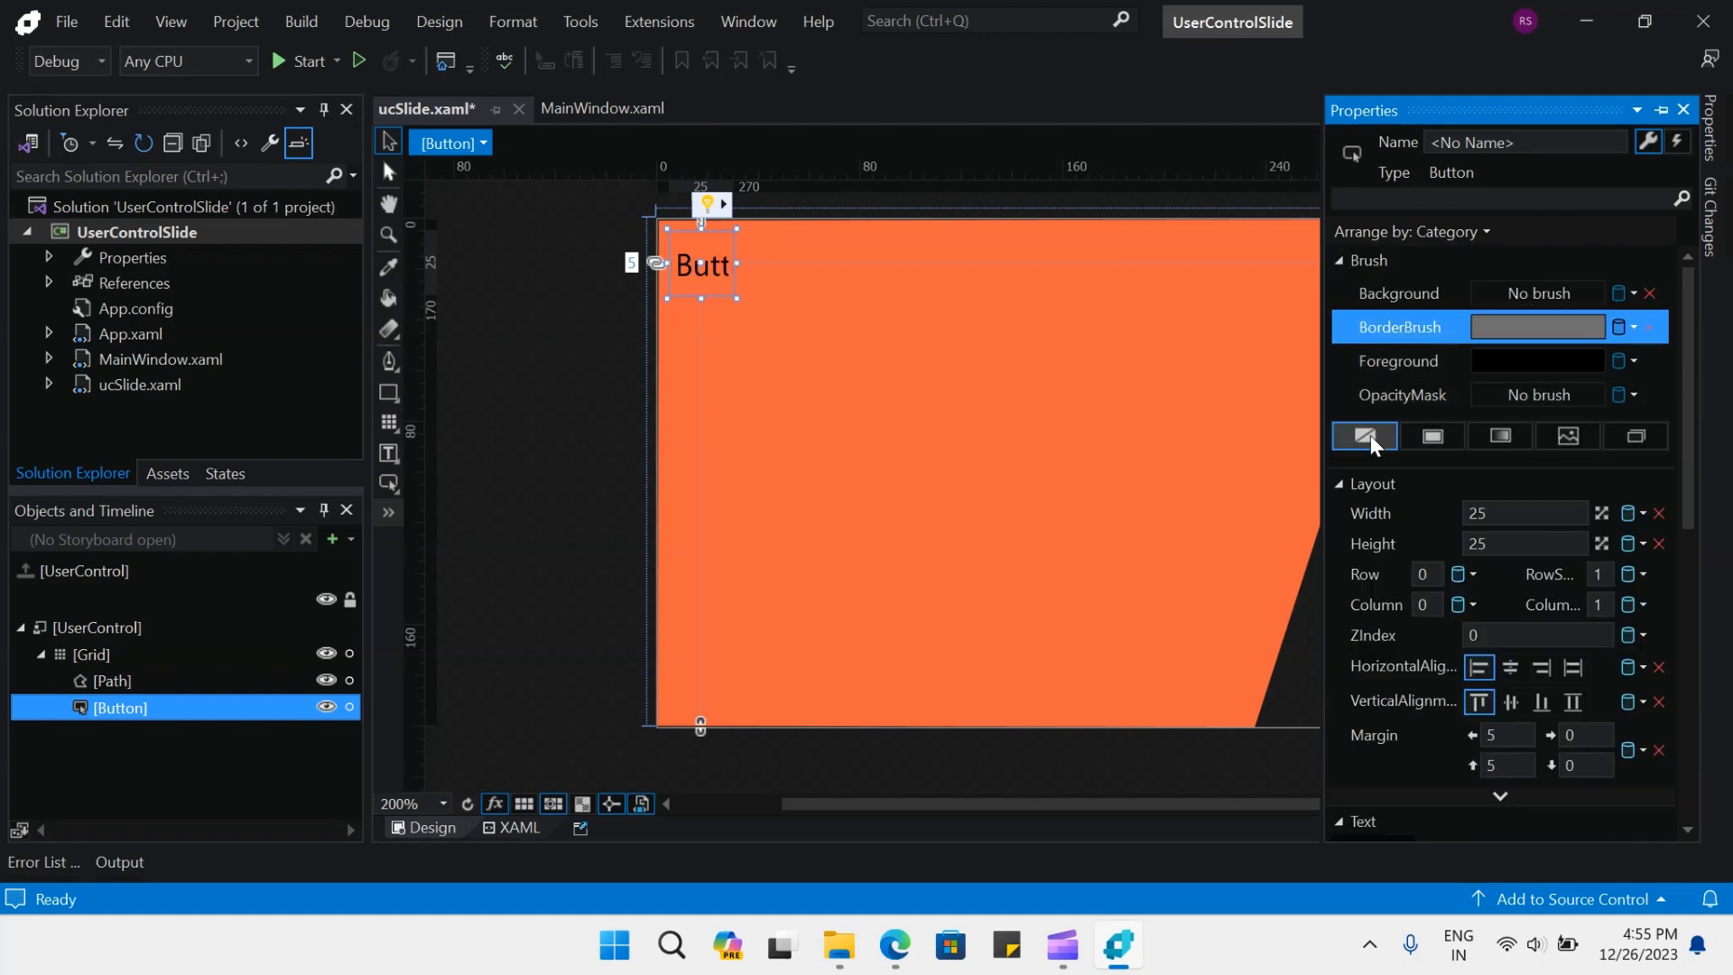
Clear the button's Content text
{"action": "left_click_drag", "start_coordinate": [1687, 343], "coordinate": [1719, 578]}
{"action": "left_click", "coordinate": [1531, 587]}
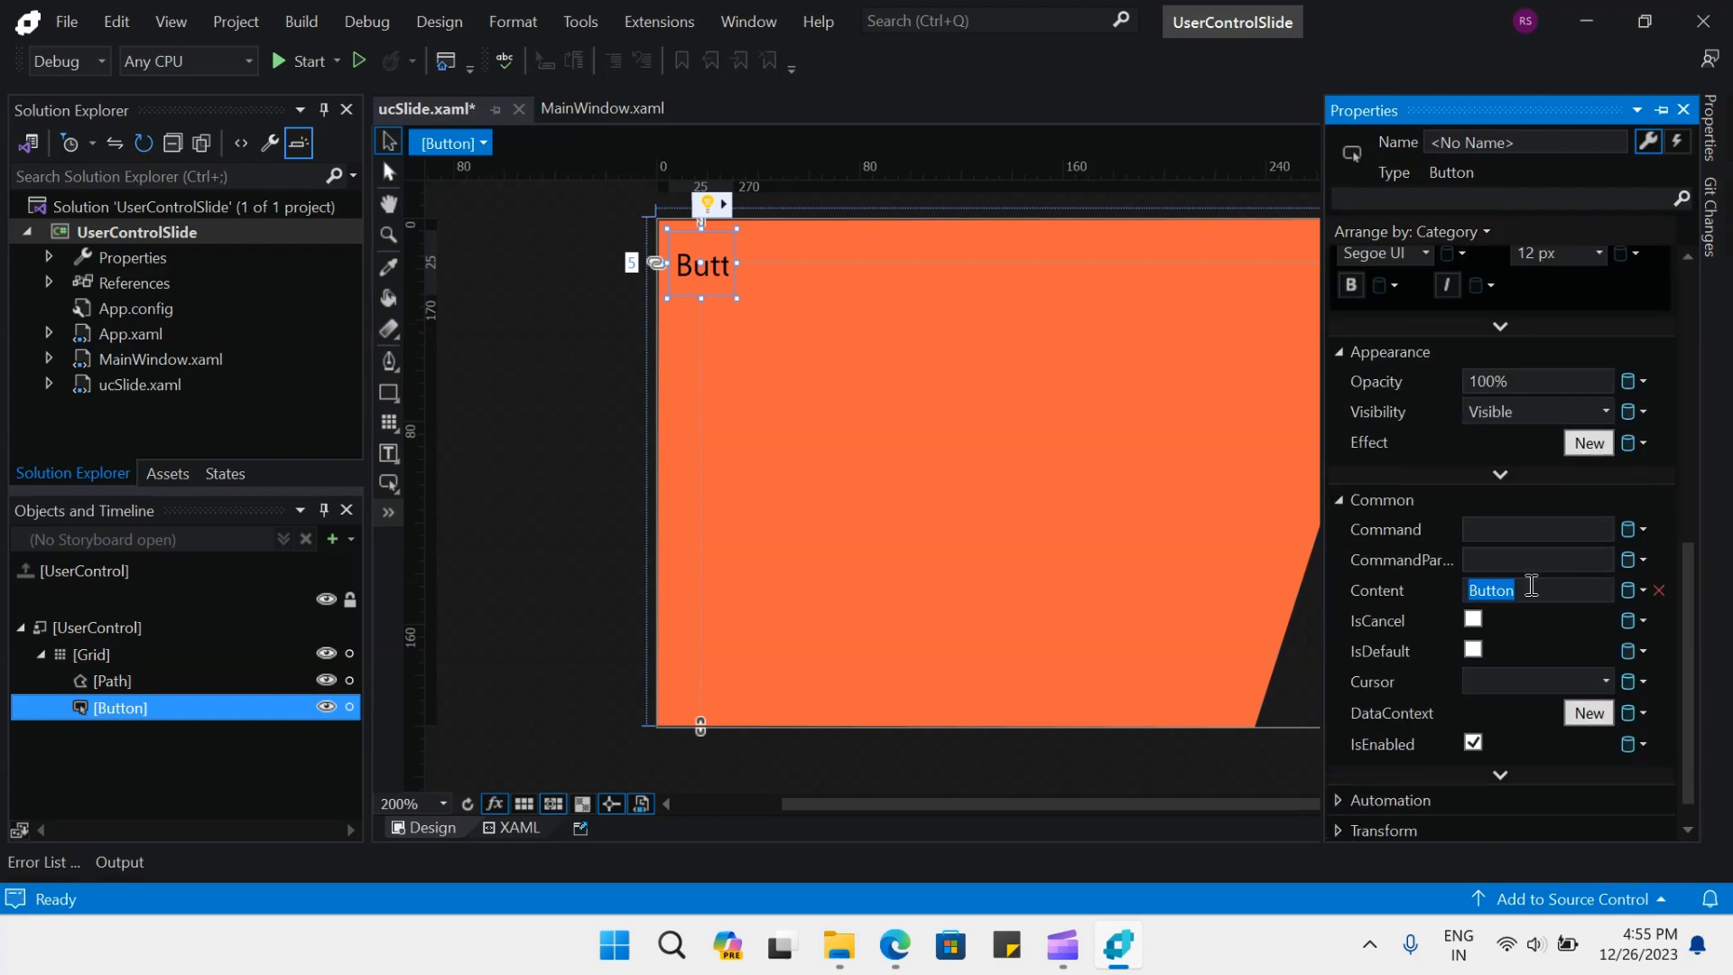
{"action": "key", "text": "Delete"}
{"action": "left_click", "coordinate": [707, 283]}
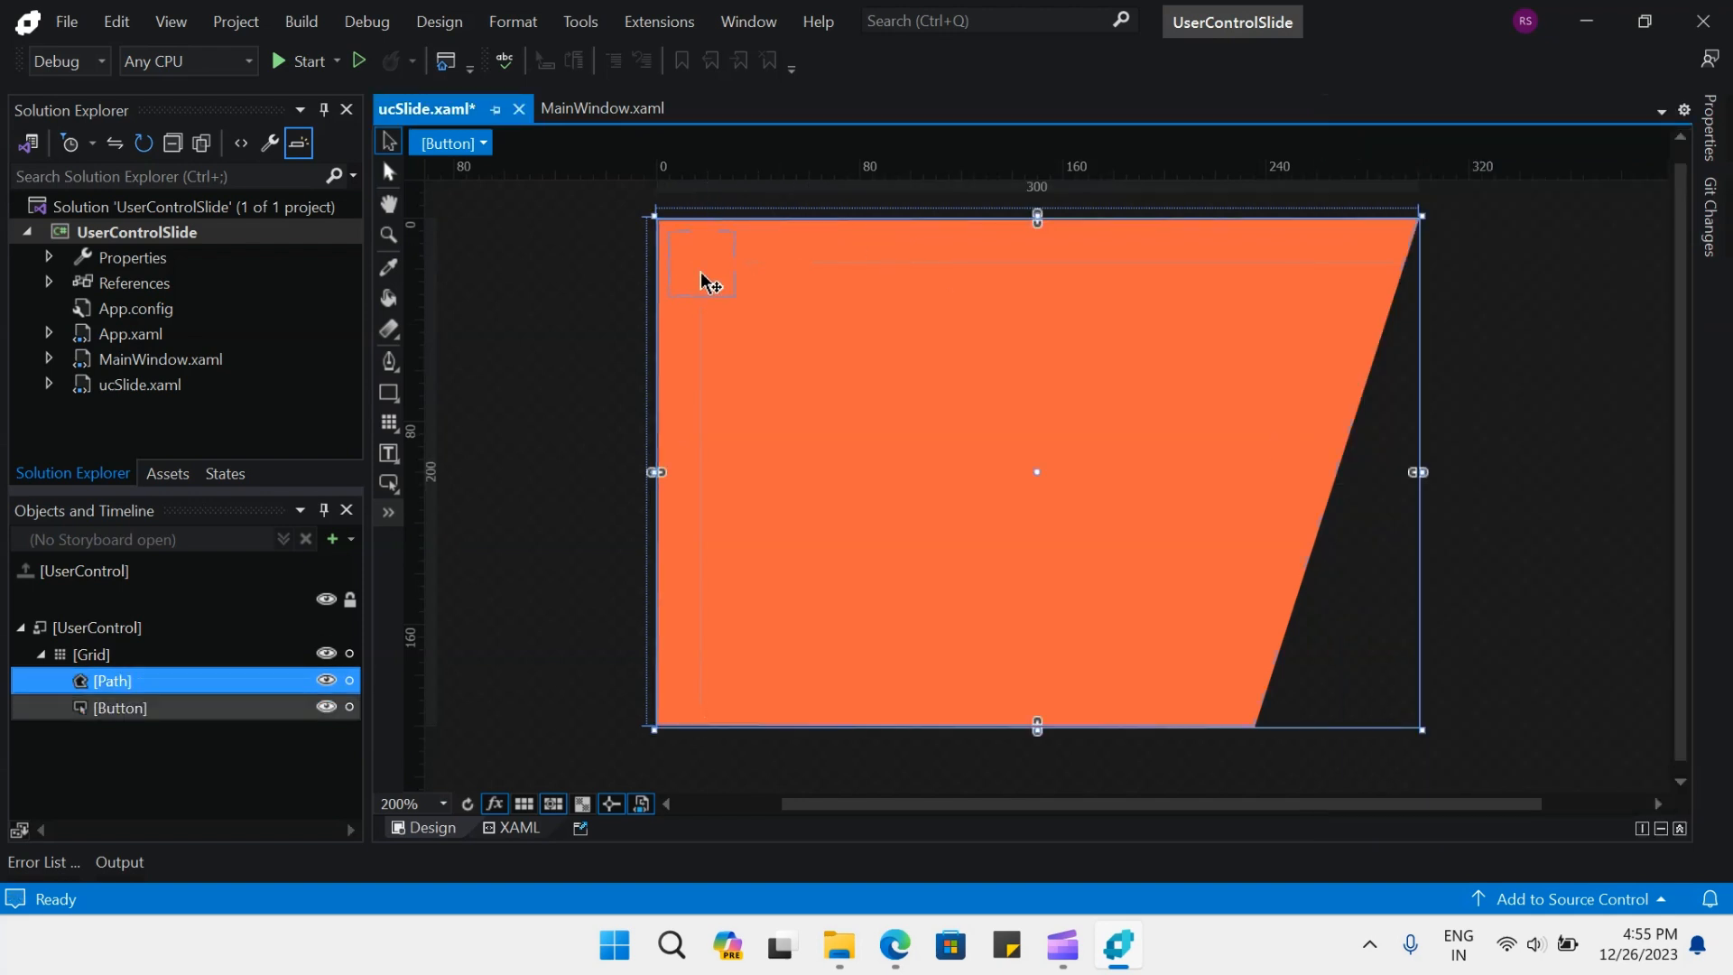
Give the button's BorderBrush an image brush, adding icons8-double-up-48.png from the Downloads folder as its source
{"action": "left_click", "coordinate": [1709, 128]}
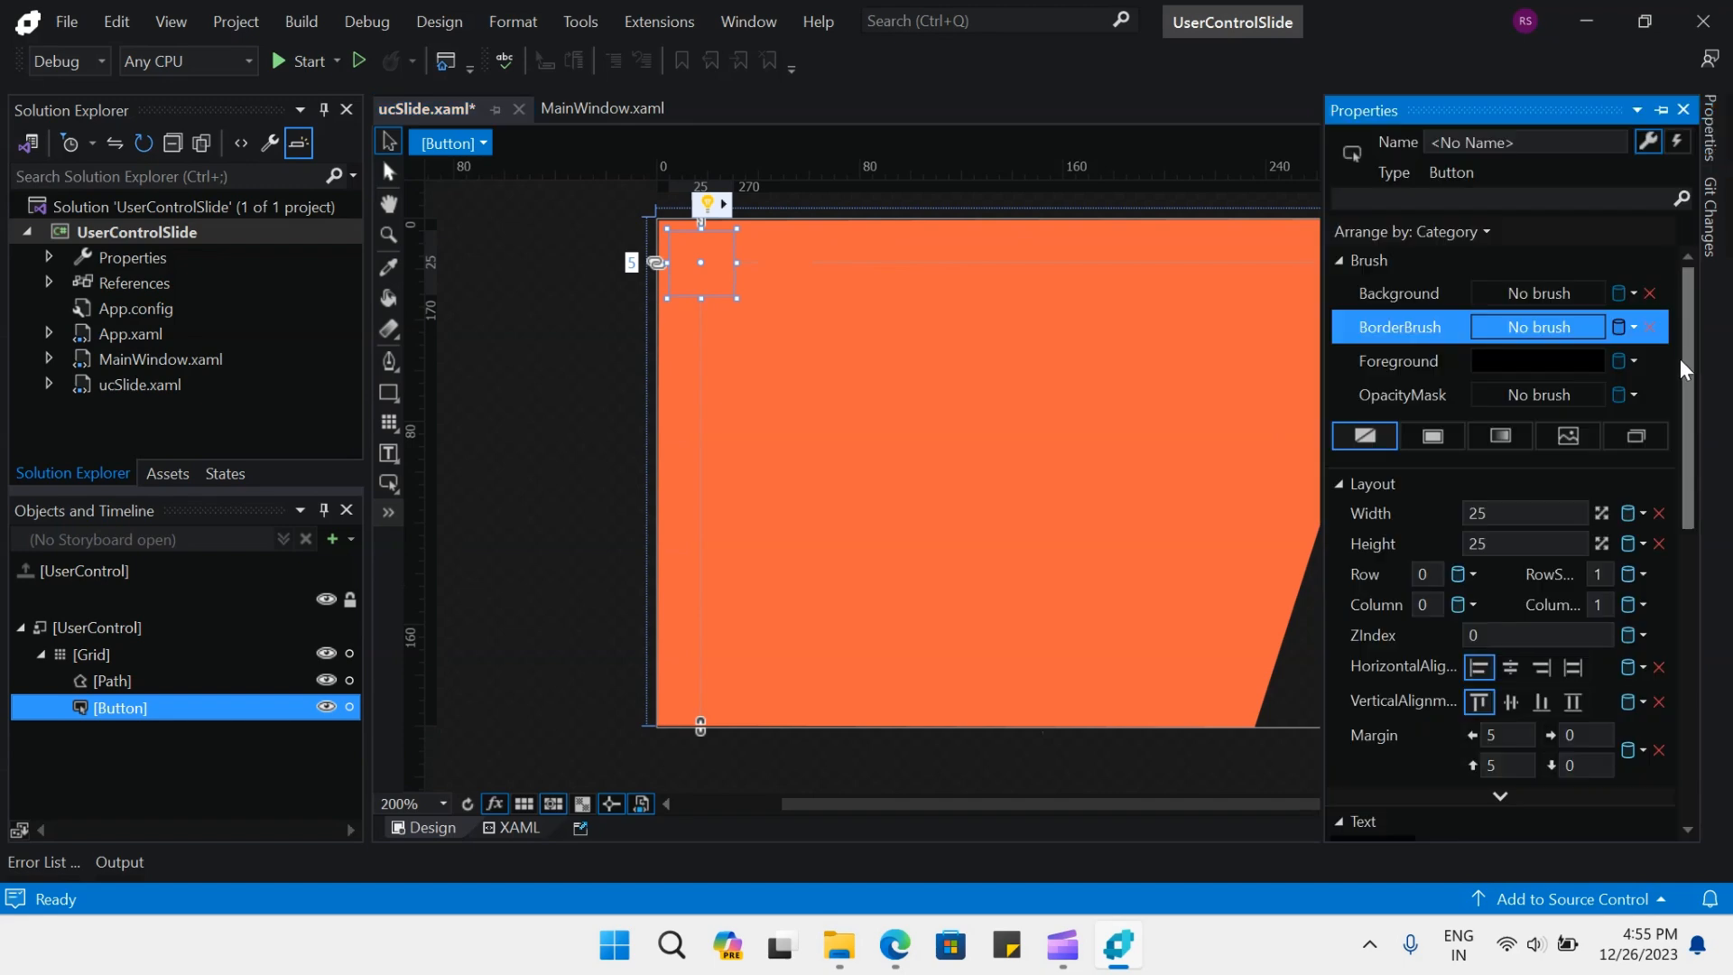
{"action": "scroll", "coordinate": [1687, 382], "scroll_direction": "down", "scroll_amount": 1}
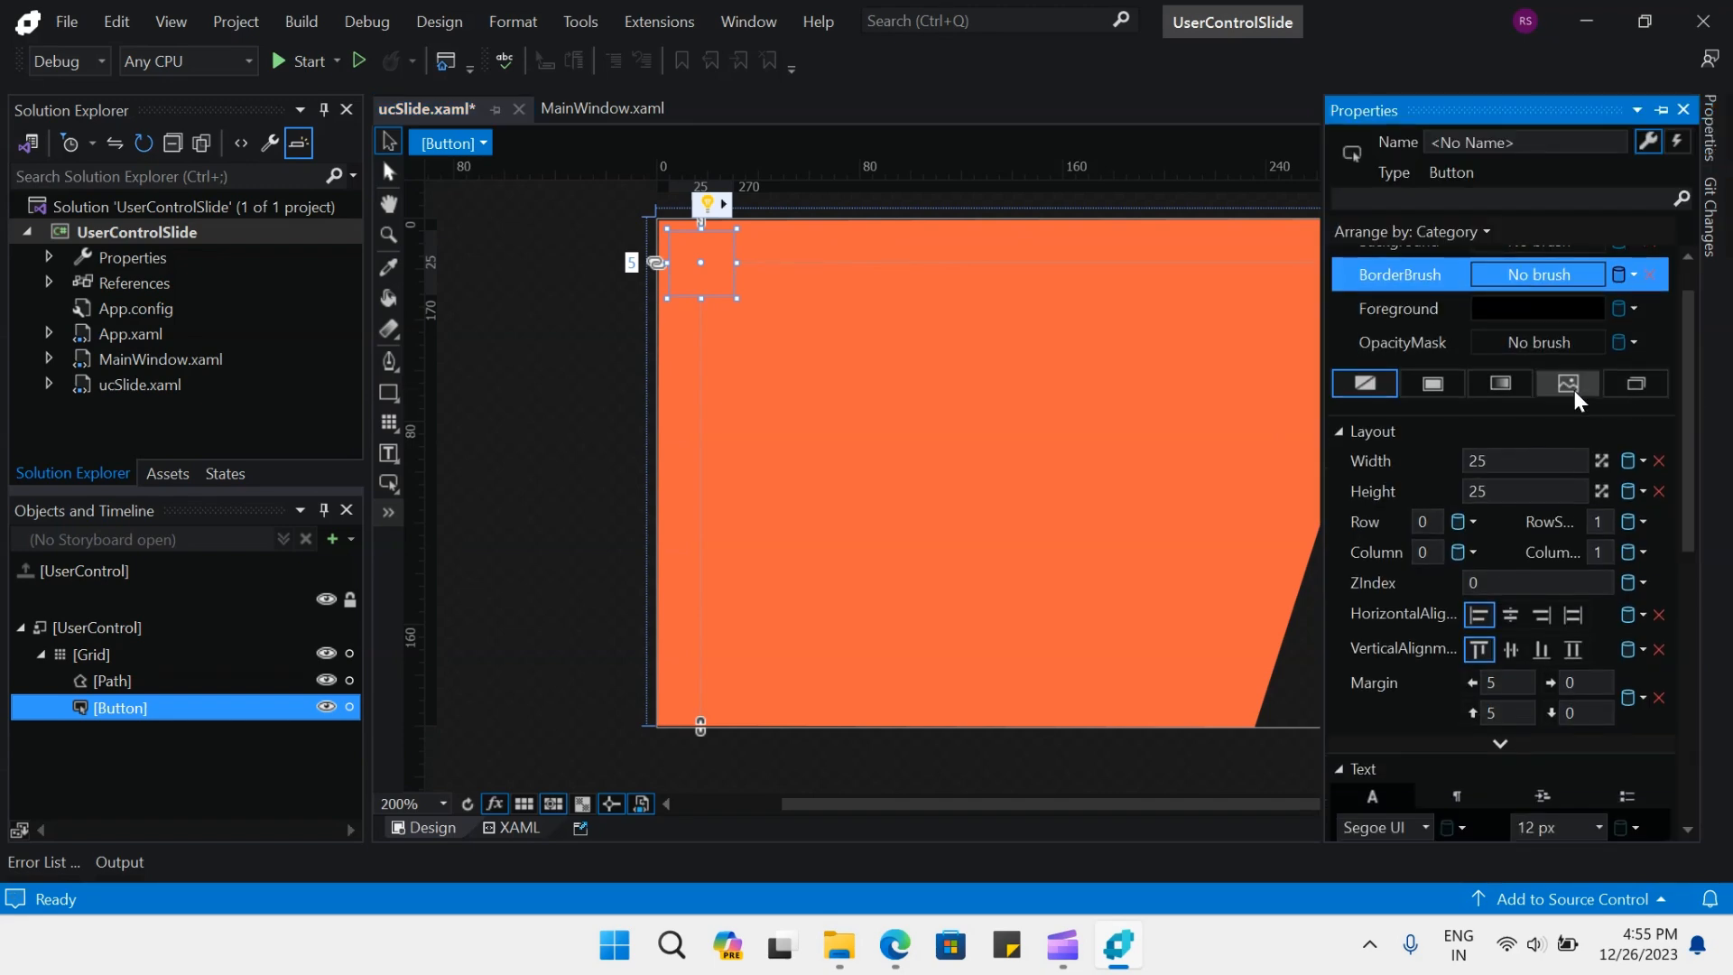
{"action": "left_click", "coordinate": [1572, 390]}
{"action": "left_click", "coordinate": [1598, 545]}
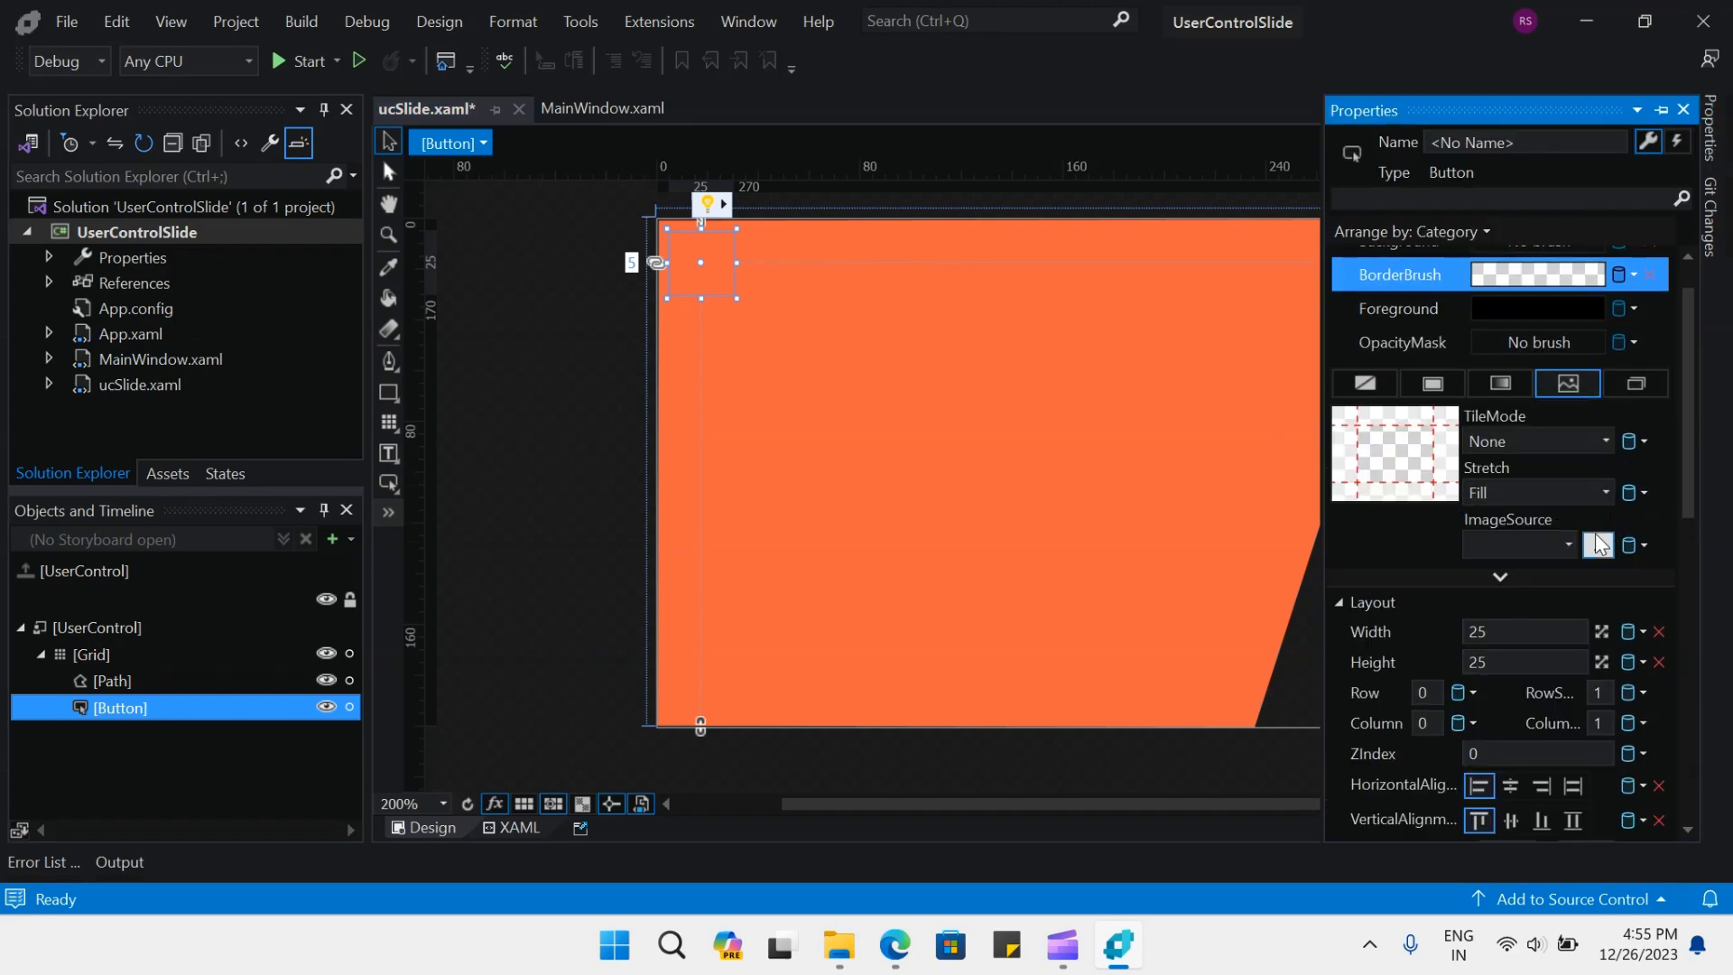
{"action": "scroll", "coordinate": [191, 360], "scroll_direction": "up", "scroll_amount": 4}
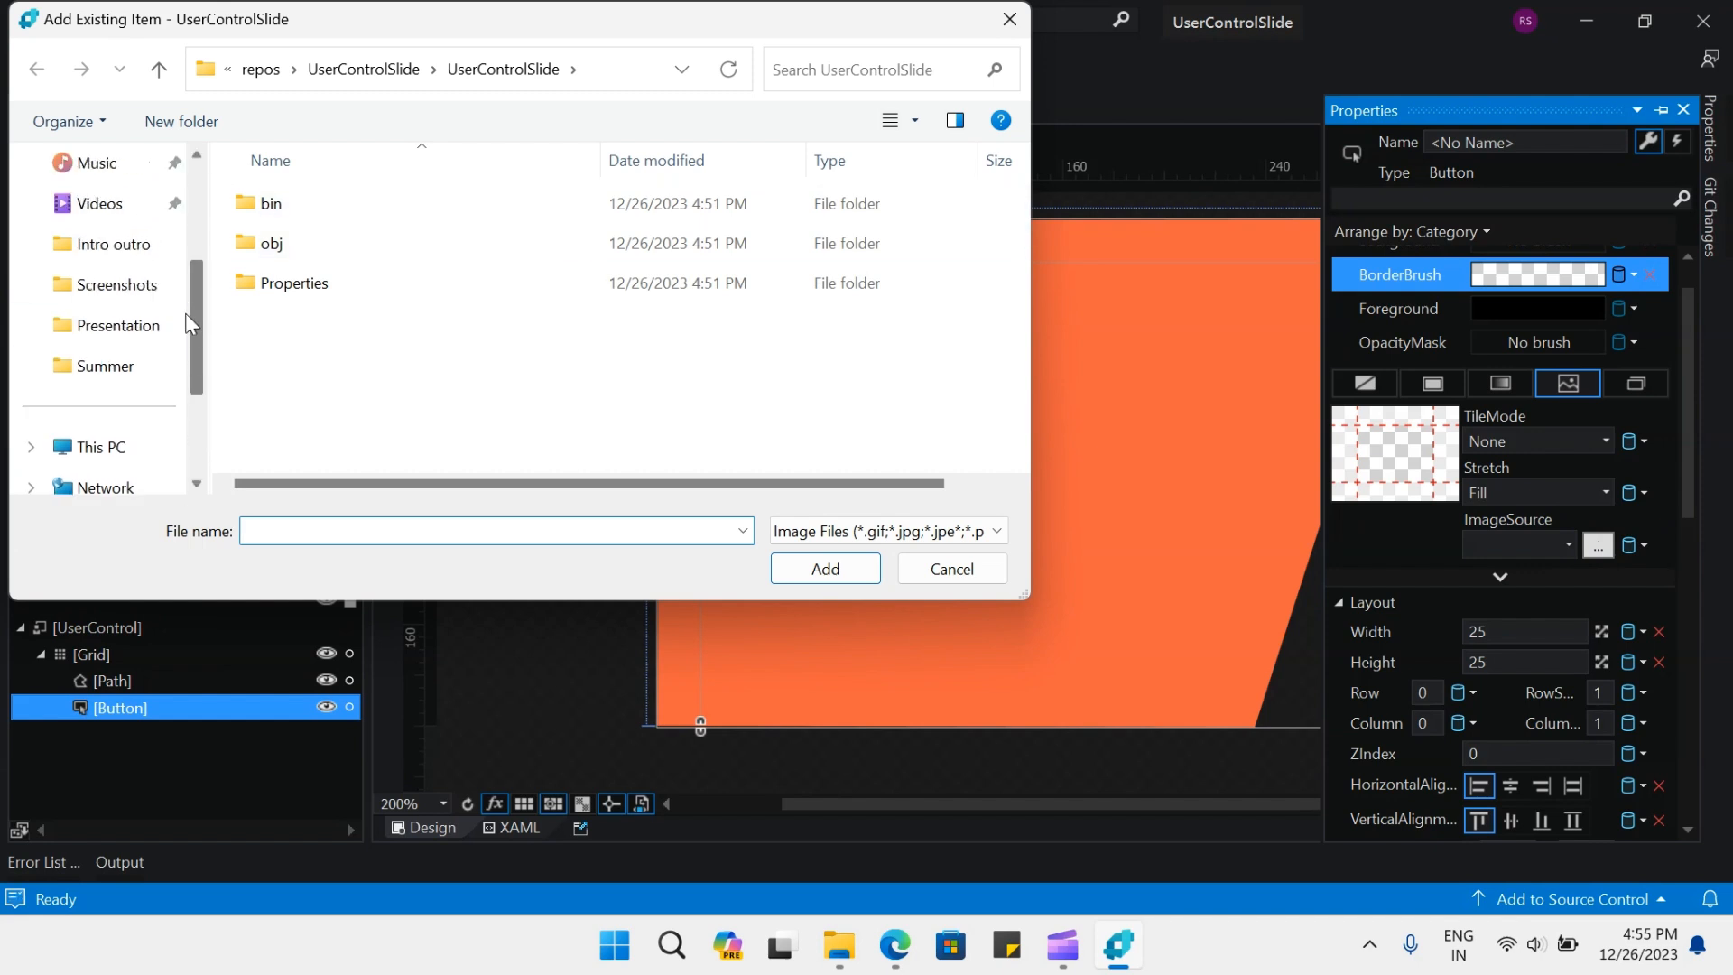
{"action": "left_click", "coordinate": [113, 333]}
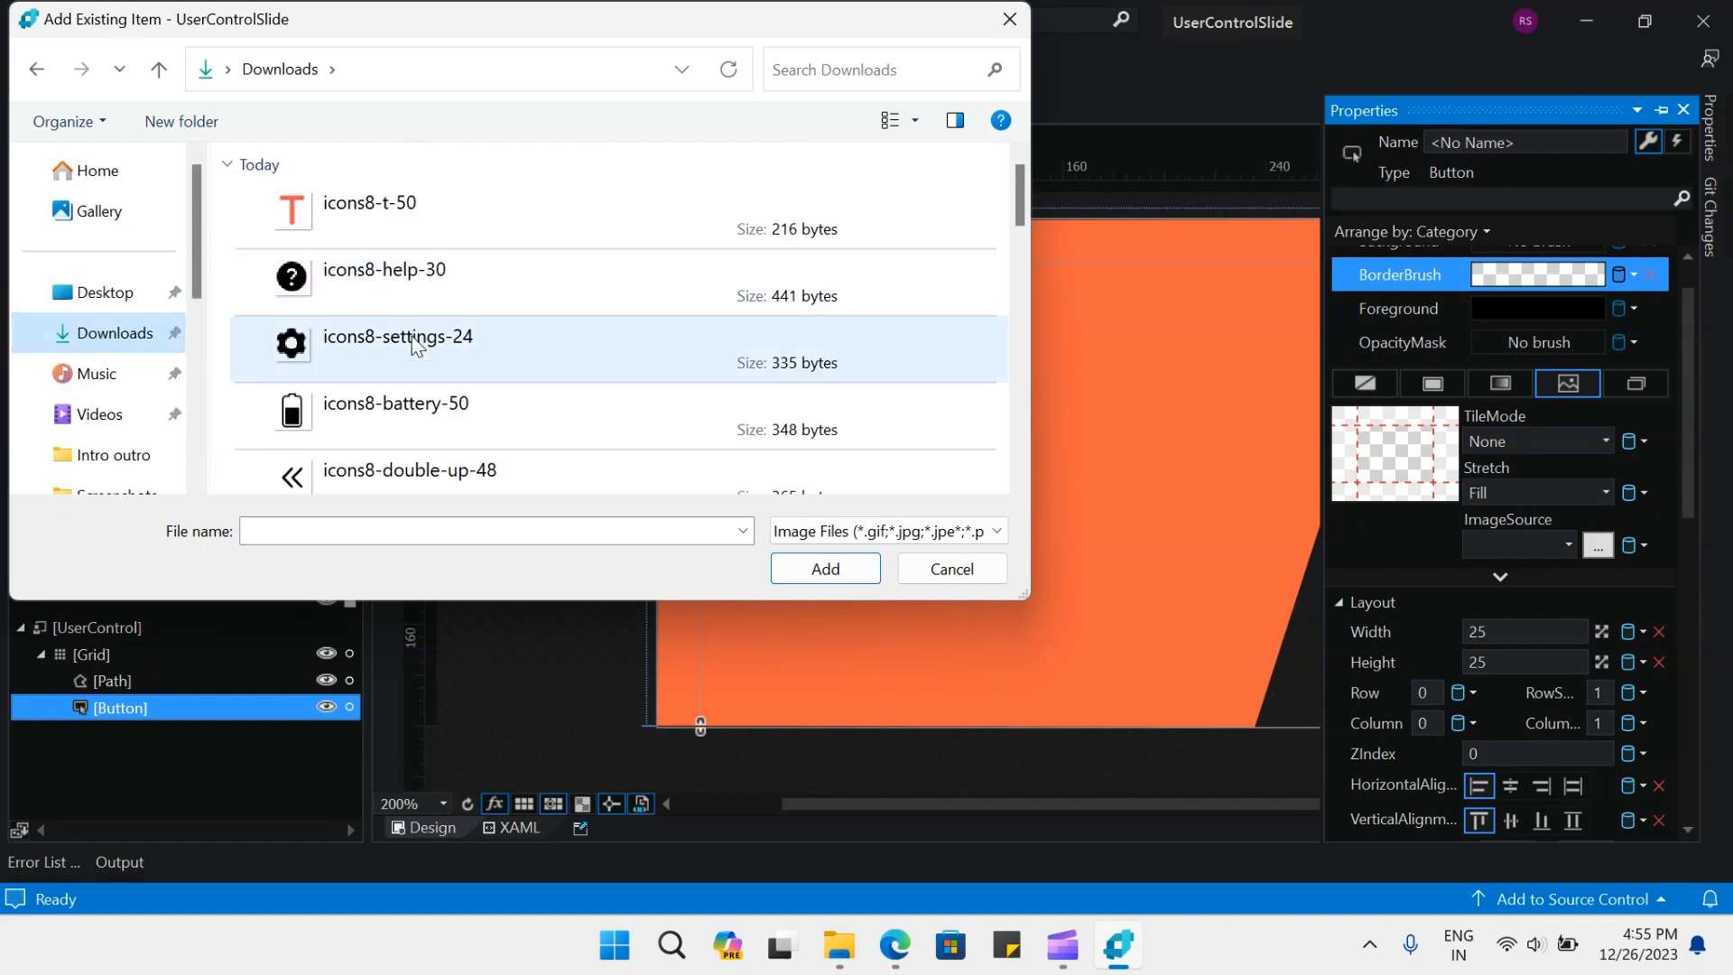
{"action": "scroll", "coordinate": [375, 451], "scroll_direction": "down", "scroll_amount": 2}
{"action": "left_click", "coordinate": [359, 332]}
{"action": "left_click", "coordinate": [821, 568]}
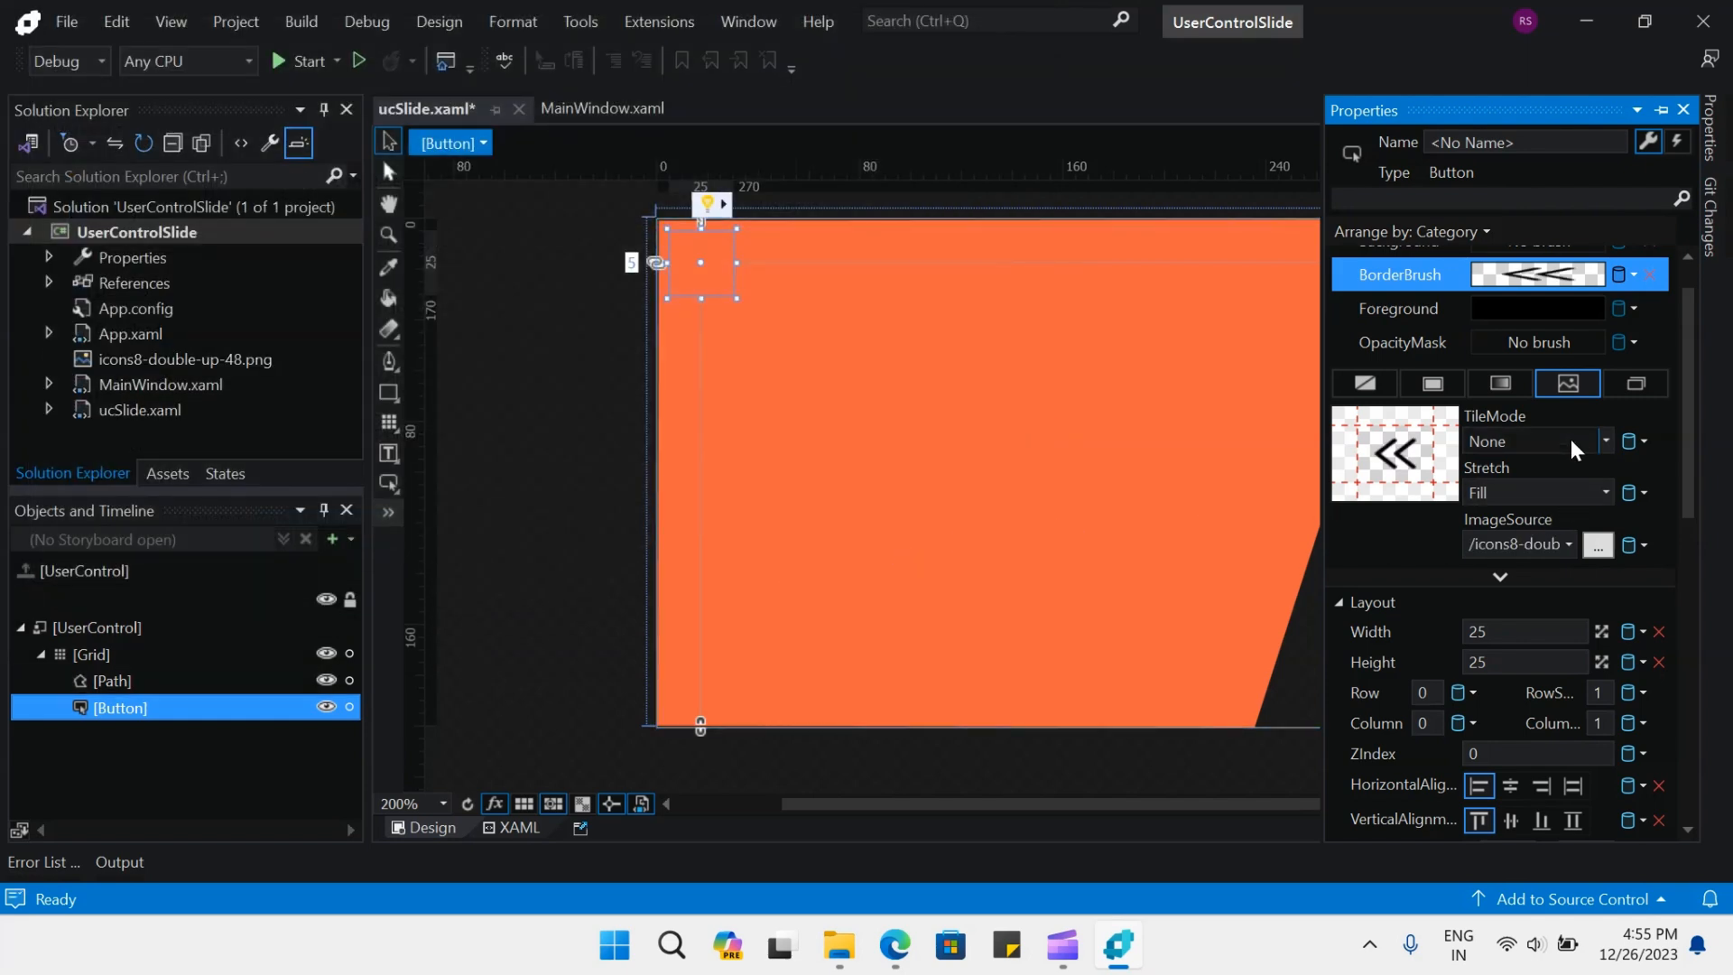
{"action": "left_click_drag", "start_coordinate": [1686, 424], "coordinate": [1687, 354]}
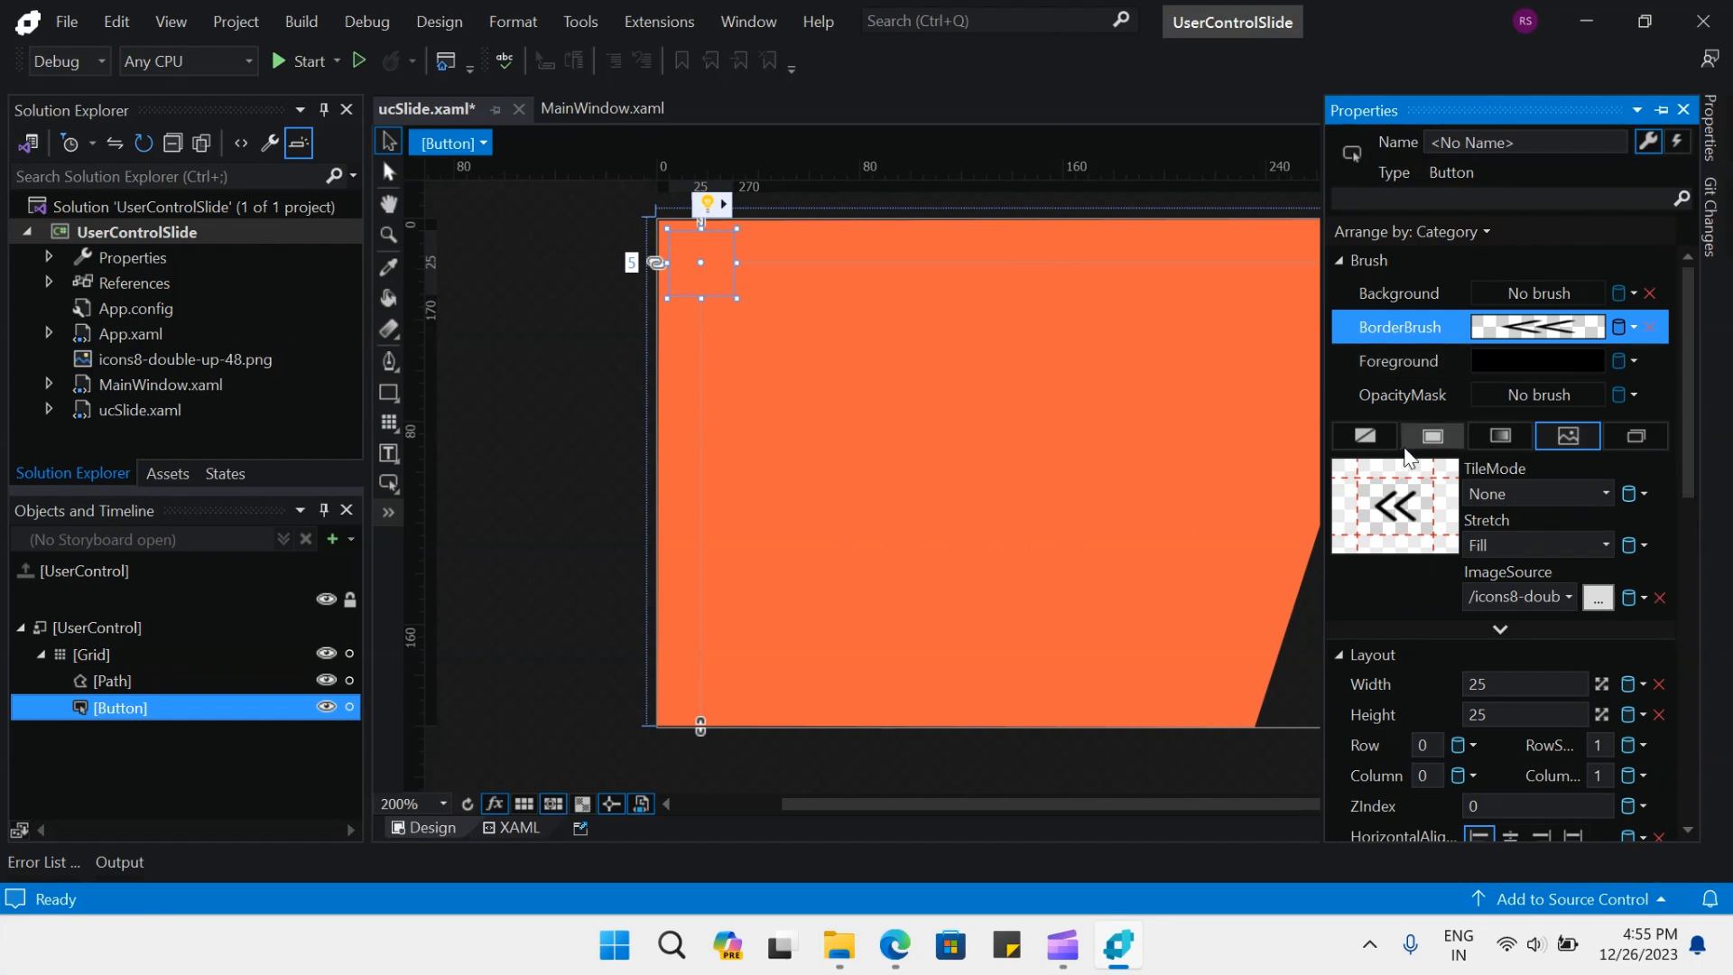
Set the button's BorderBrush to No brush and its Background to an image brush using icons8-double-up-48.png
{"action": "left_click", "coordinate": [1366, 439]}
{"action": "left_click", "coordinate": [1416, 282]}
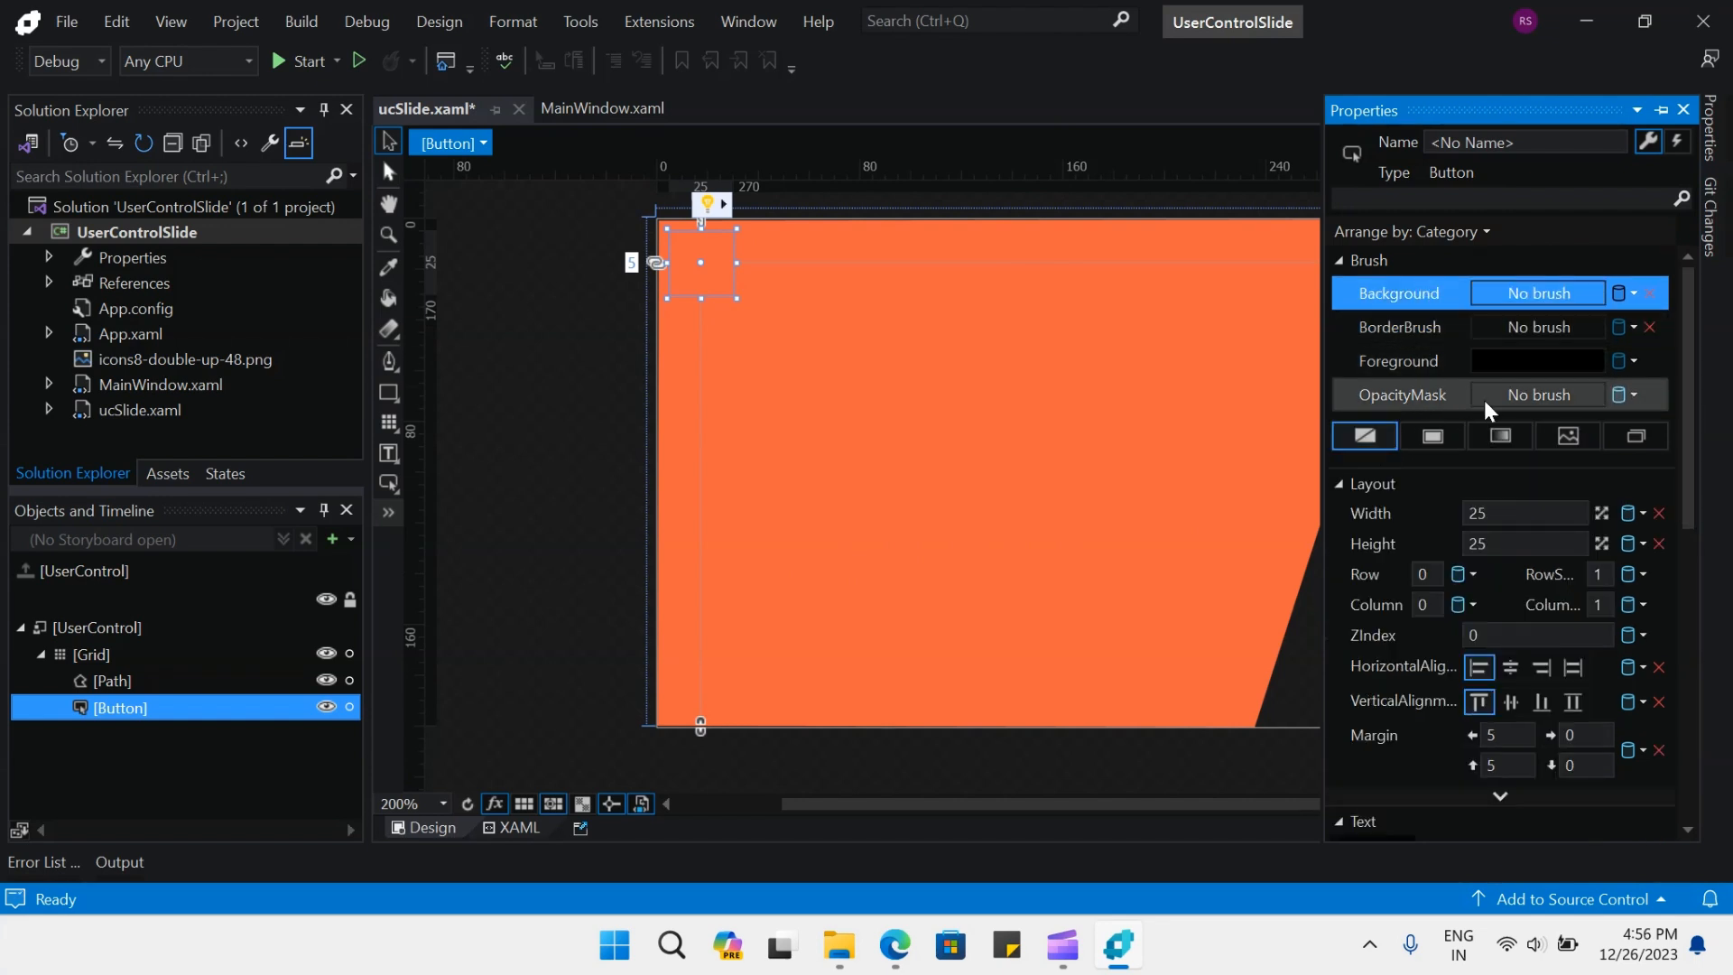
{"action": "left_click", "coordinate": [1588, 440]}
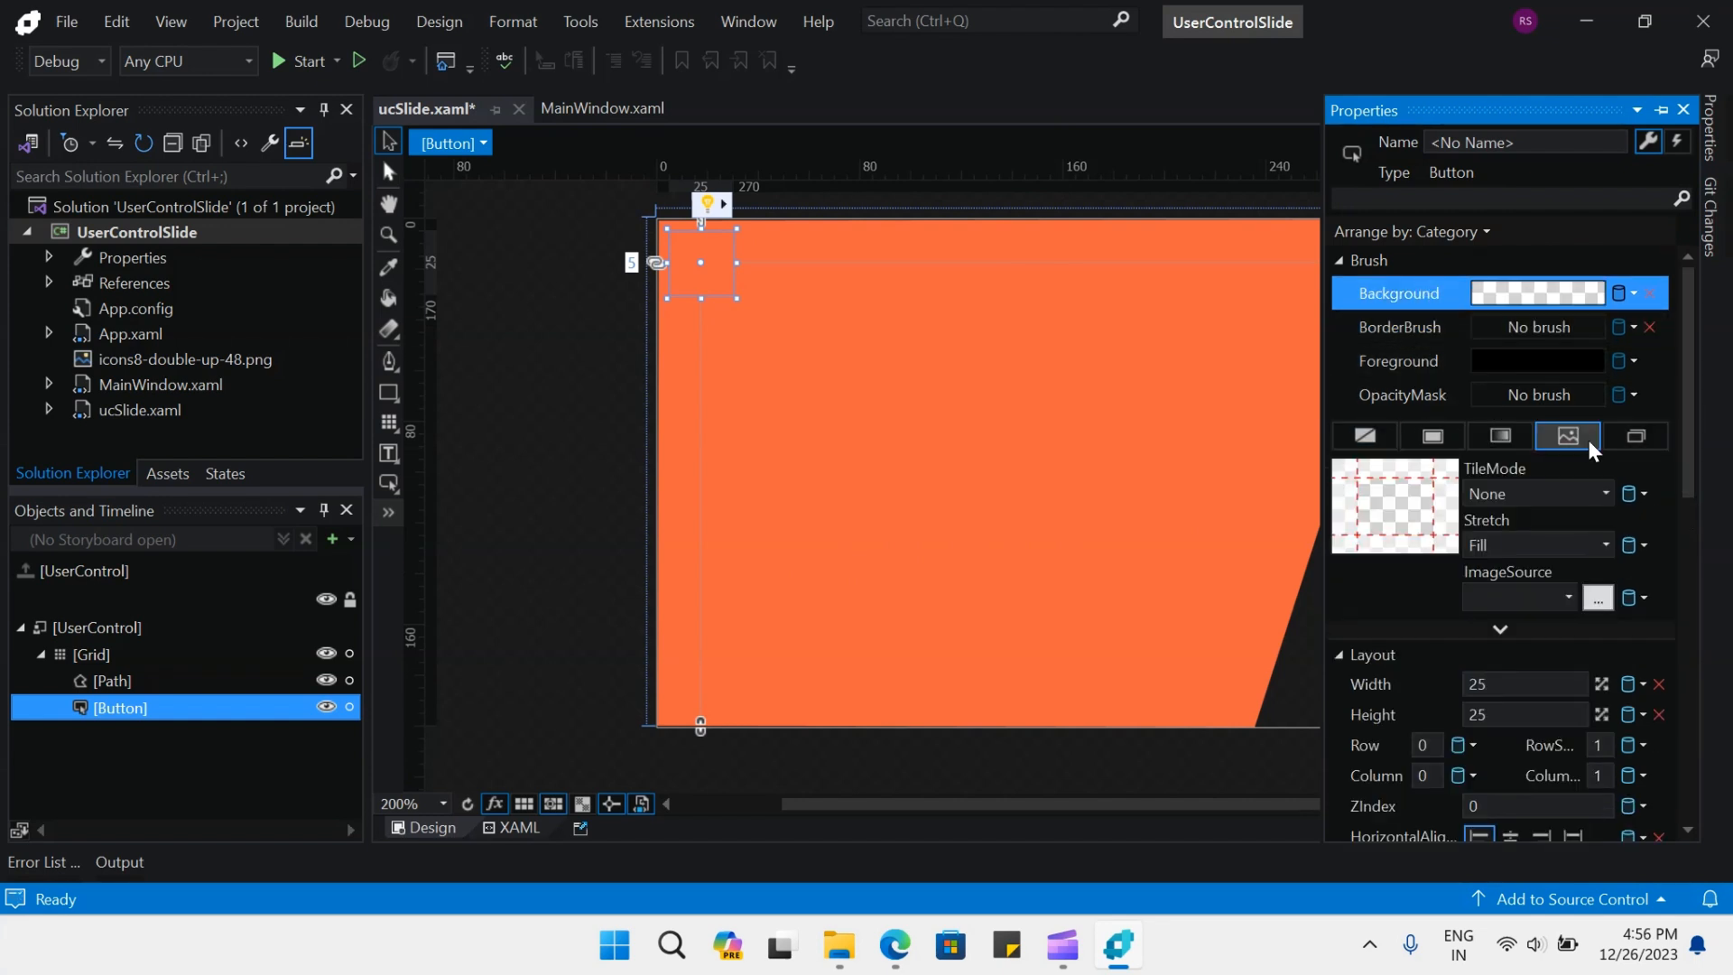
{"action": "left_click", "coordinate": [1568, 597]}
{"action": "left_click", "coordinate": [1527, 626]}
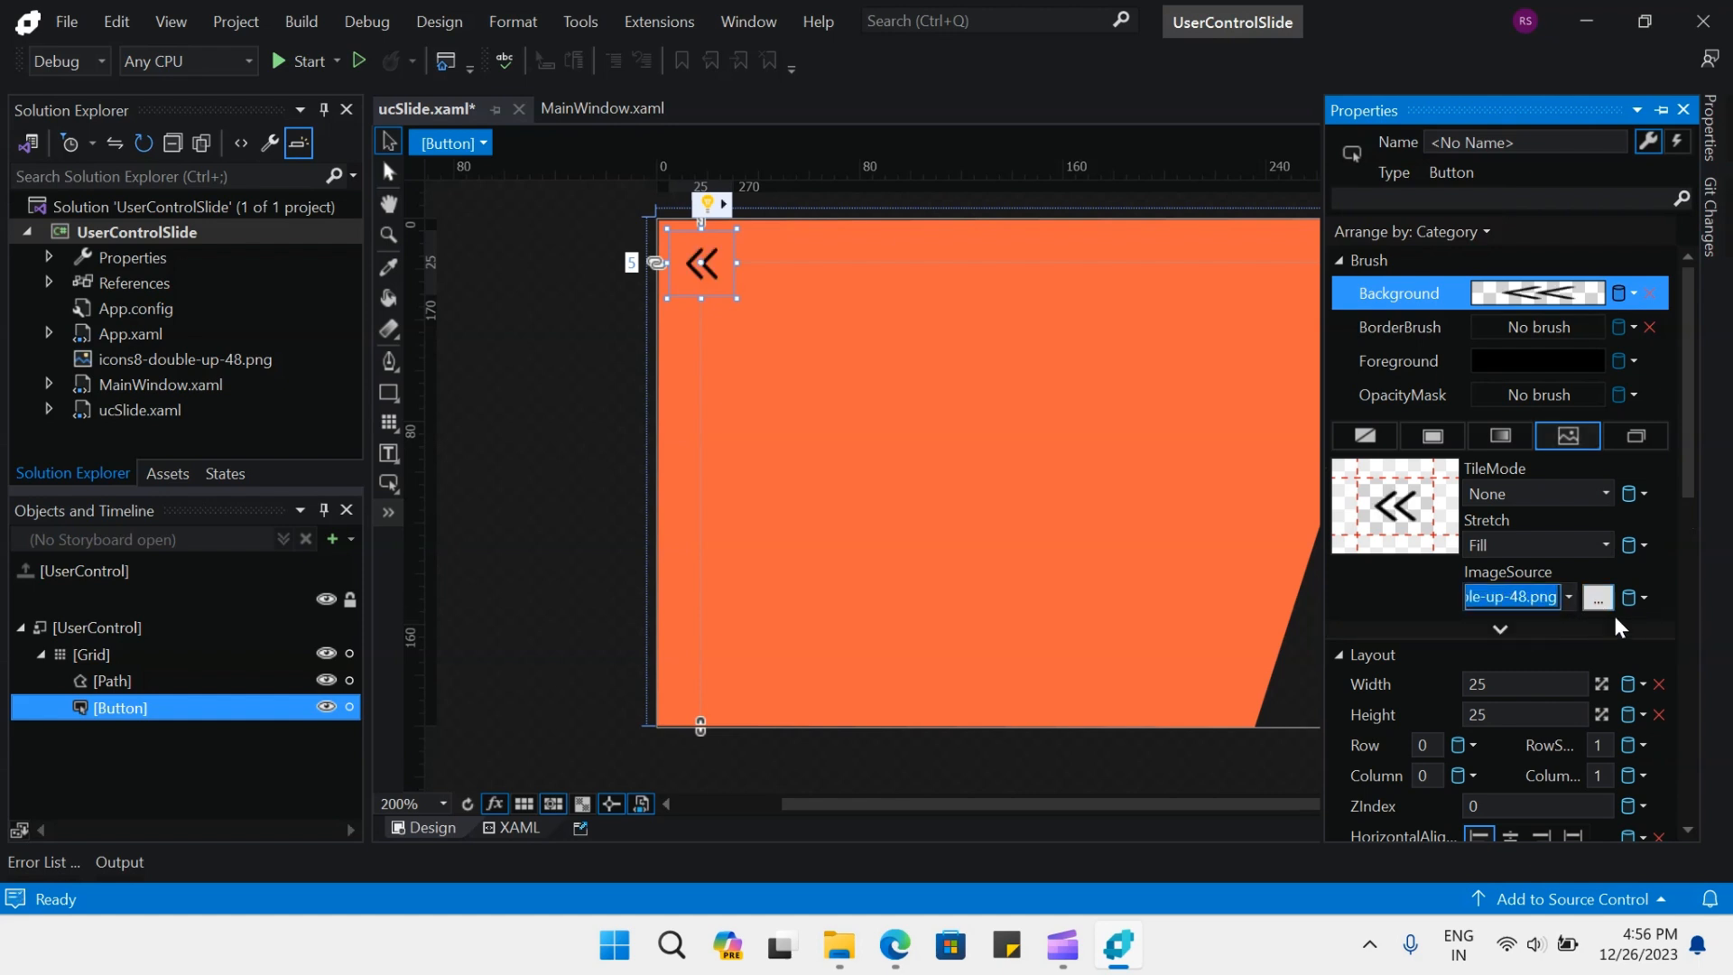
{"action": "left_click", "coordinate": [841, 333]}
{"action": "left_click", "coordinate": [704, 274]}
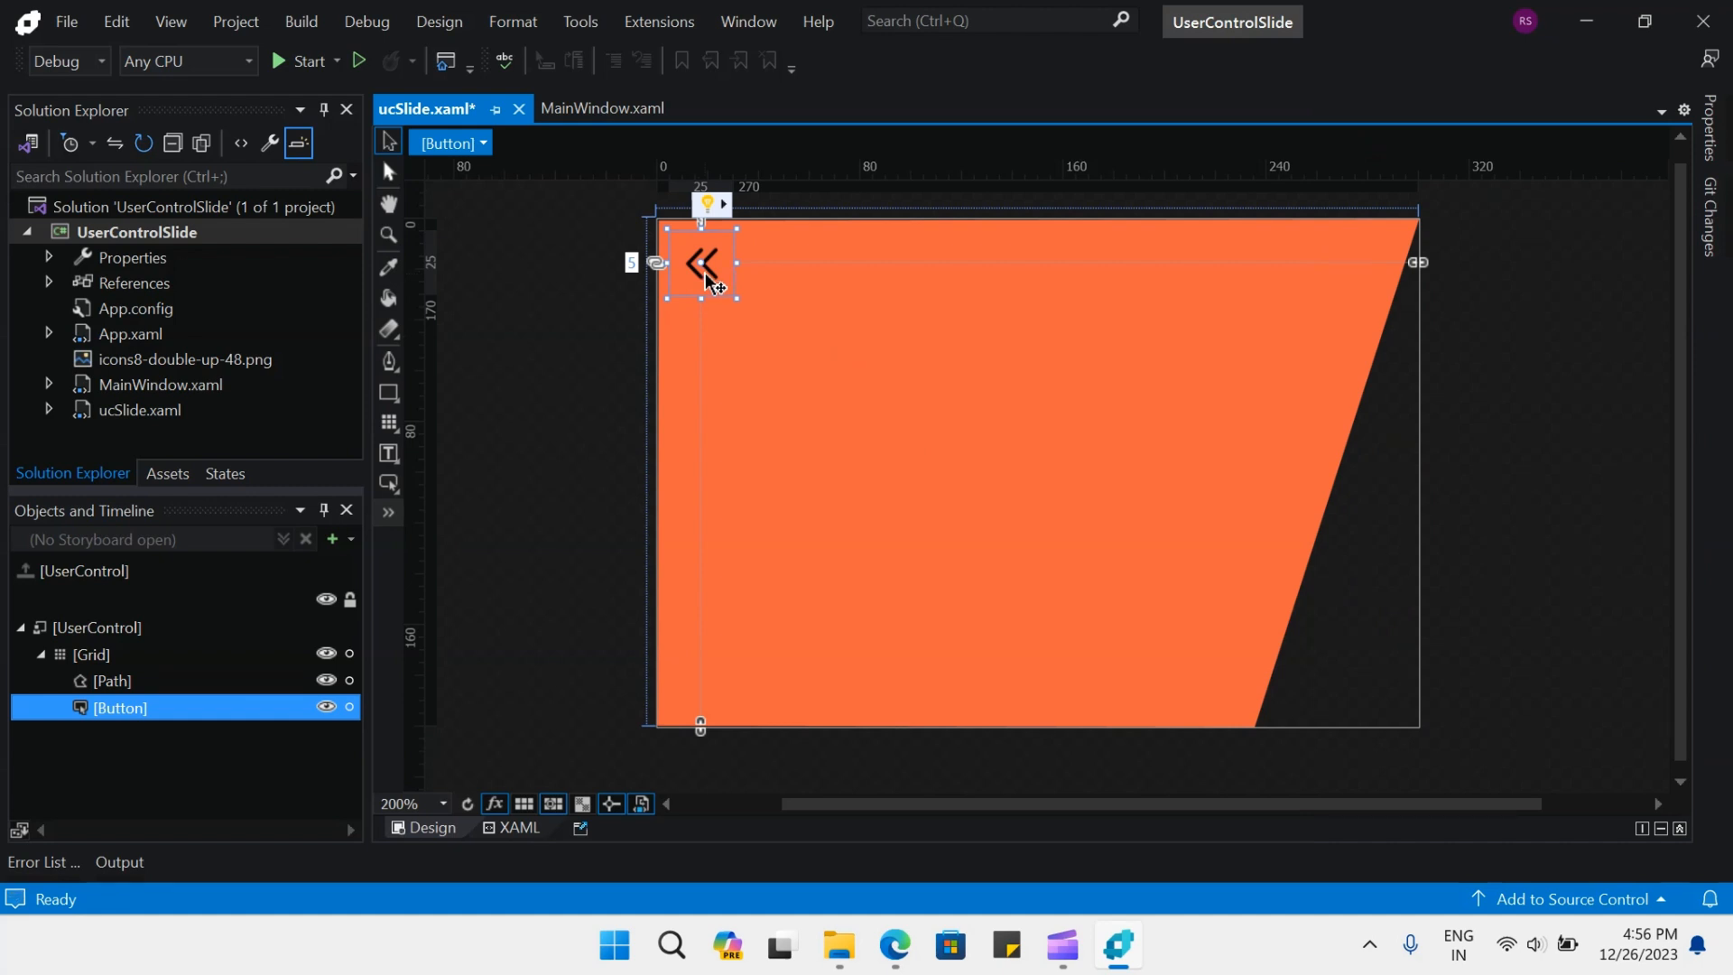
Add a text block about 110 by 20 beside the arrow button with the text "scanmarker"
{"action": "left_click", "coordinate": [390, 457]}
{"action": "mouse_move", "coordinate": [758, 244]}
{"action": "left_mouse_down"}
{"action": "mouse_move", "coordinate": [773, 286]}
{"action": "mouse_move", "coordinate": [1043, 301]}
{"action": "left_mouse_up"}
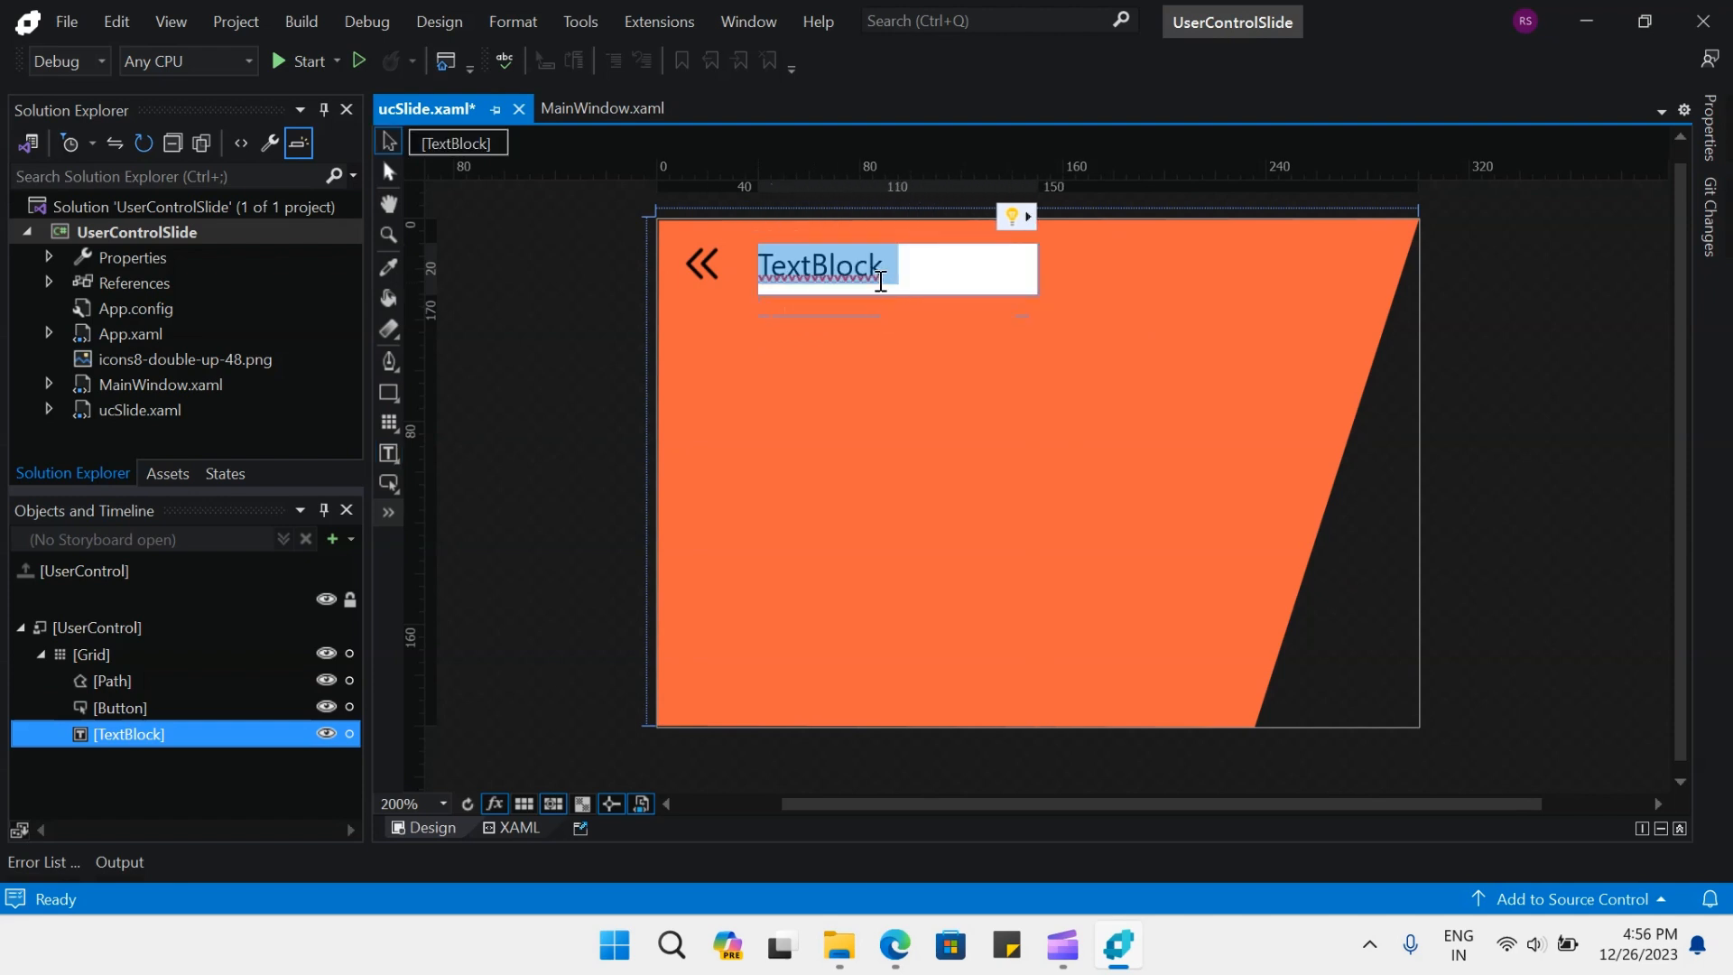
{"action": "type", "text": "sc"}
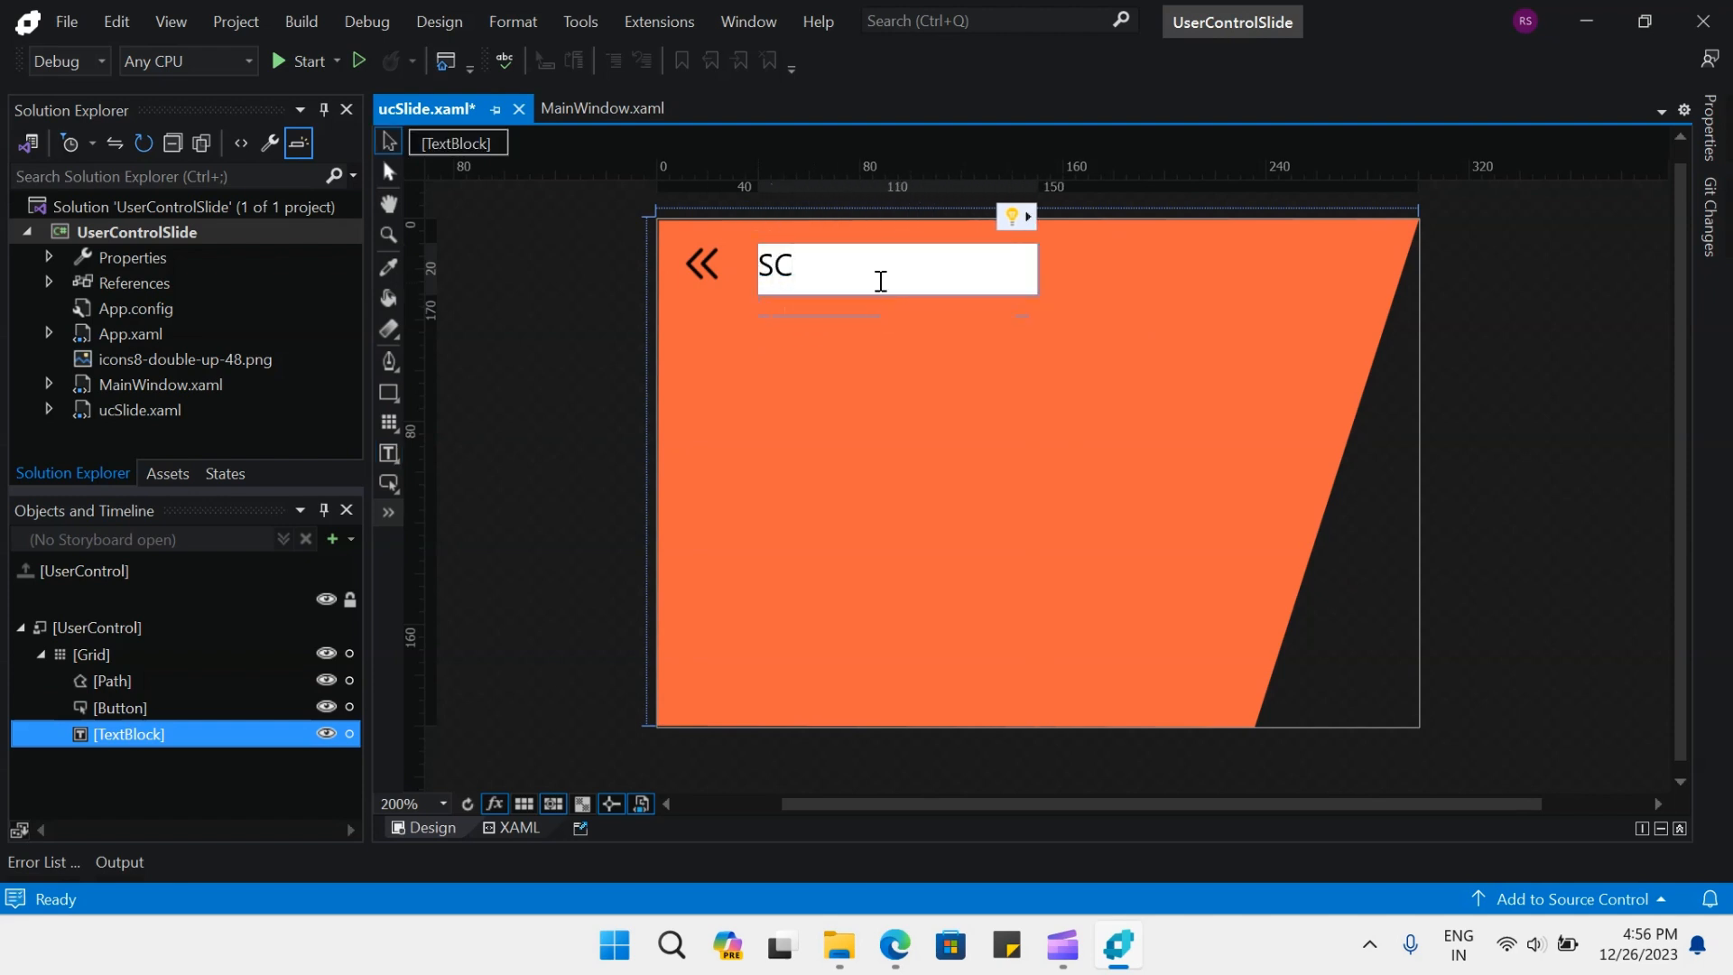
{"action": "key", "text": "BackSpace"}
{"action": "key", "text": "BackSpace"}
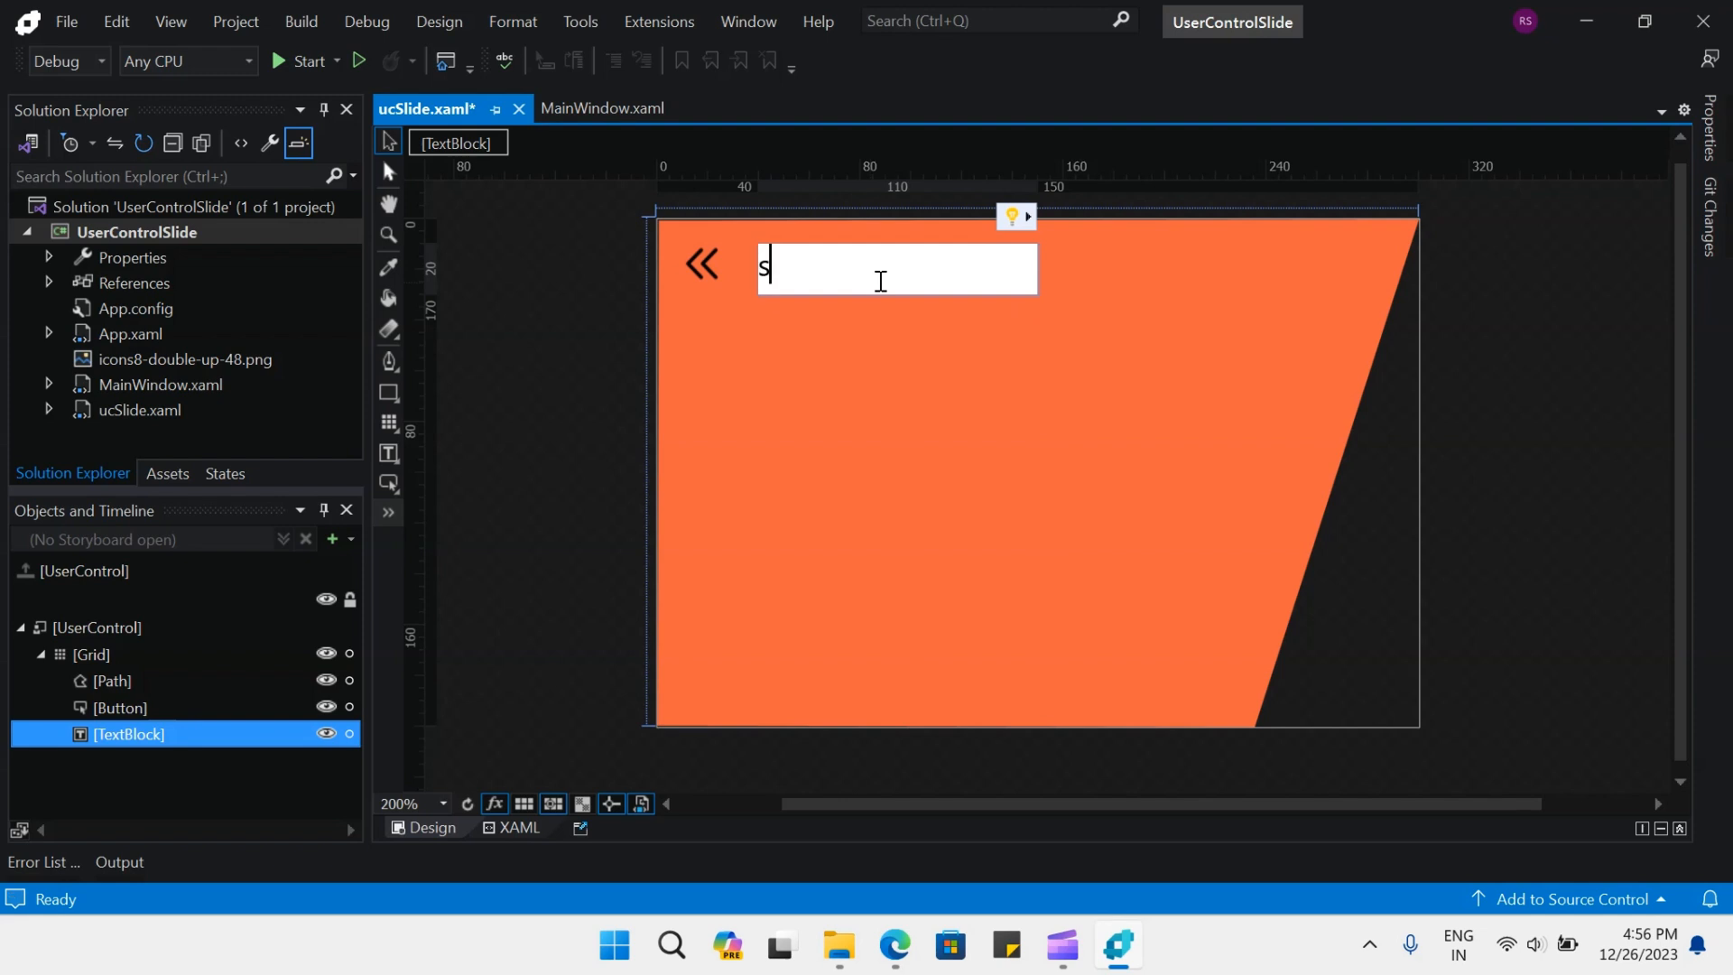
{"action": "type", "text": "scanma"}
{"action": "type", "text": "rkerker"}
{"action": "left_click", "coordinate": [917, 336]}
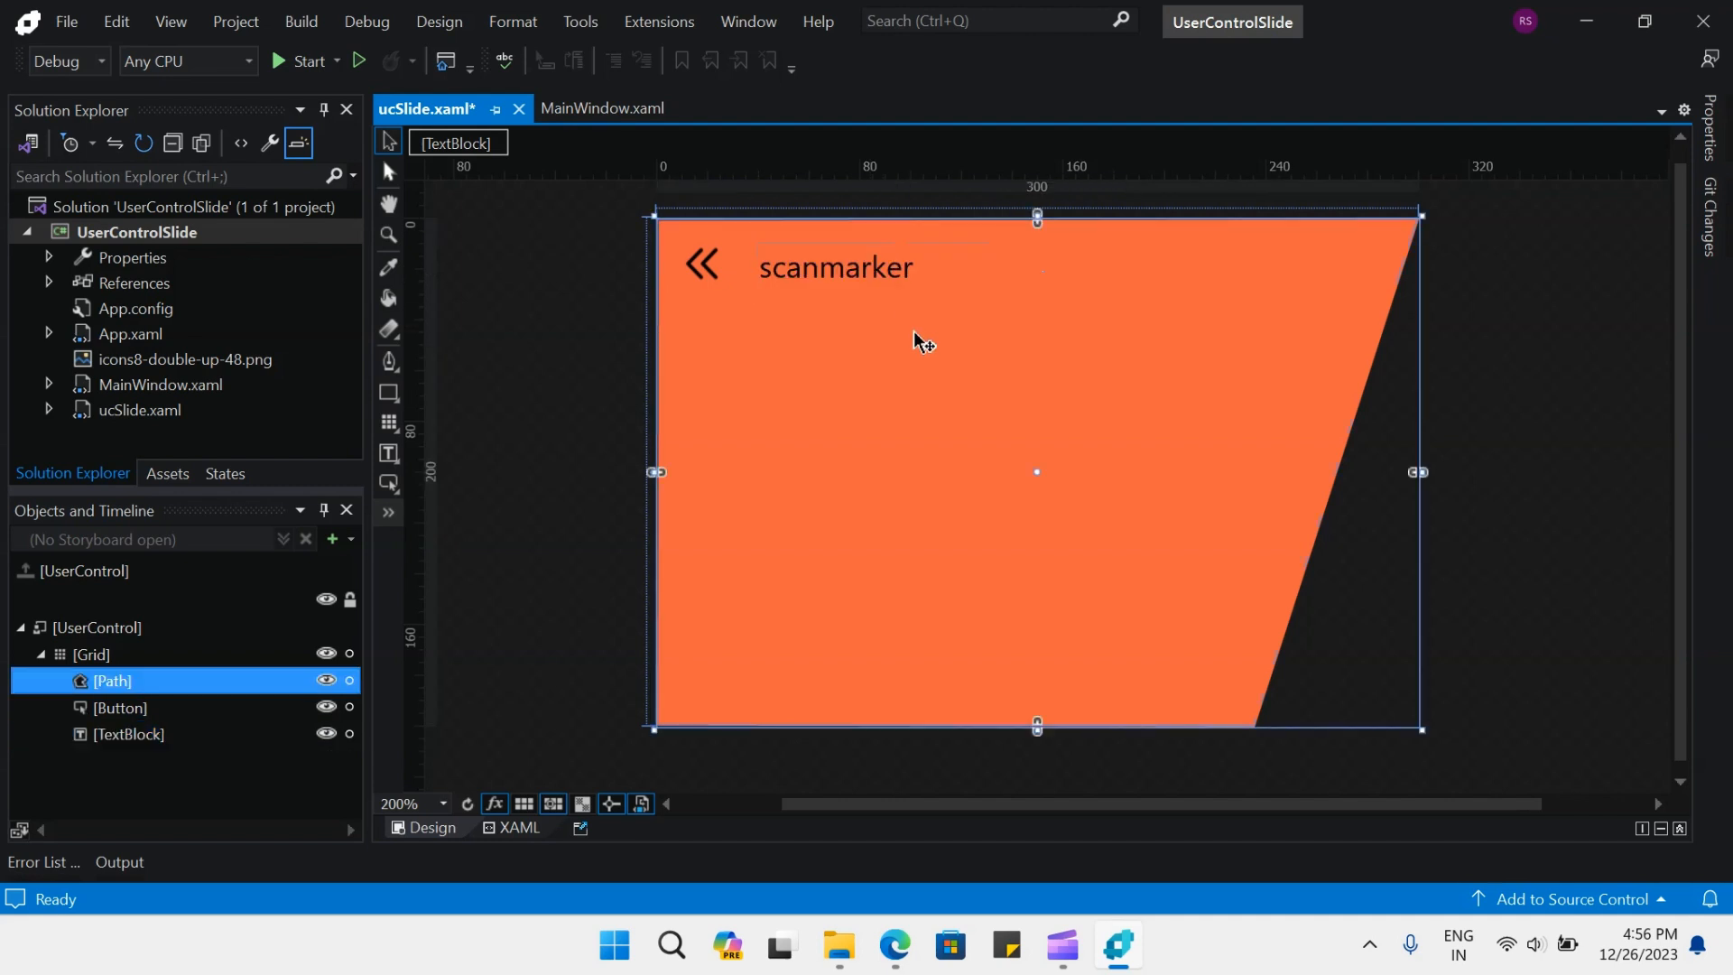
Move the text block slightly closer to the arrow button and shorten its text to "scan"
{"action": "left_click", "coordinate": [826, 275]}
{"action": "left_click_drag", "start_coordinate": [826, 276], "coordinate": [806, 270]}
{"action": "double_click", "coordinate": [845, 271]}
{"action": "key", "text": "BackSpace"}
{"action": "left_click", "coordinate": [851, 363]}
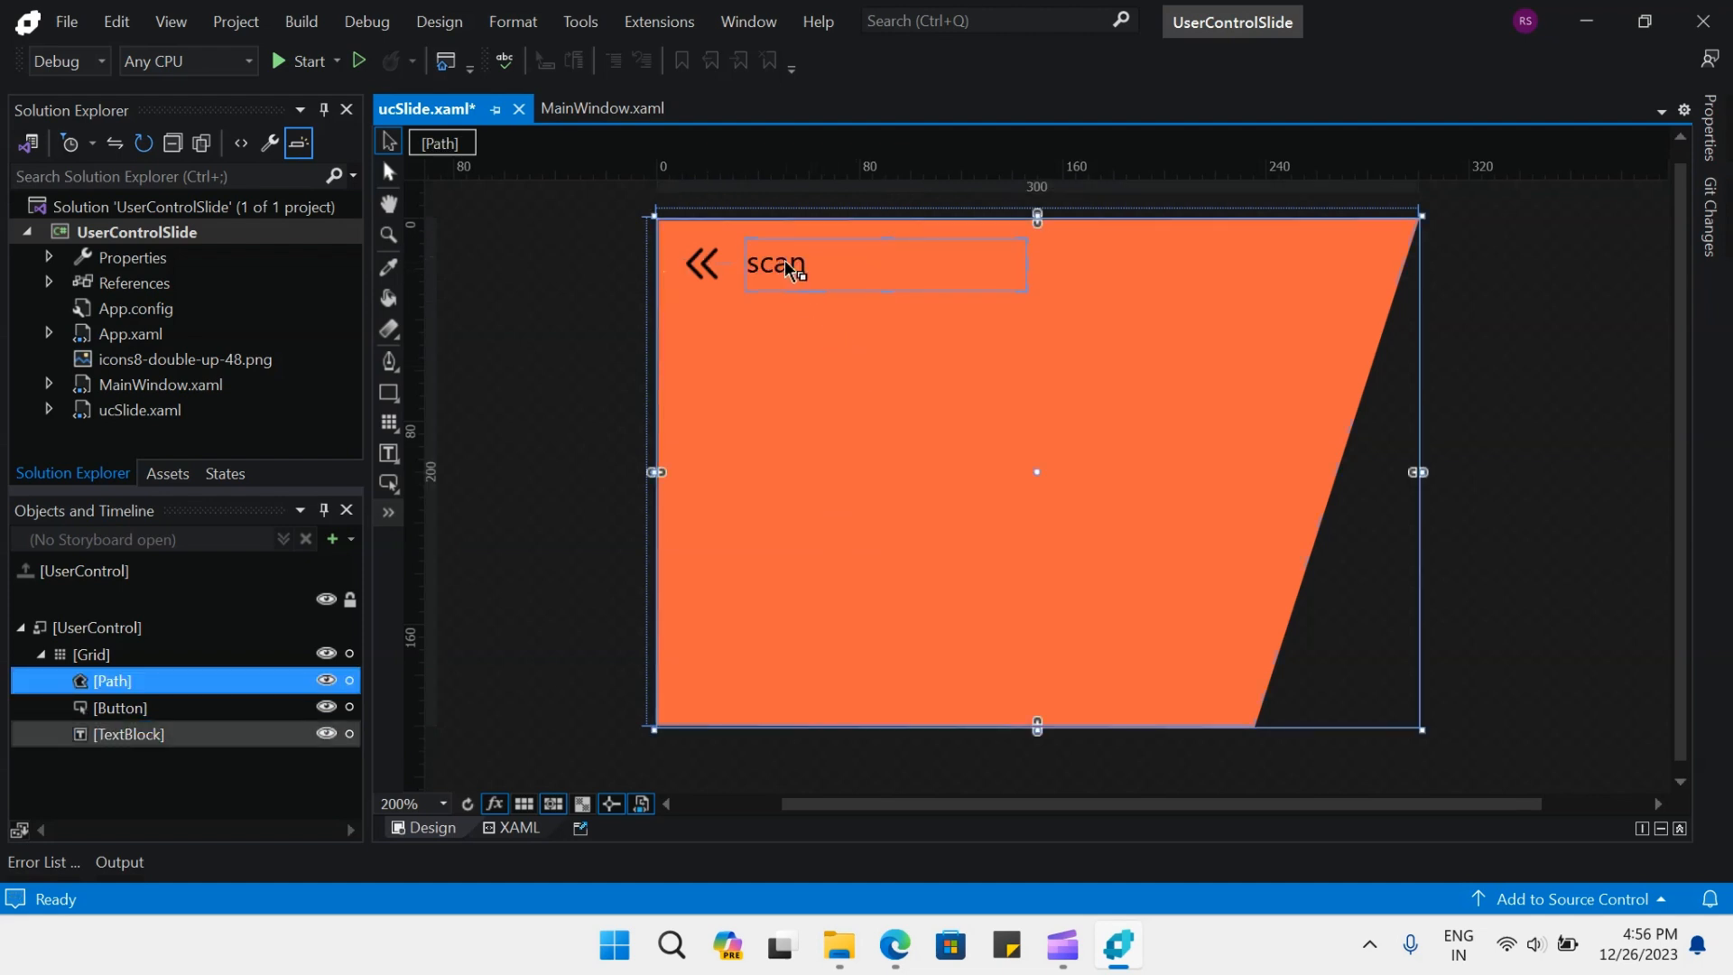
Make the "scan" text bold with a font size of 16 px
{"action": "left_click", "coordinate": [783, 262]}
{"action": "left_click", "coordinate": [1708, 126]}
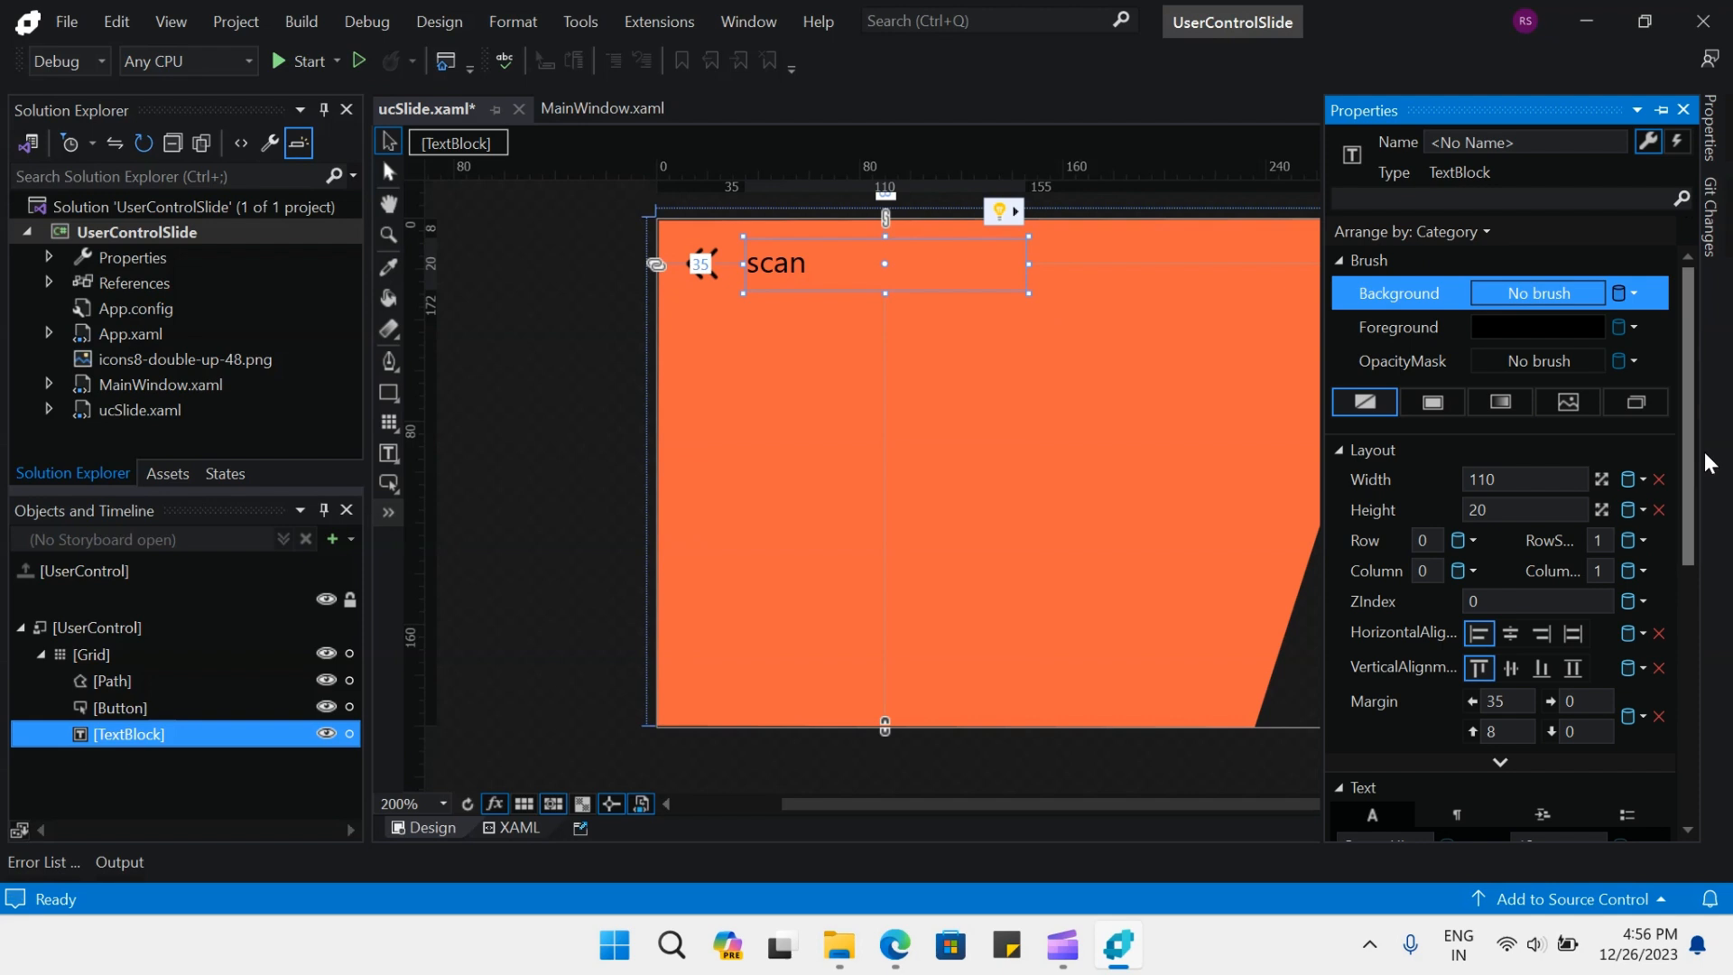
{"action": "scroll", "coordinate": [1535, 541], "scroll_direction": "down", "scroll_amount": 5}
{"action": "left_click", "coordinate": [1352, 464]}
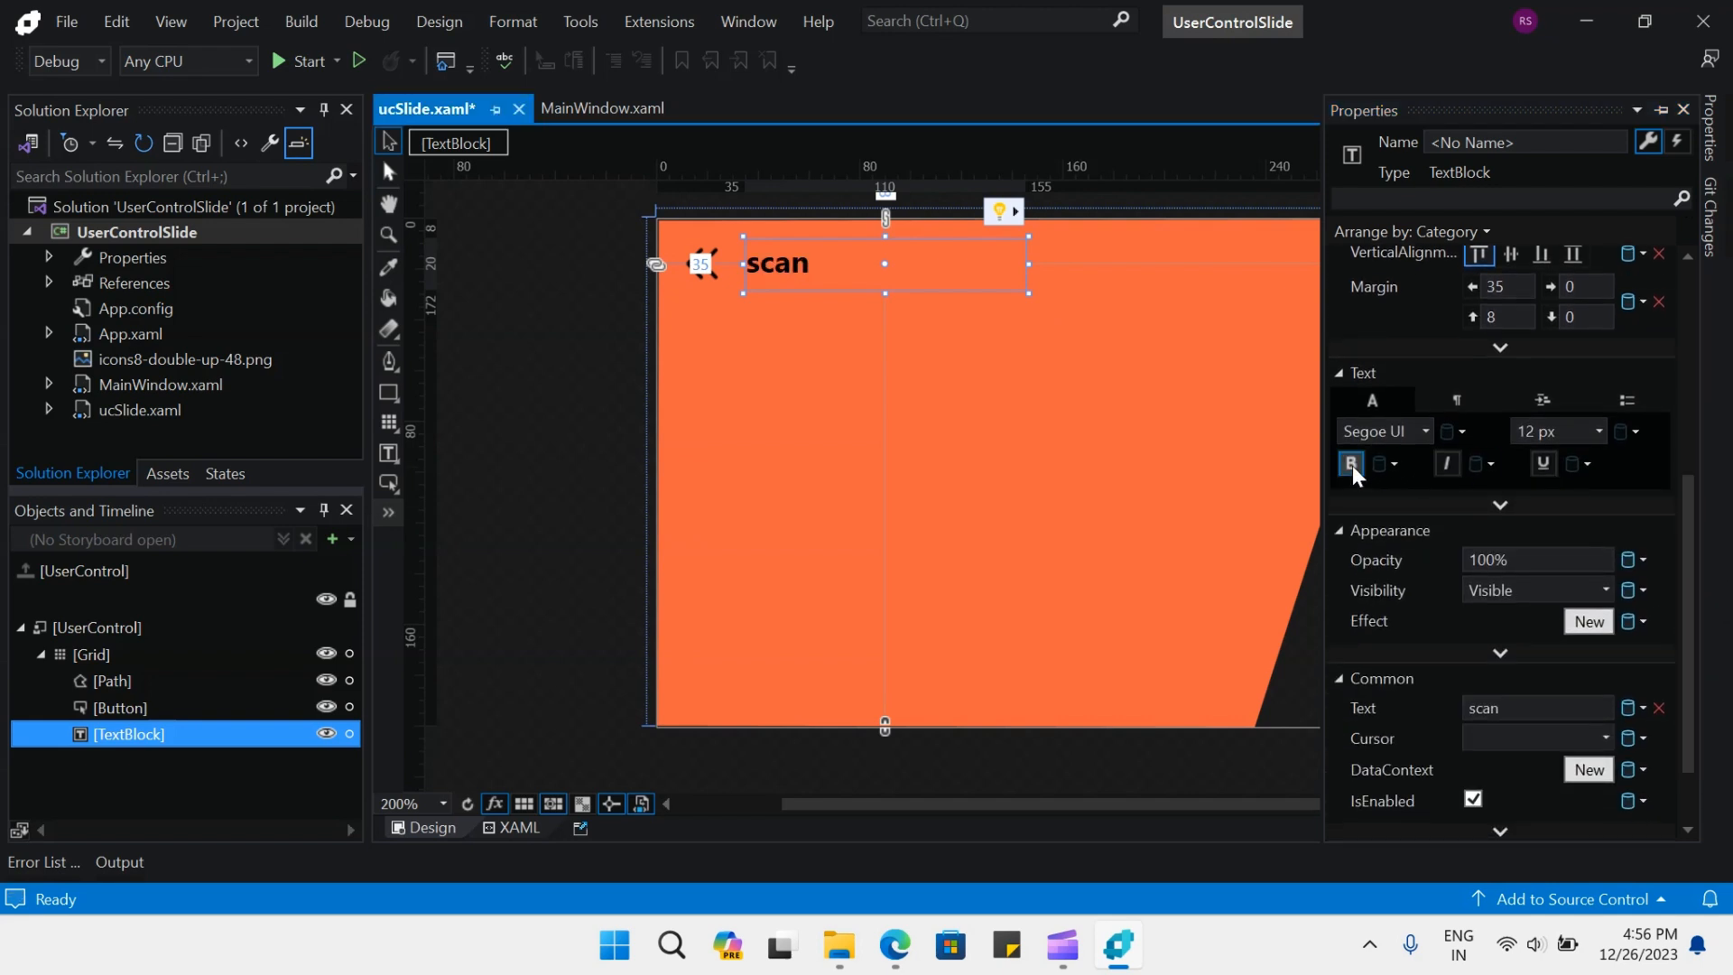
{"action": "left_click", "coordinate": [1570, 430]}
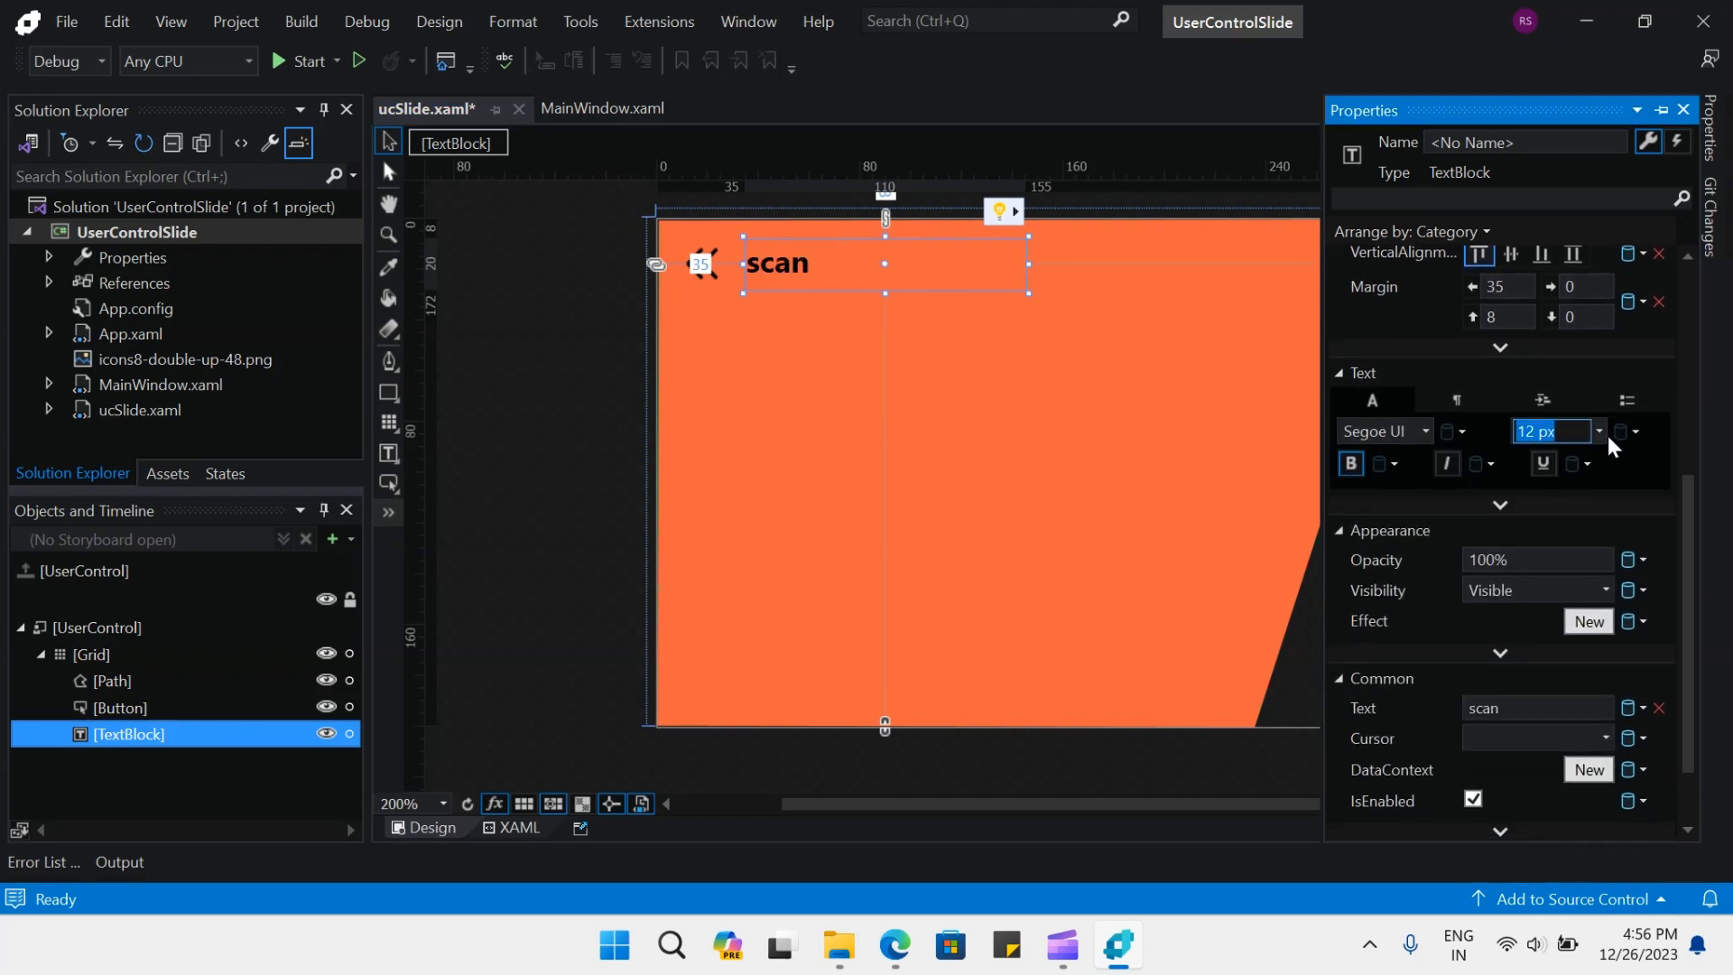
{"action": "left_click", "coordinate": [1601, 432]}
{"action": "left_click", "coordinate": [1554, 560]}
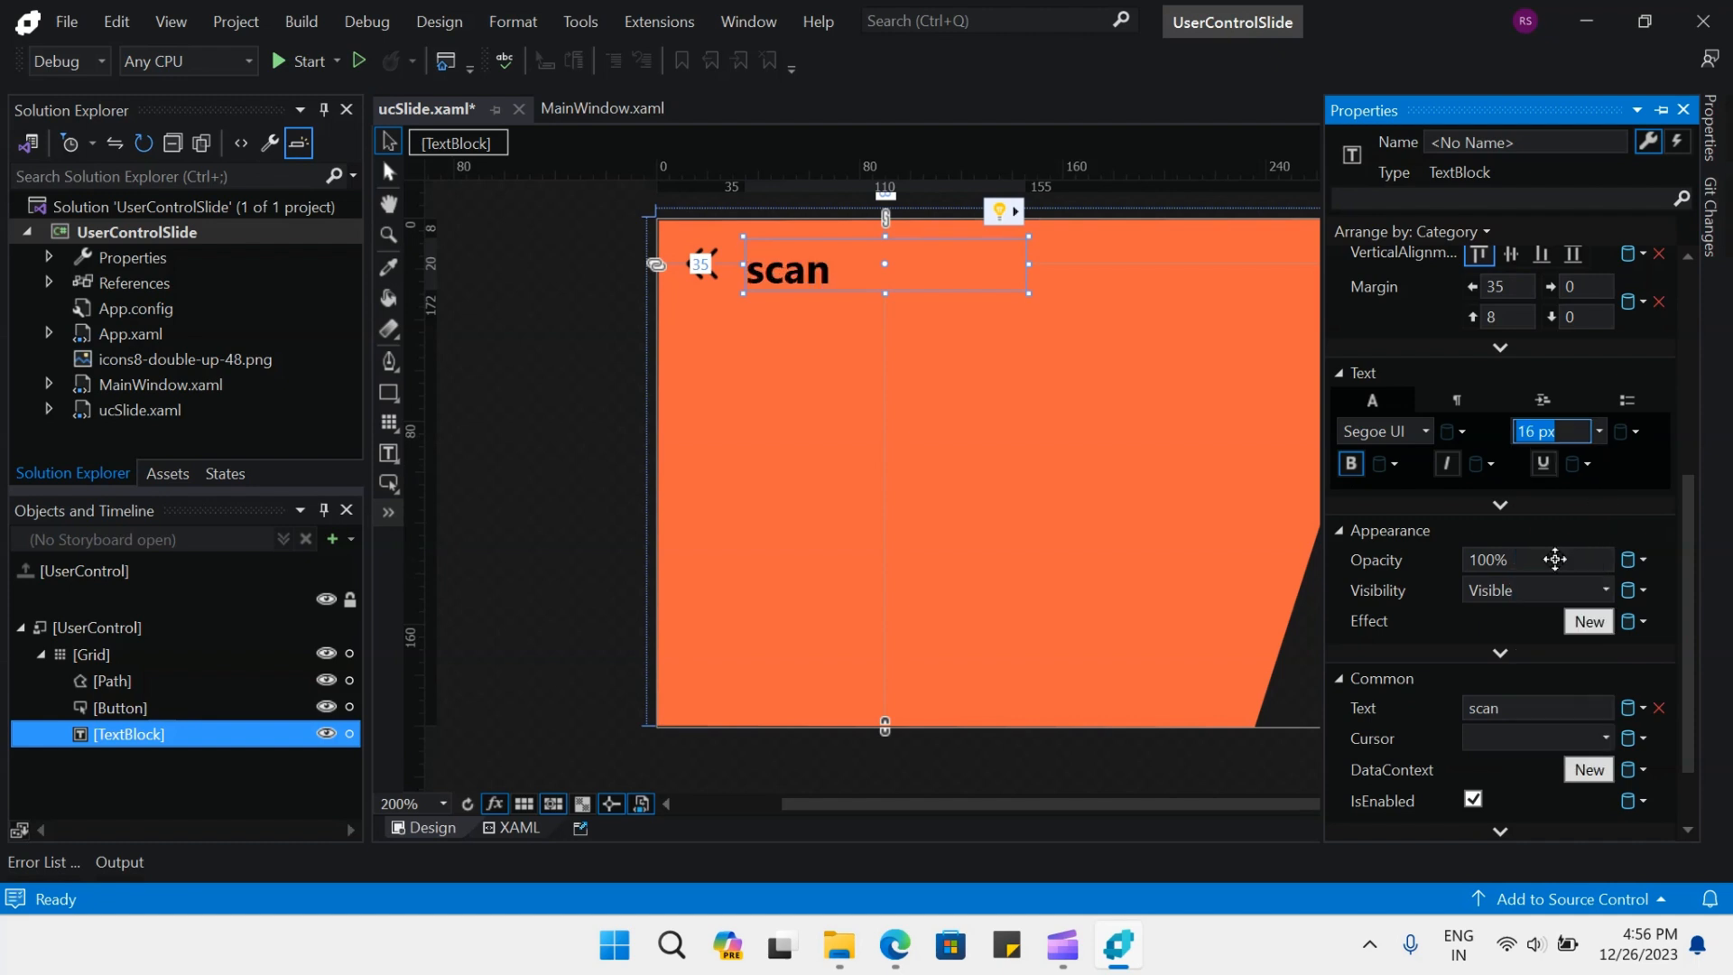
Set the "scan" text block's Foreground to solid white, #FFFFFFFF
{"action": "mouse_move", "coordinate": [1685, 489]}
{"action": "left_mouse_down"}
{"action": "mouse_move", "coordinate": [1693, 291]}
{"action": "mouse_move", "coordinate": [1659, 280]}
{"action": "left_mouse_up"}
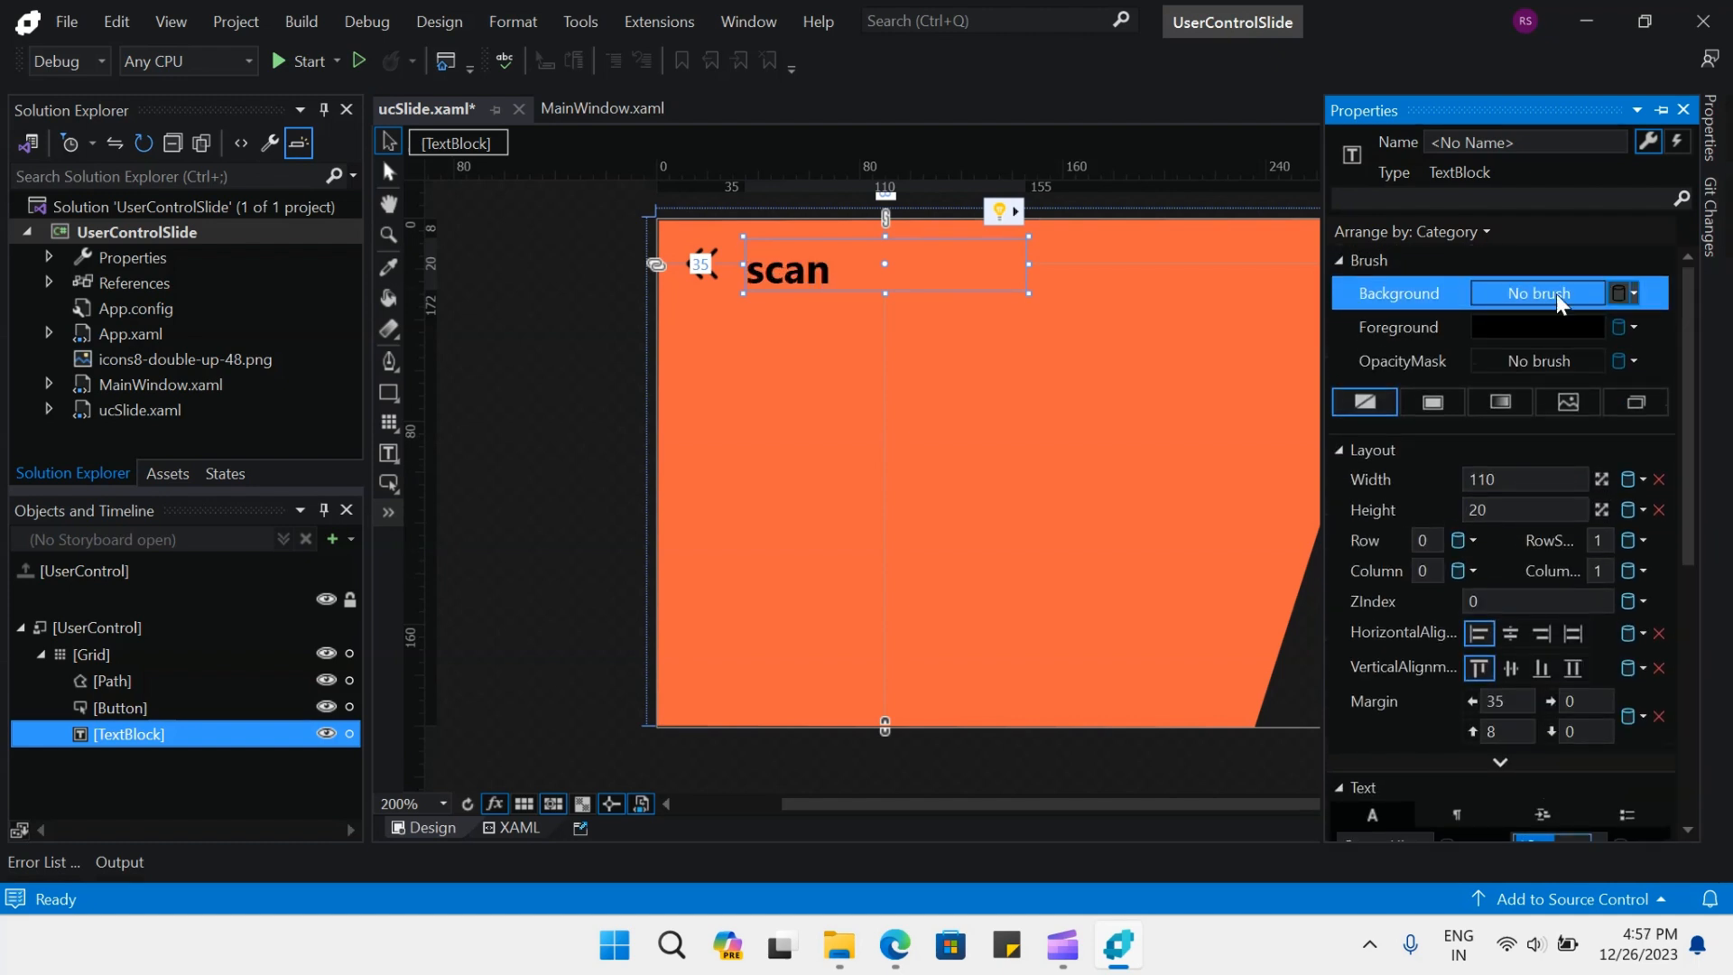
{"action": "left_click", "coordinate": [1413, 323]}
{"action": "left_click", "coordinate": [1350, 462]}
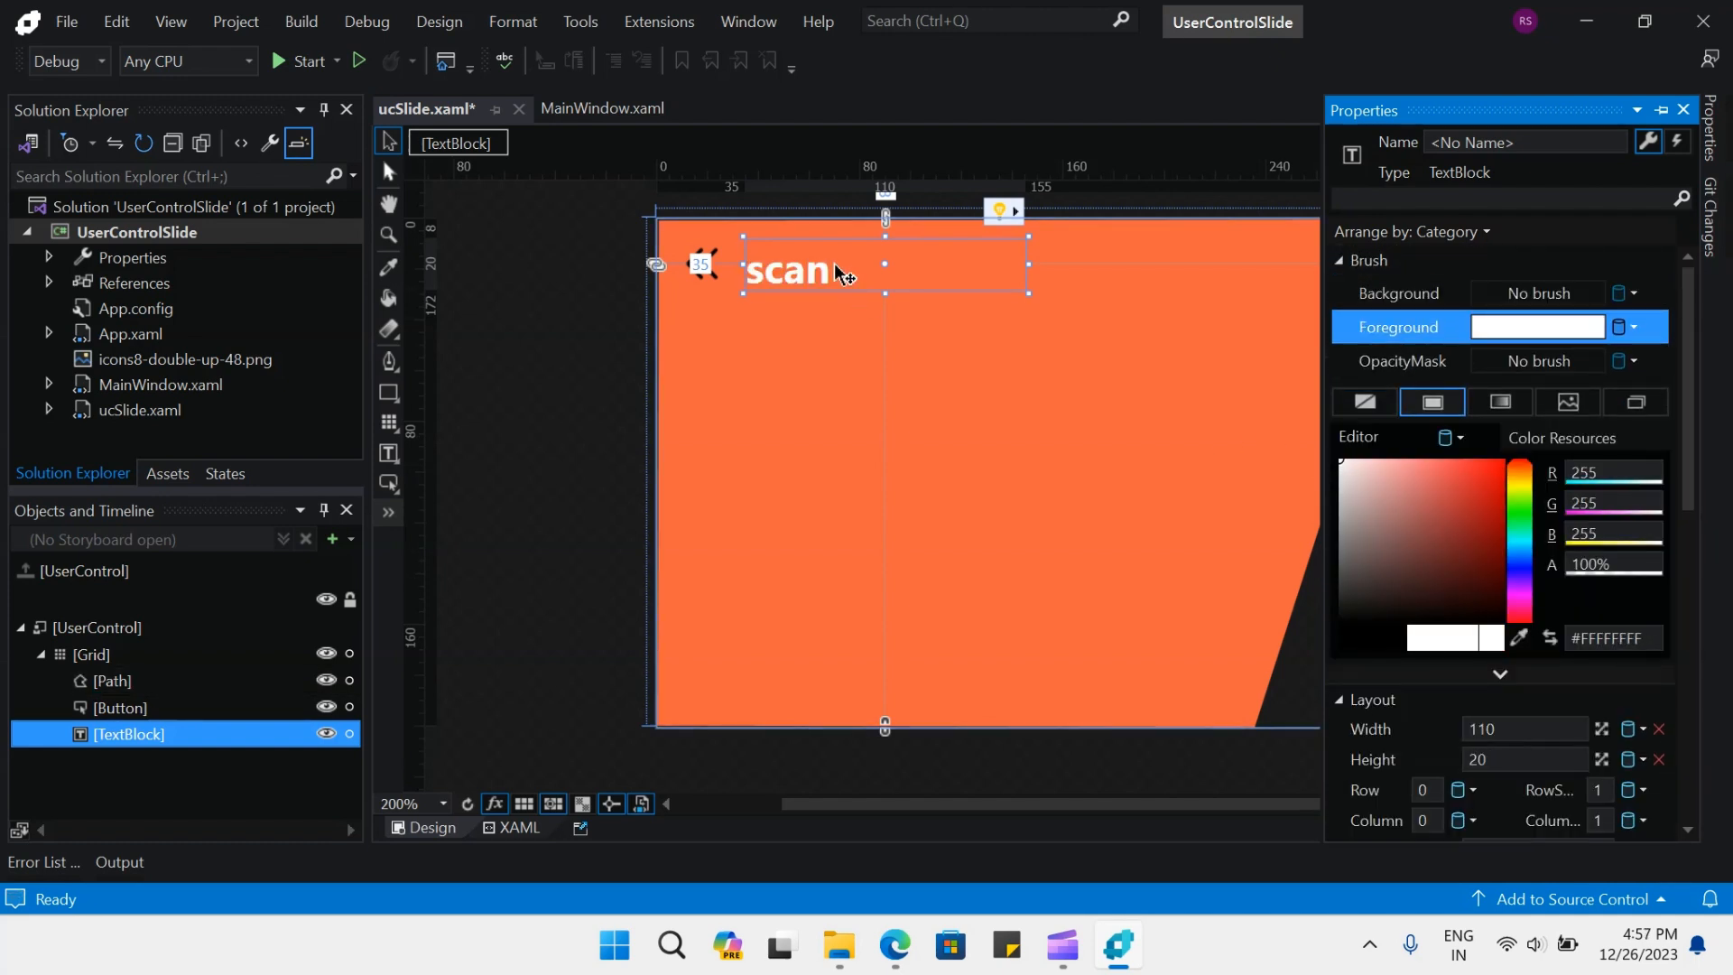
{"action": "left_click", "coordinate": [831, 365]}
Move the "scan" text block up level with the arrow button's top and narrow it to a width of 35
{"action": "left_click_drag", "start_coordinate": [793, 279], "coordinate": [799, 267]}
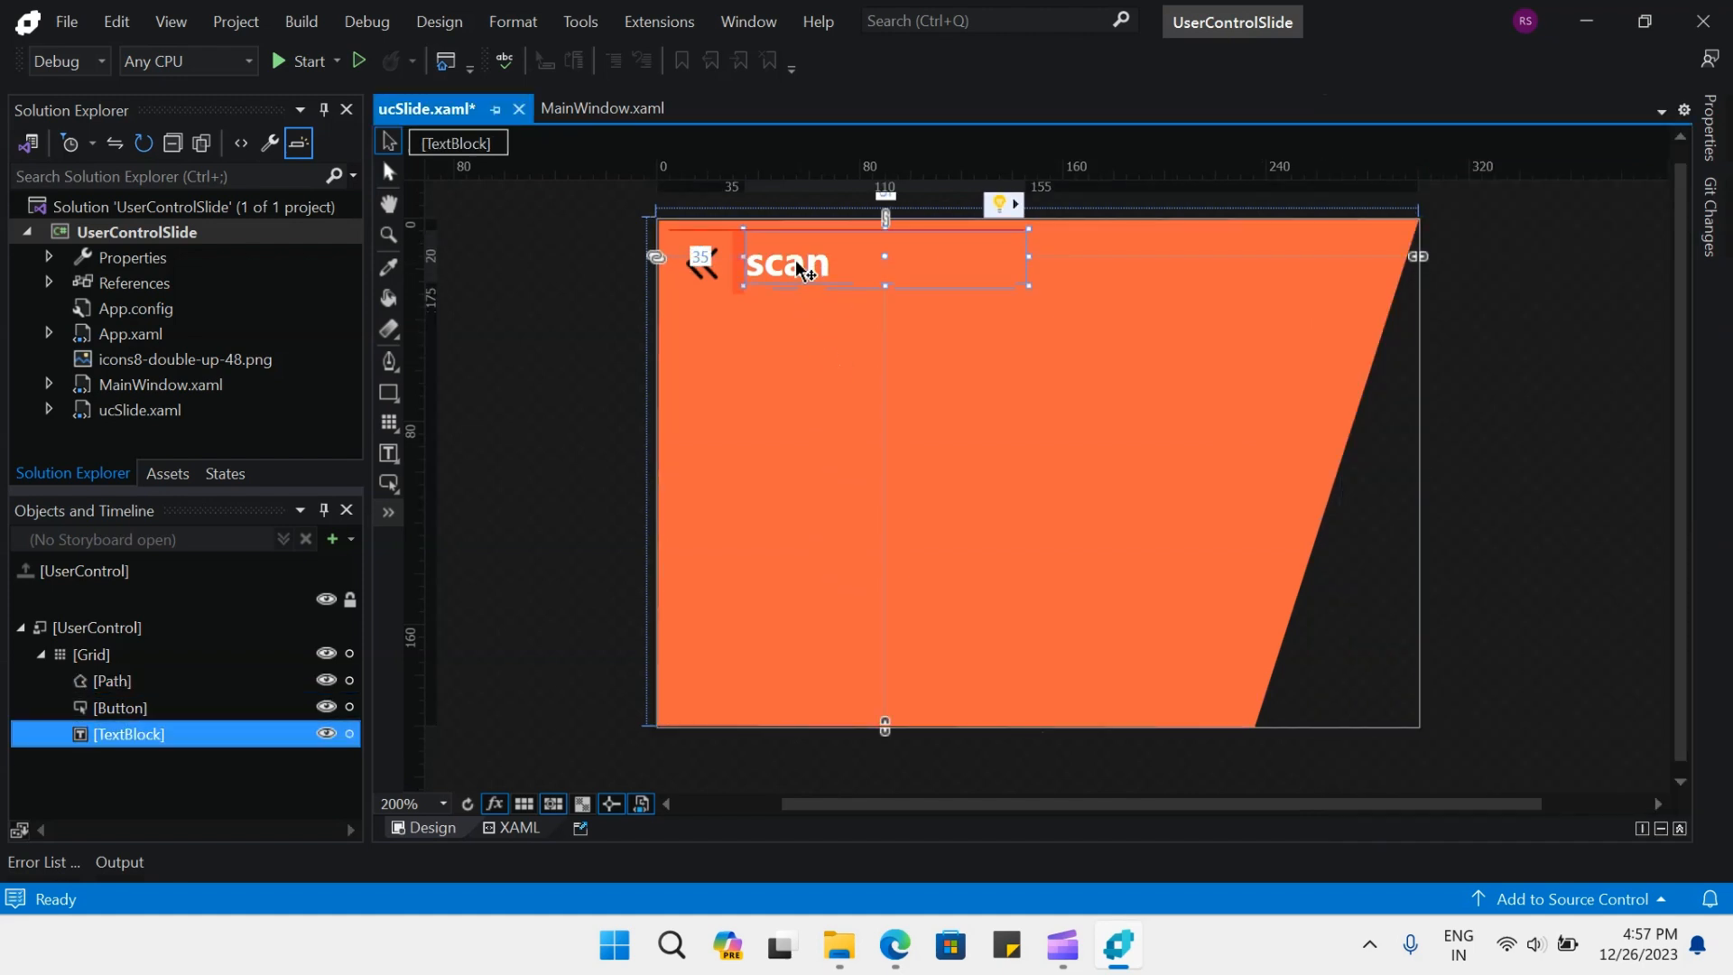
{"action": "left_click_drag", "start_coordinate": [1025, 261], "coordinate": [835, 276]}
{"action": "left_click", "coordinate": [831, 282]}
{"action": "left_click", "coordinate": [821, 281]}
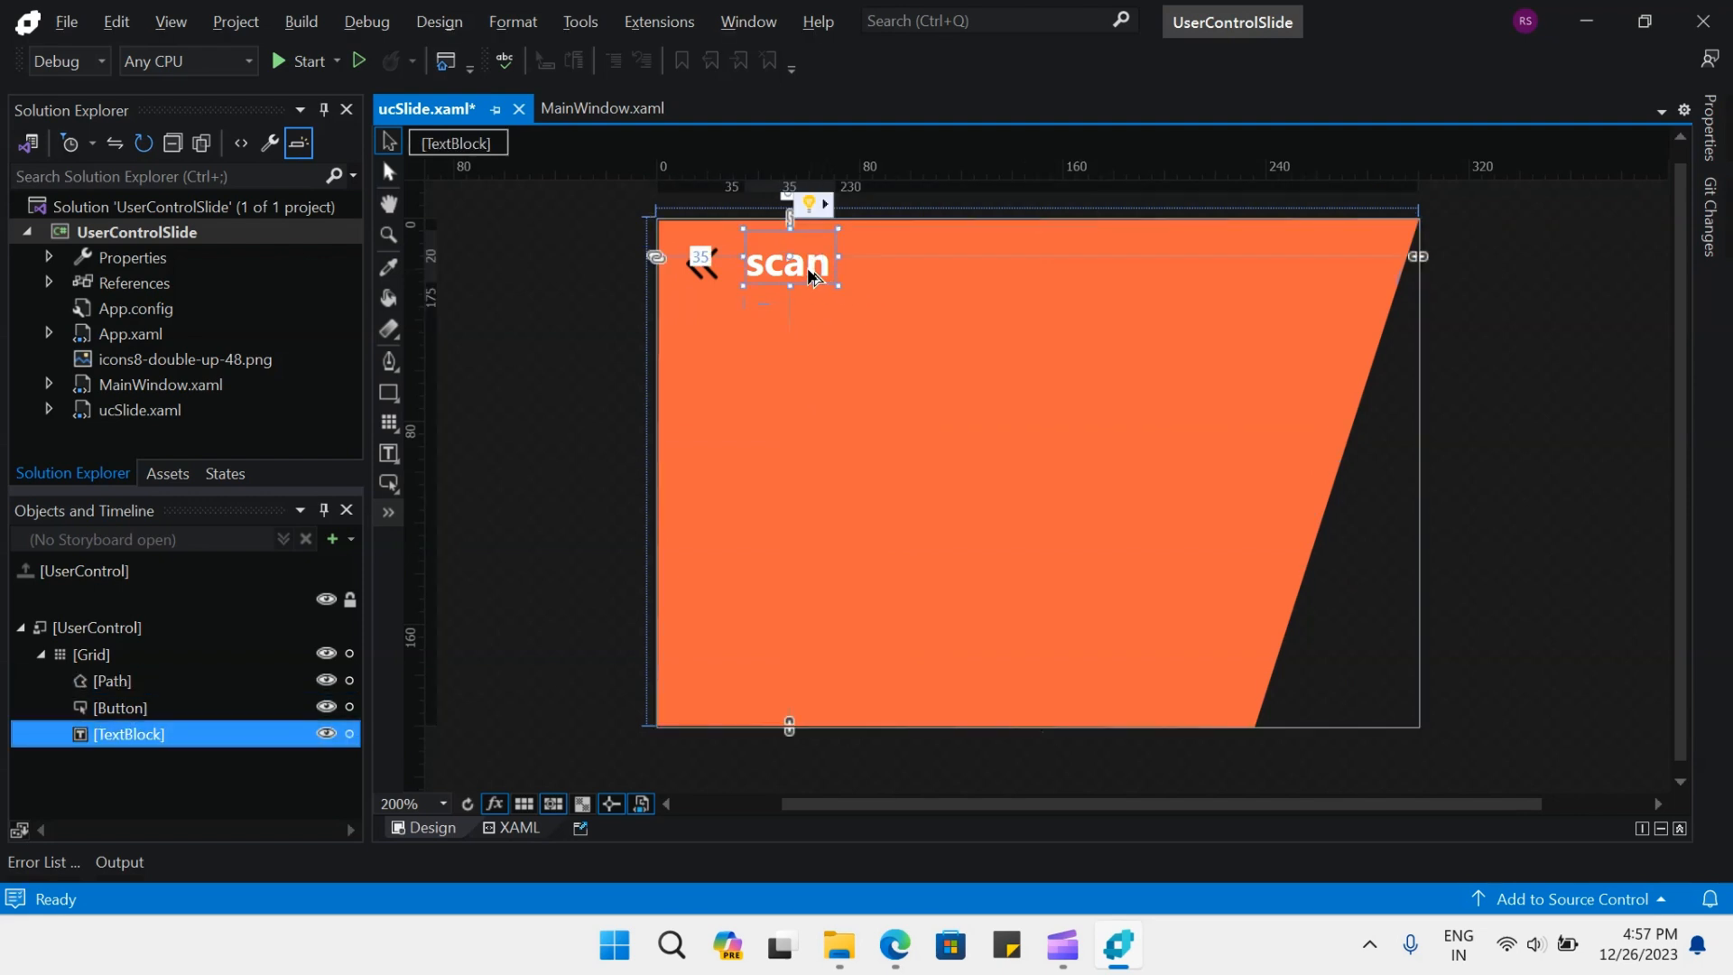
Duplicate the "scan" text block directly beside it, change the copy's text to "marker" and widen it to 60
{"action": "left_click_drag", "start_coordinate": [812, 275], "coordinate": [902, 275]}
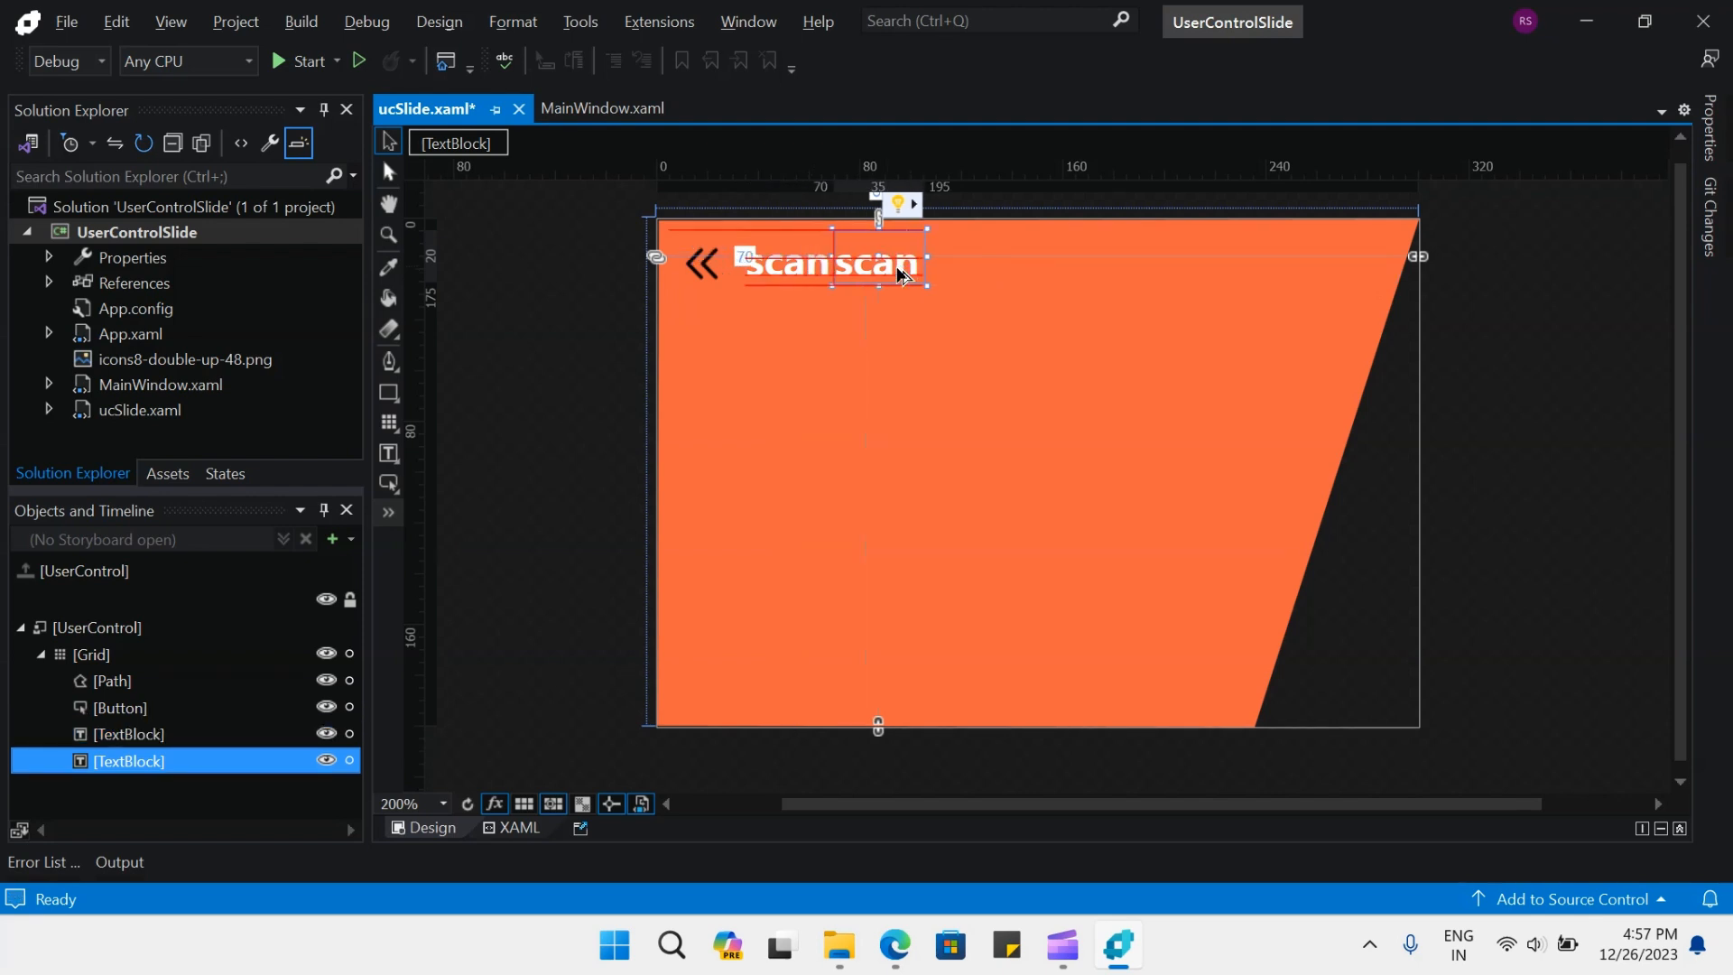
{"action": "double_click", "coordinate": [901, 275]}
{"action": "key", "text": "BackSpace"}
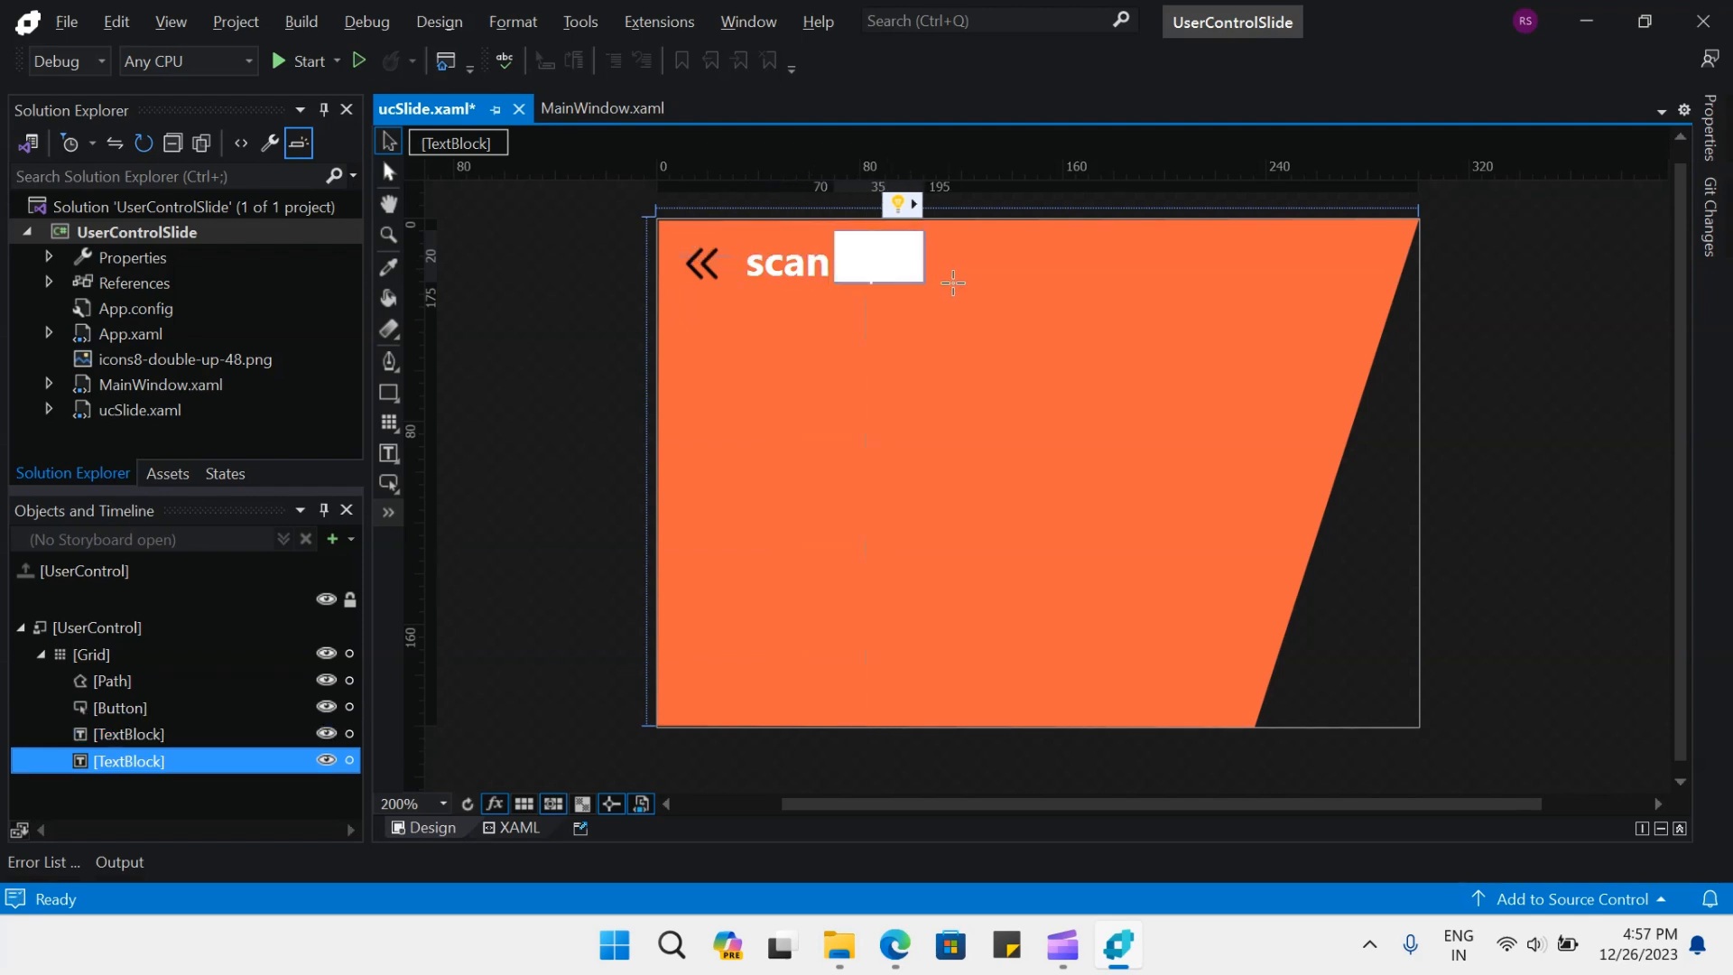
{"action": "type", "text": "mar"}
{"action": "left_click", "coordinate": [954, 285]}
{"action": "left_click", "coordinate": [926, 276]}
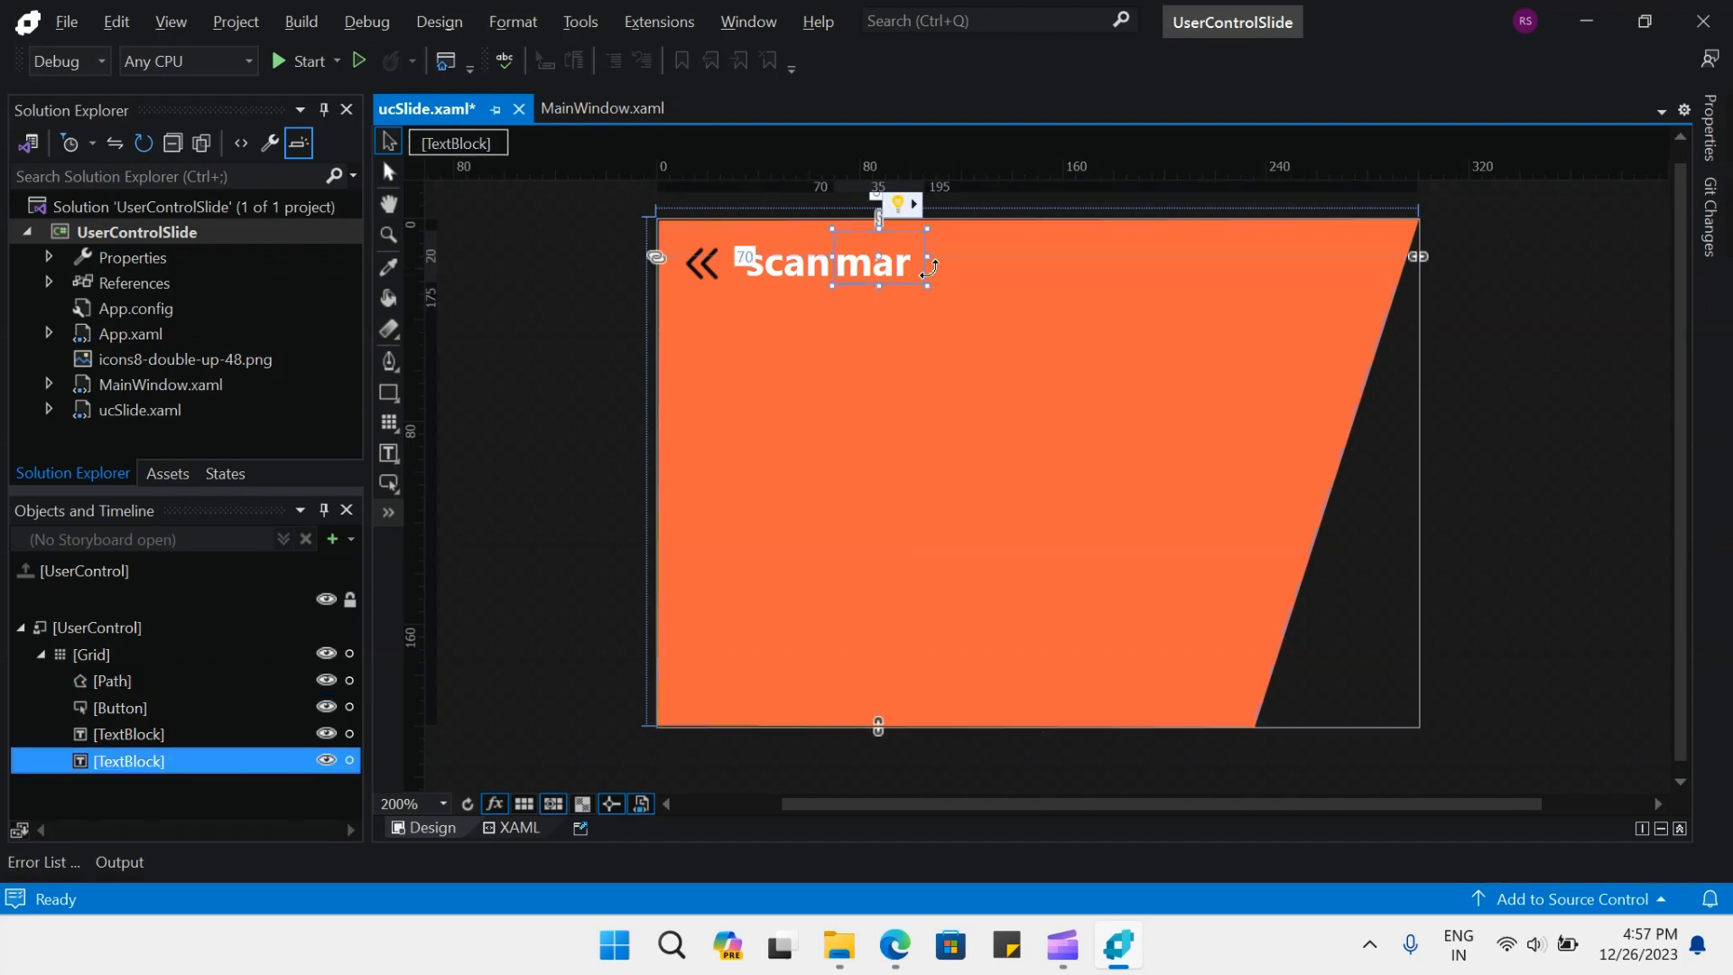
{"action": "left_click_drag", "start_coordinate": [930, 258], "coordinate": [991, 258]}
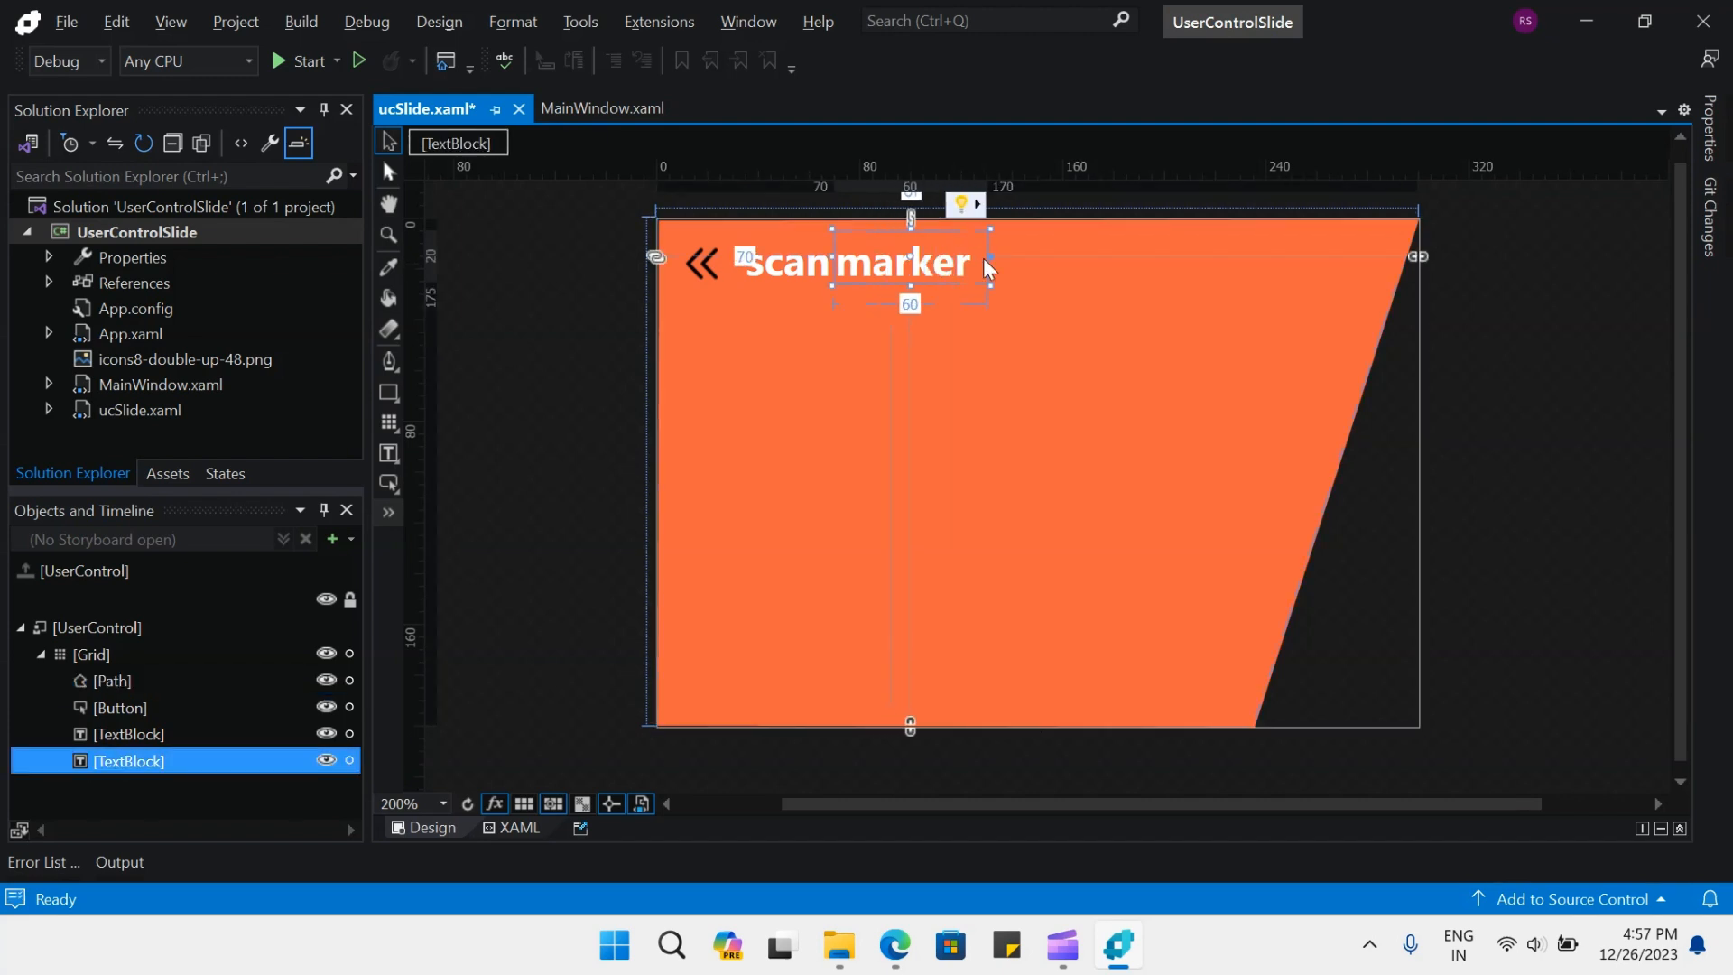
Remove the bold formatting from the "marker" text
{"action": "left_click_drag", "start_coordinate": [1688, 524], "coordinate": [1711, 708]}
{"action": "left_click", "coordinate": [1353, 516]}
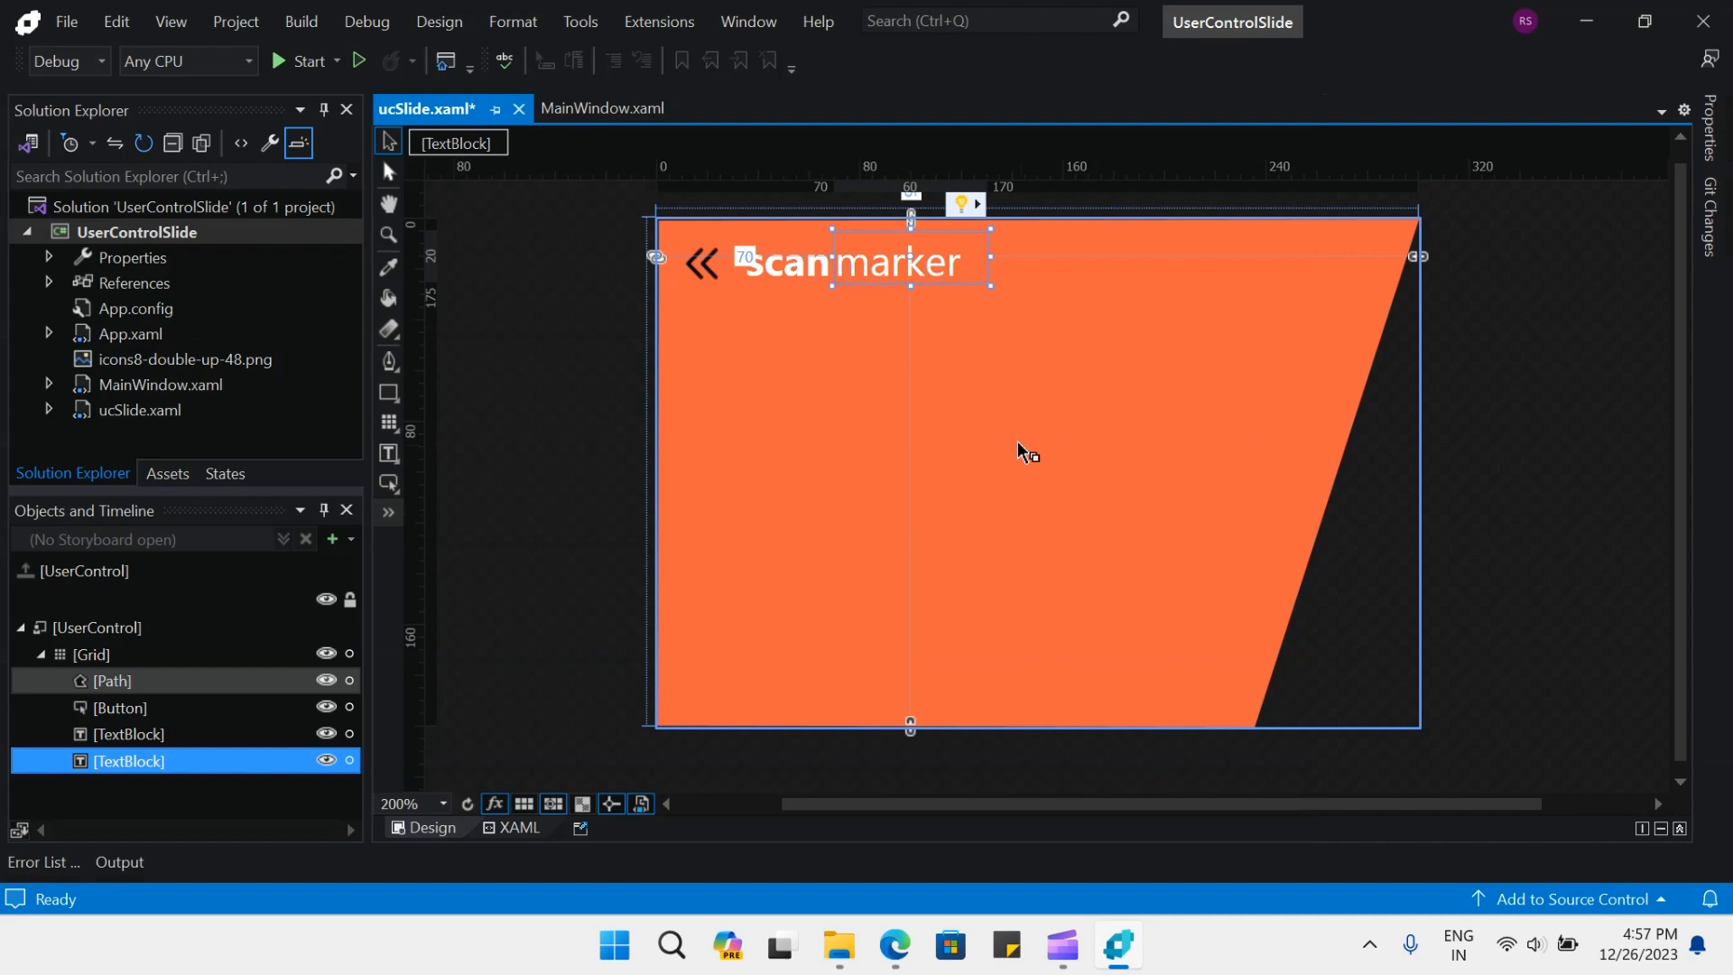
{"action": "left_click", "coordinate": [1016, 441]}
Duplicate the "marker" text block below the title, aligned with "scan", and enlarge the copy to about 145 by 100
{"action": "left_click", "coordinate": [907, 273]}
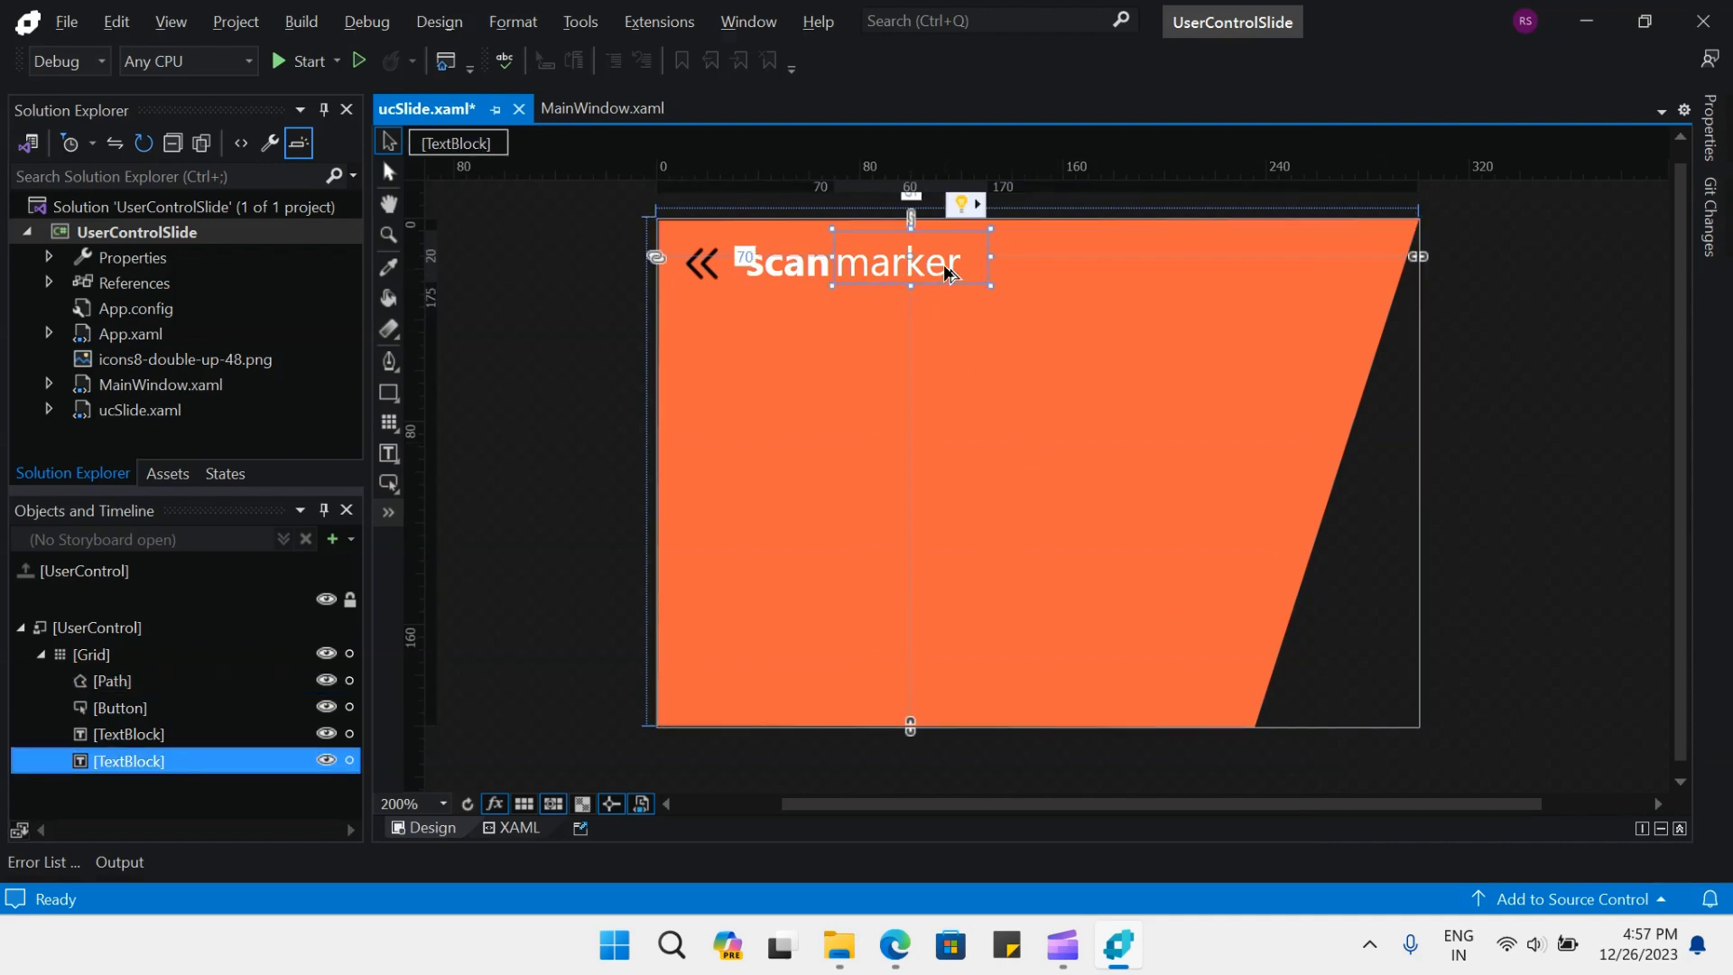
{"action": "mouse_move", "coordinate": [930, 310]}
{"action": "left_mouse_down"}
{"action": "mouse_move", "coordinate": [848, 372]}
{"action": "mouse_move", "coordinate": [852, 330]}
{"action": "mouse_move", "coordinate": [821, 574]}
{"action": "left_mouse_up"}
{"action": "left_click_drag", "start_coordinate": [902, 445], "coordinate": [1119, 445]}
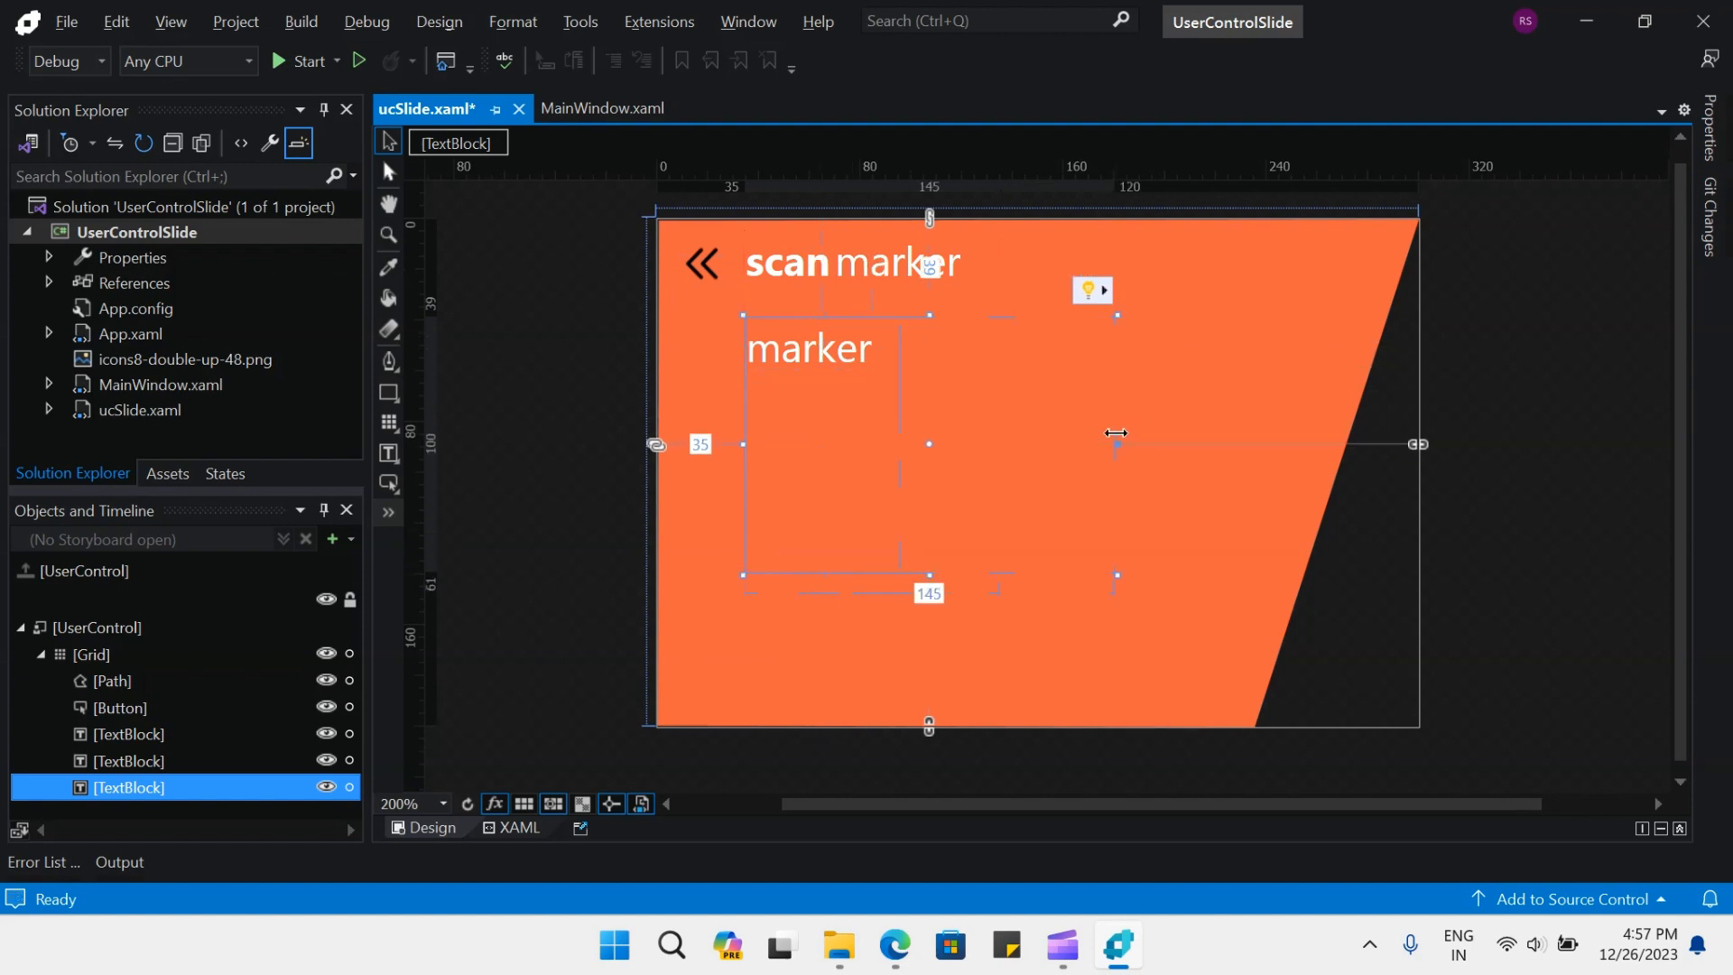